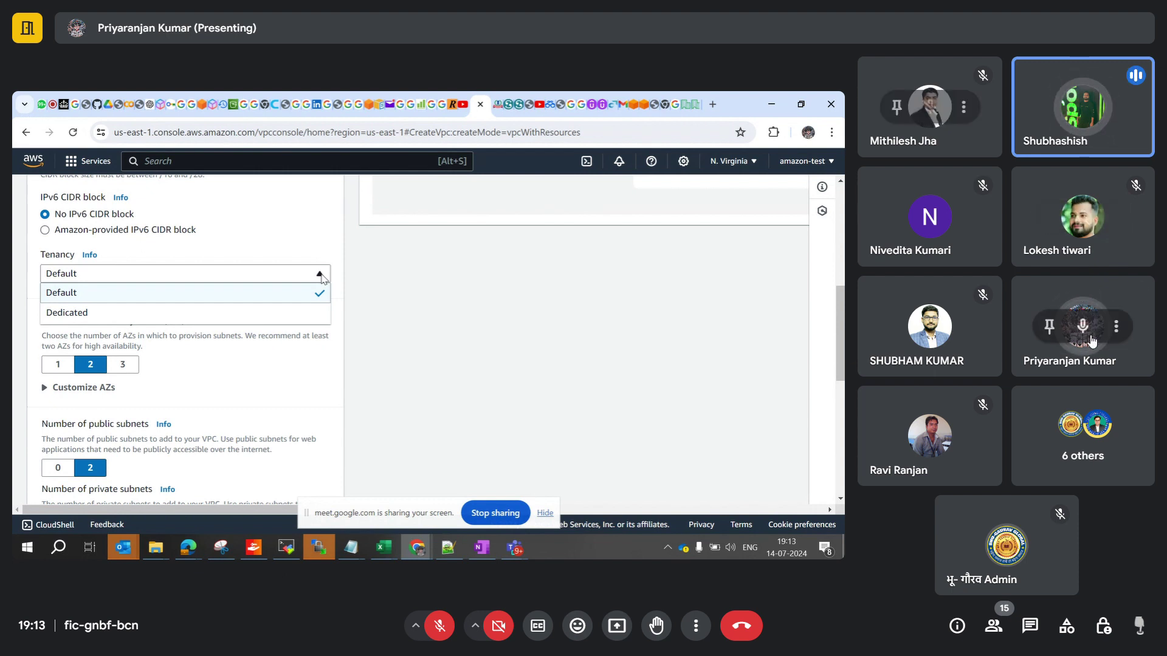
# Mute the presenting participant for everyone in the call.
pyautogui.click(1083, 328)
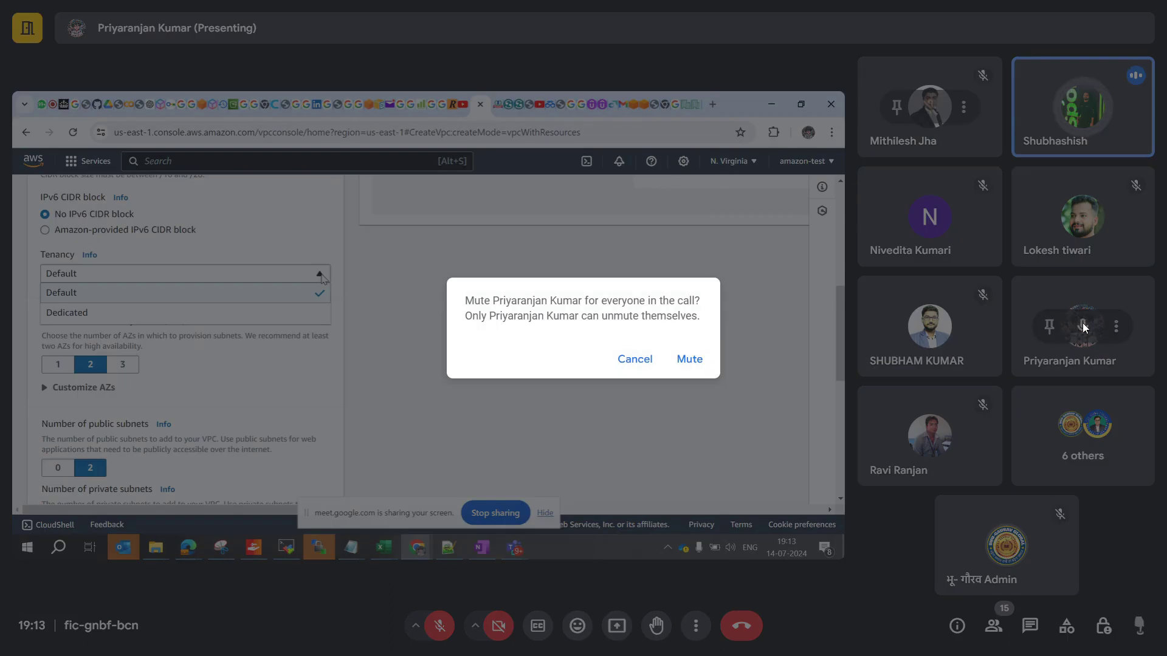
pyautogui.click(689, 359)
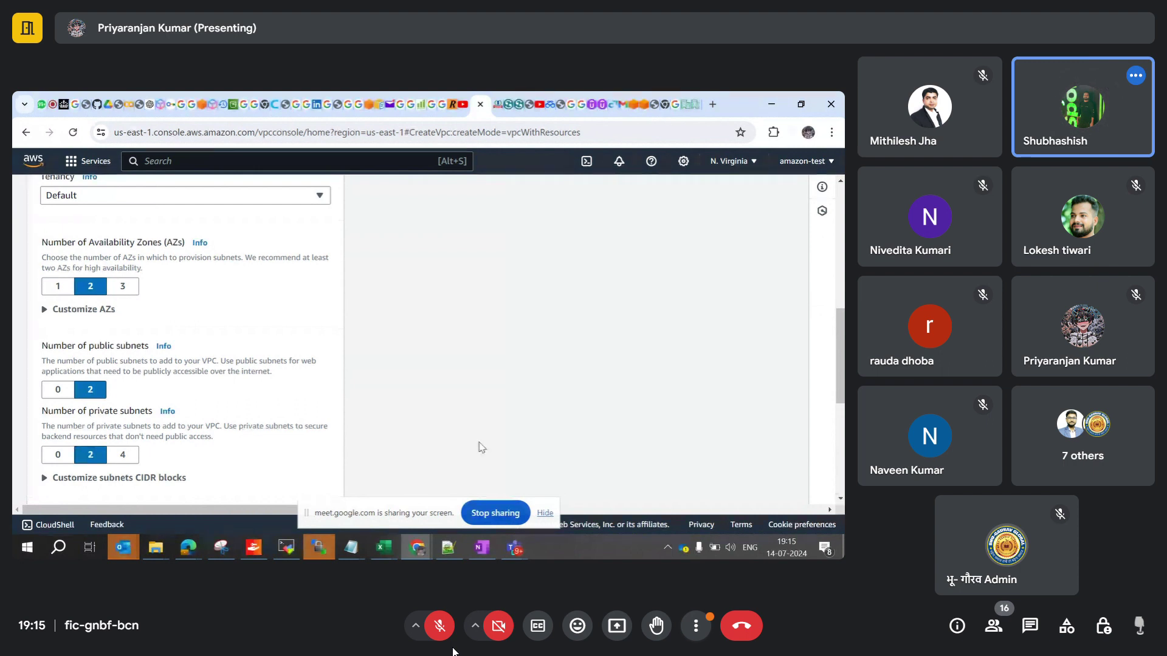
# Expand the availability zone customization and check which zones can be chosen as the first availability zone.
pyautogui.click(48, 314)
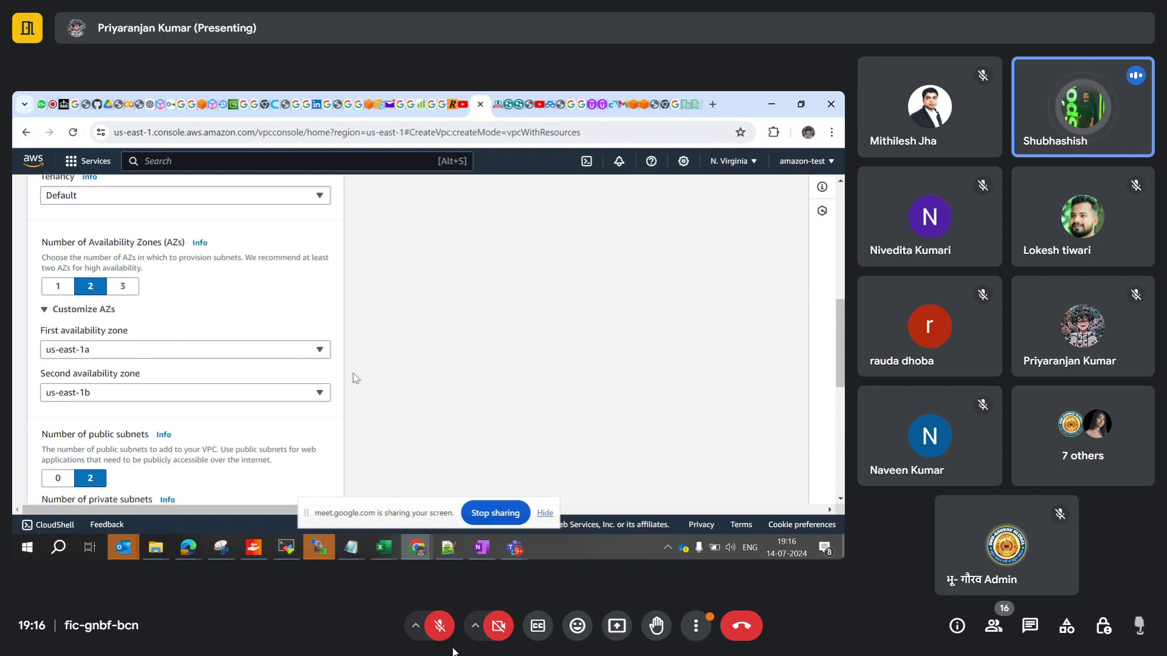
pyautogui.click(319, 350)
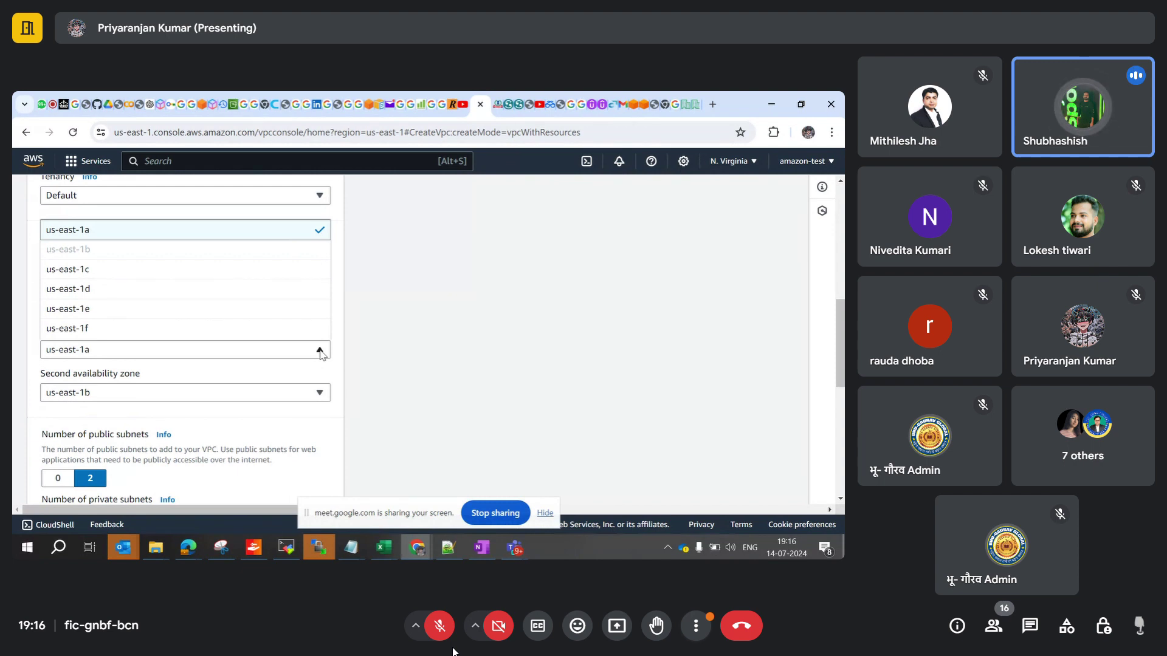
pyautogui.click(320, 351)
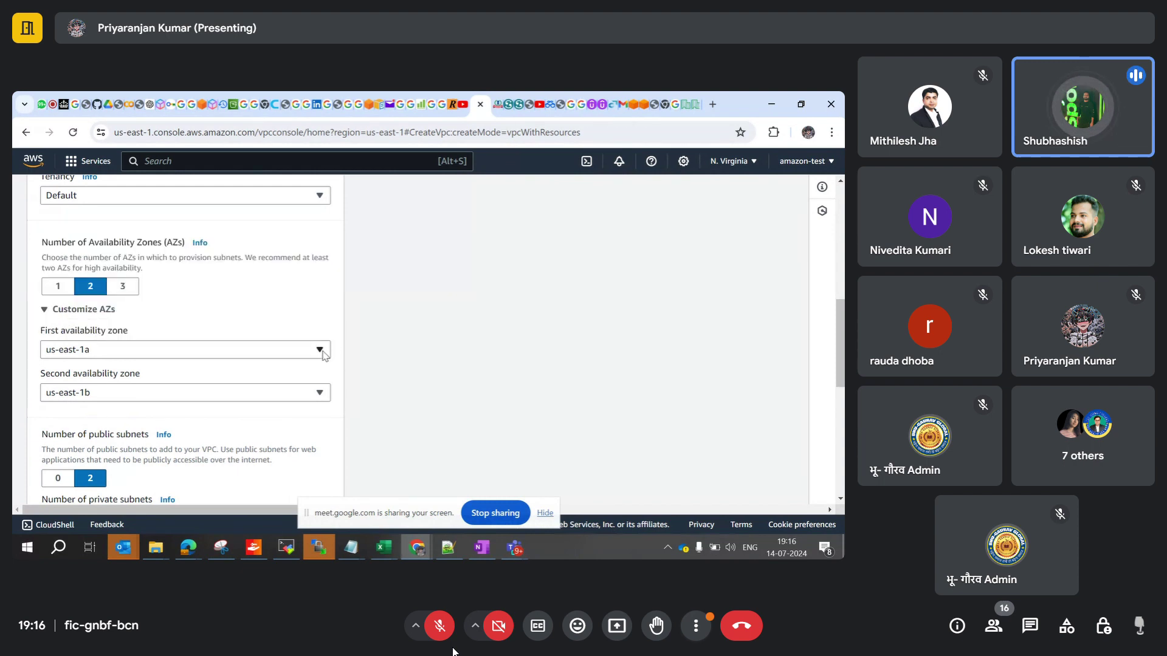
pyautogui.click(322, 354)
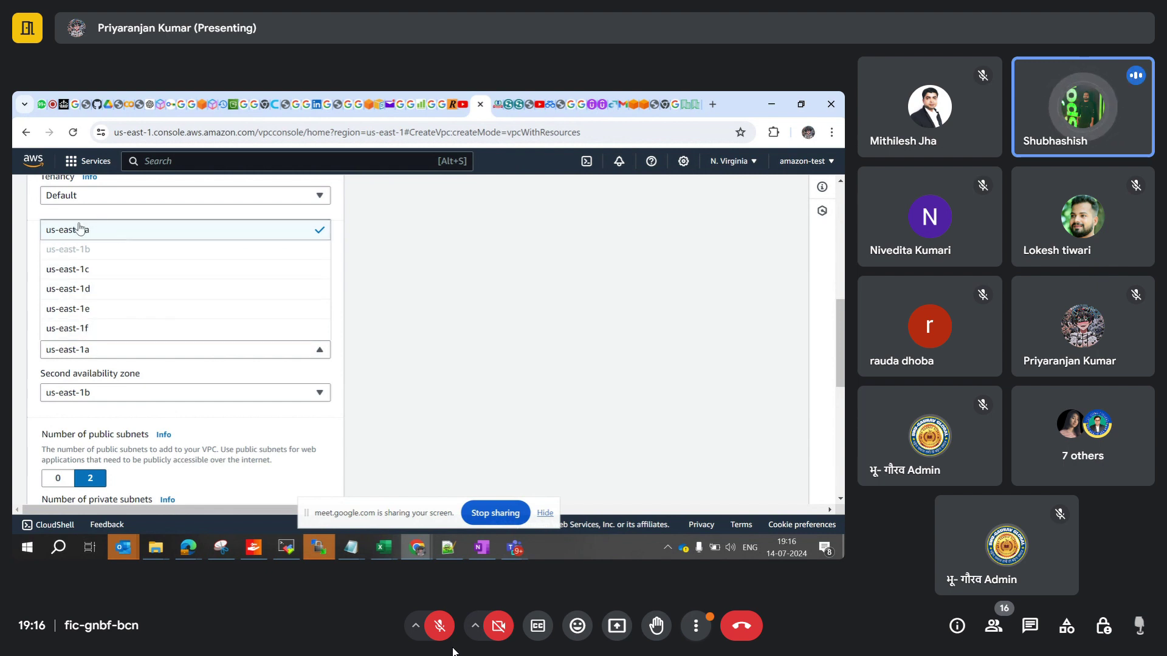
pyautogui.click(322, 353)
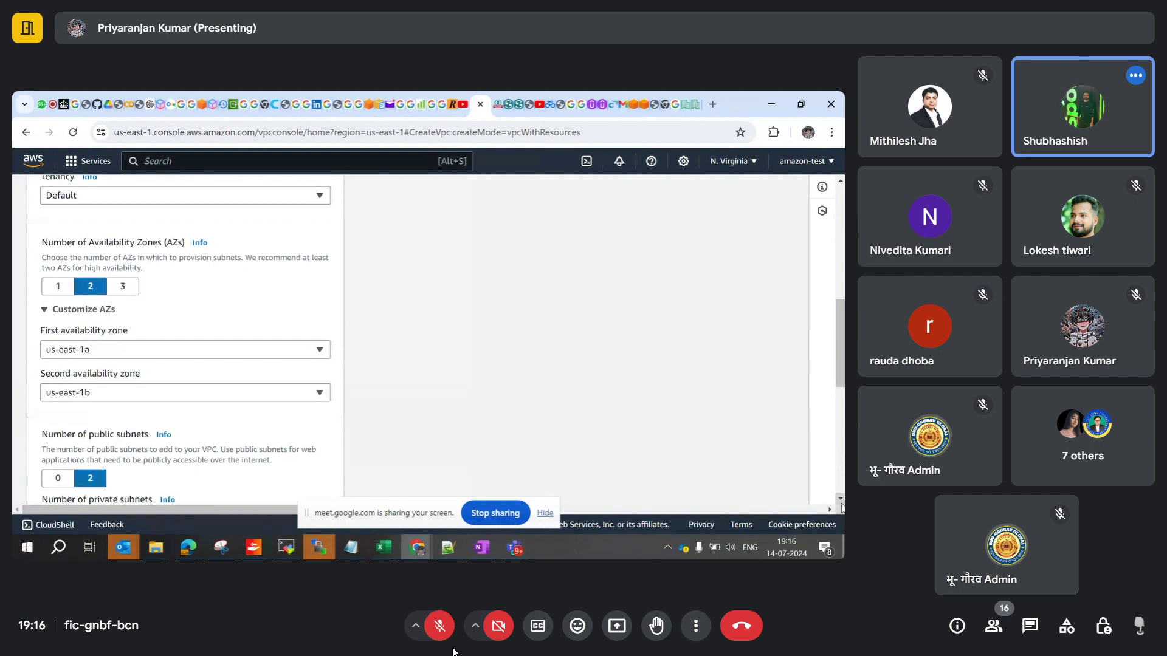
# Review the subnet, NAT gateway, VPC endpoint and DNS settings in the VPC creation form.
pyautogui.scroll(-3, 842, 504)
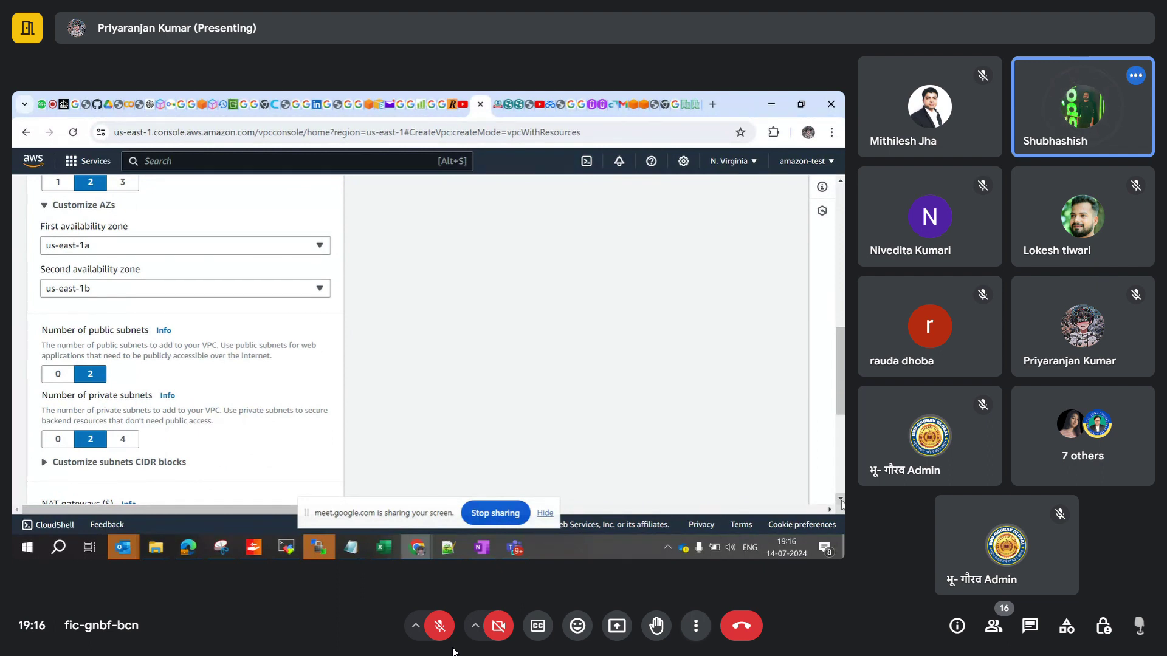
pyautogui.scroll(-1, 842, 503)
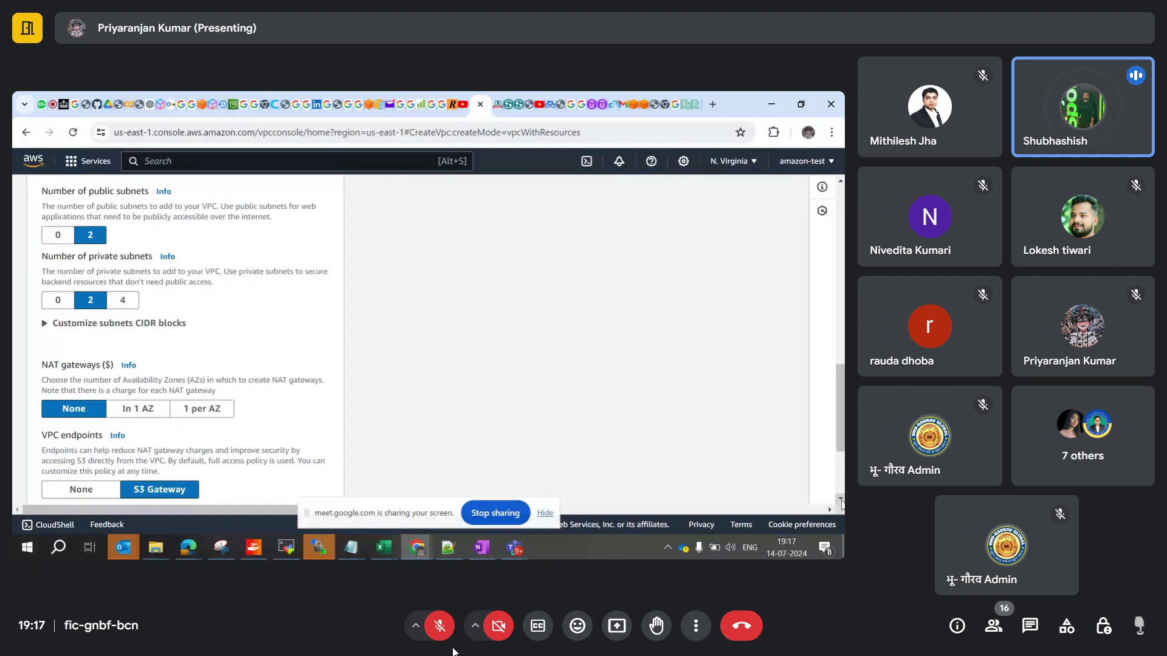
pyautogui.click(840, 256)
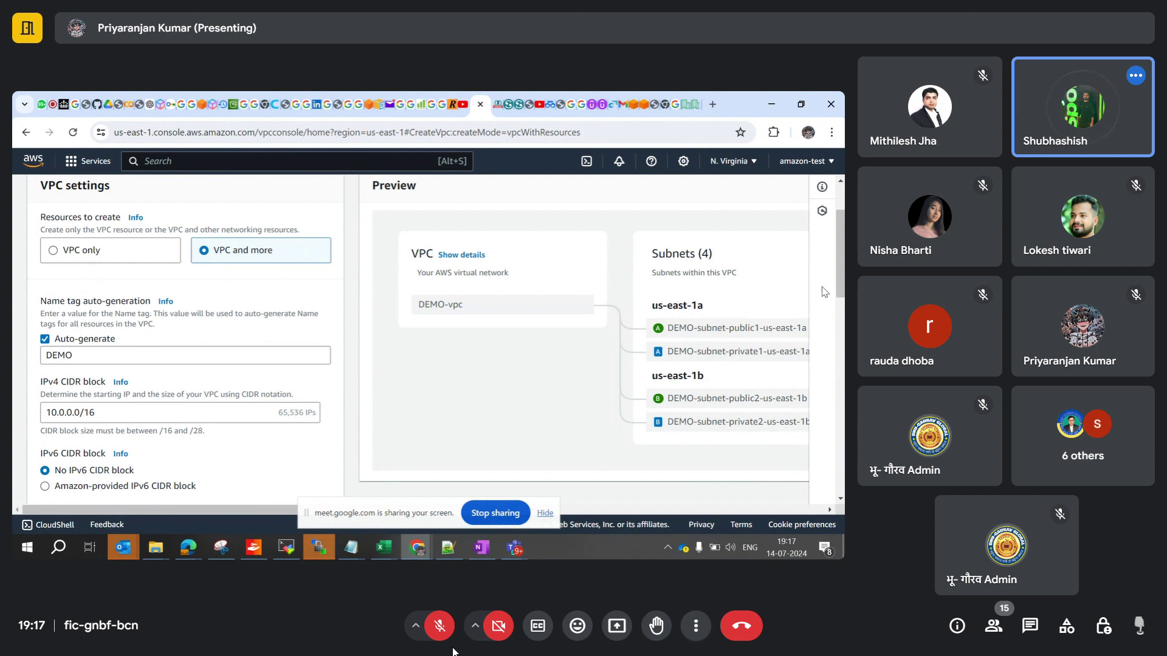
pyautogui.moveTo(841, 286); pyautogui.dragTo(838, 524)
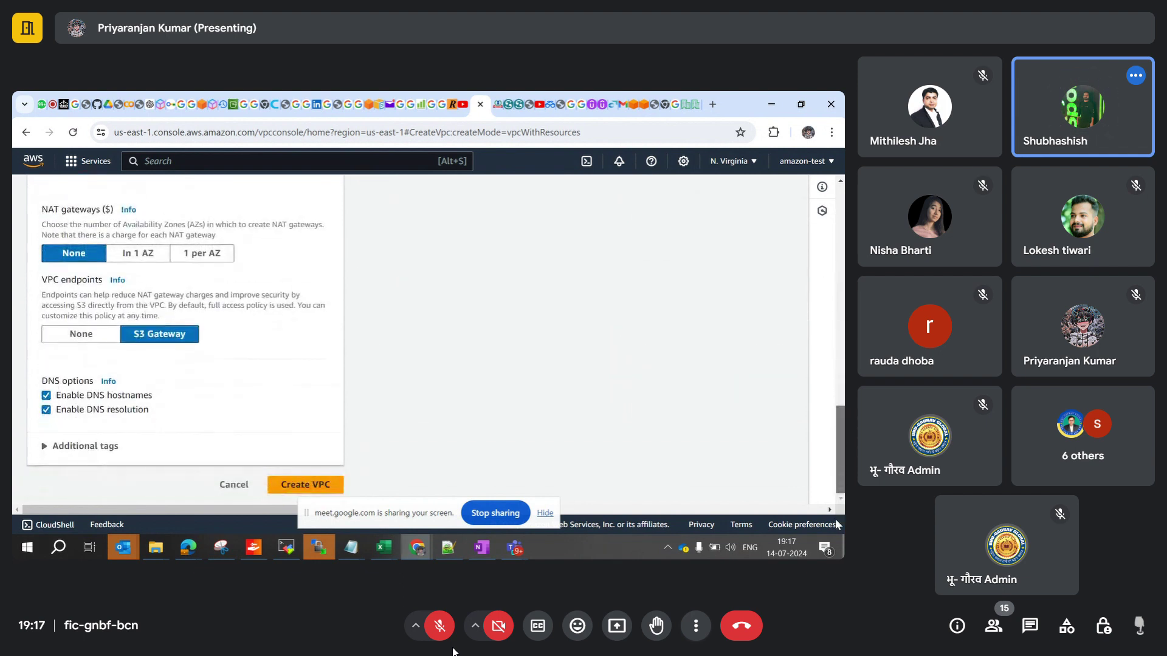
# Hide the screen-sharing notice and examine the preview's subnets, route tables and network connections.
pyautogui.click(547, 514)
pyautogui.moveTo(502, 510); pyautogui.dragTo(692, 508)
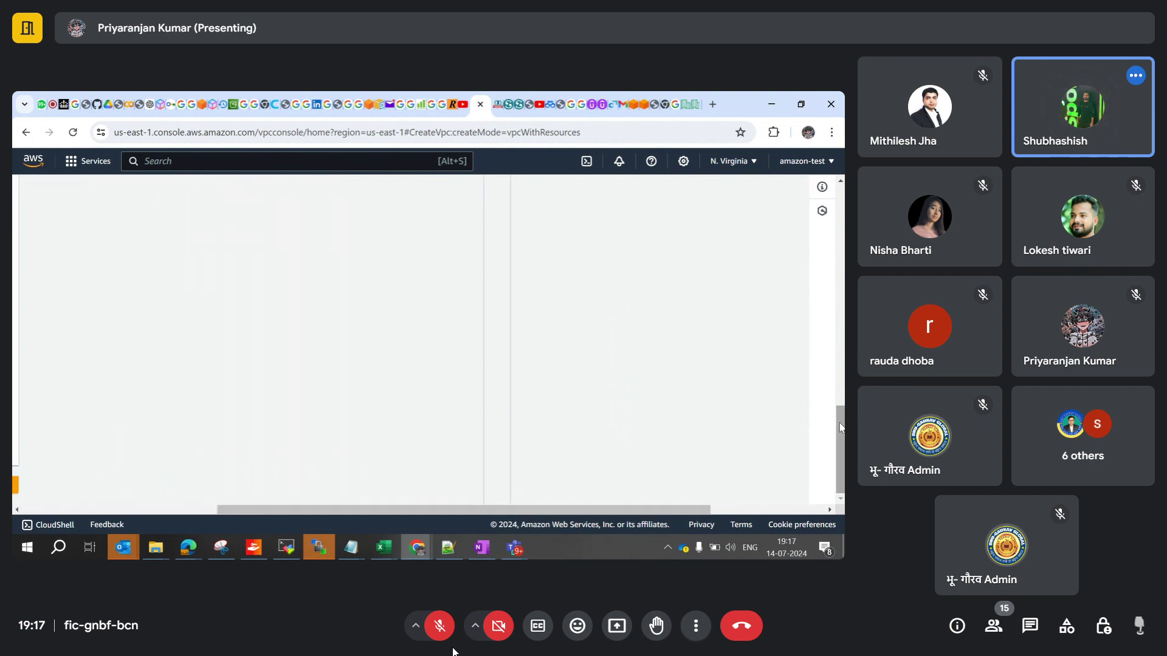
pyautogui.rightClick(843, 332)
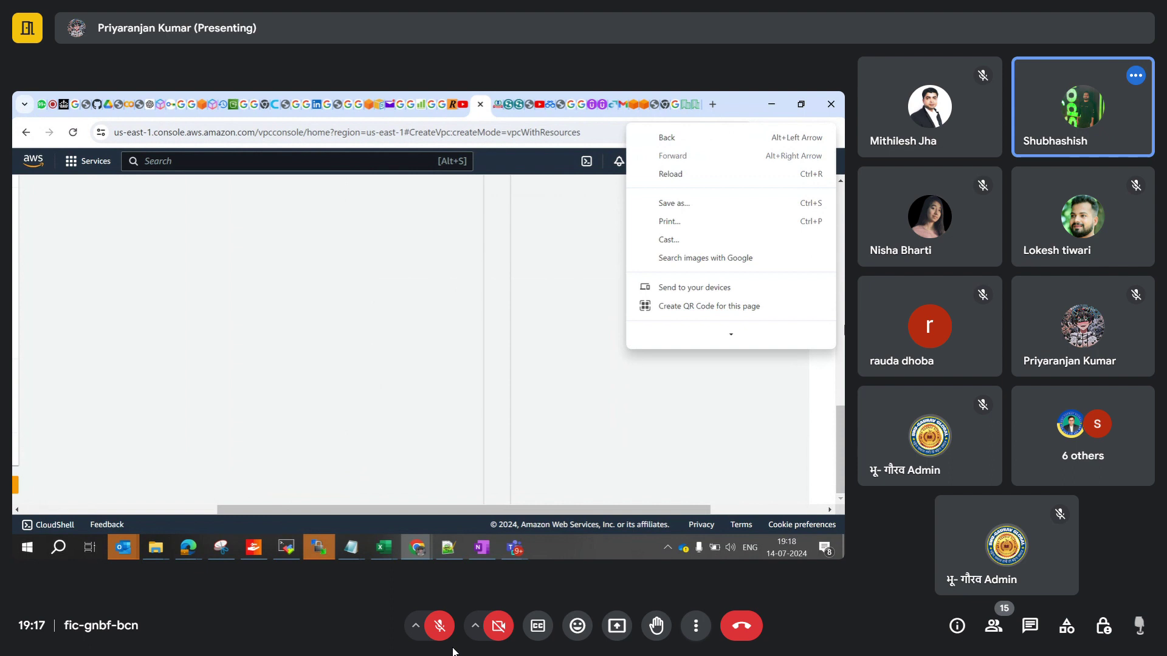
pyautogui.click(844, 331)
pyautogui.click(844, 331)
pyautogui.click(842, 293)
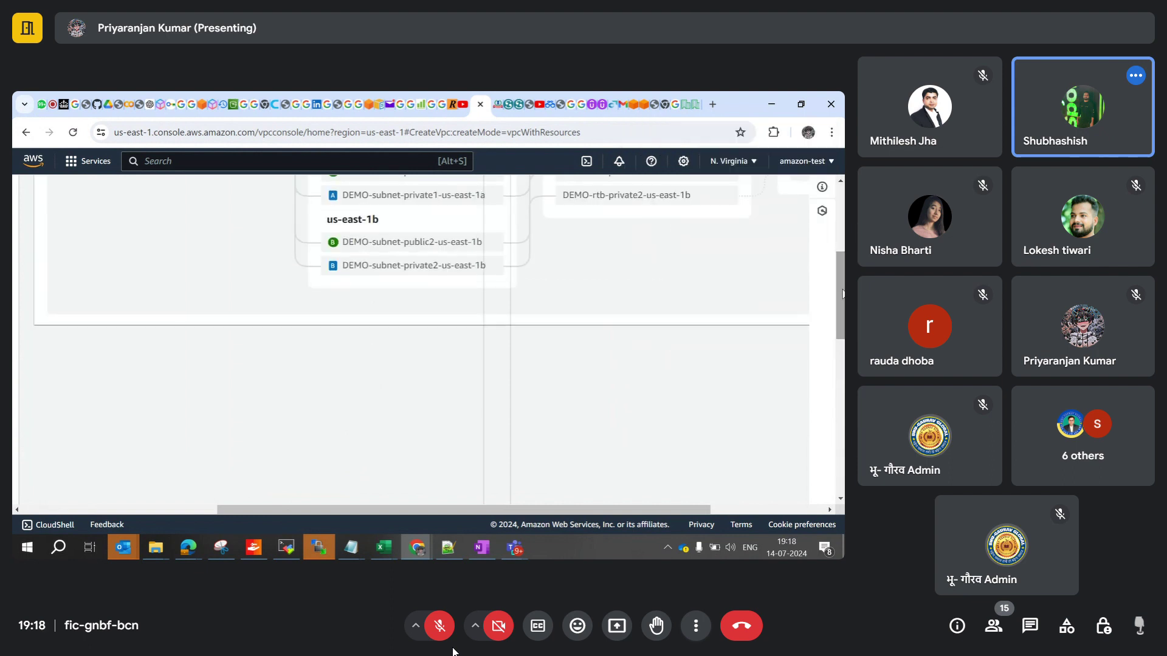
pyautogui.moveTo(842, 293); pyautogui.dragTo(843, 235)
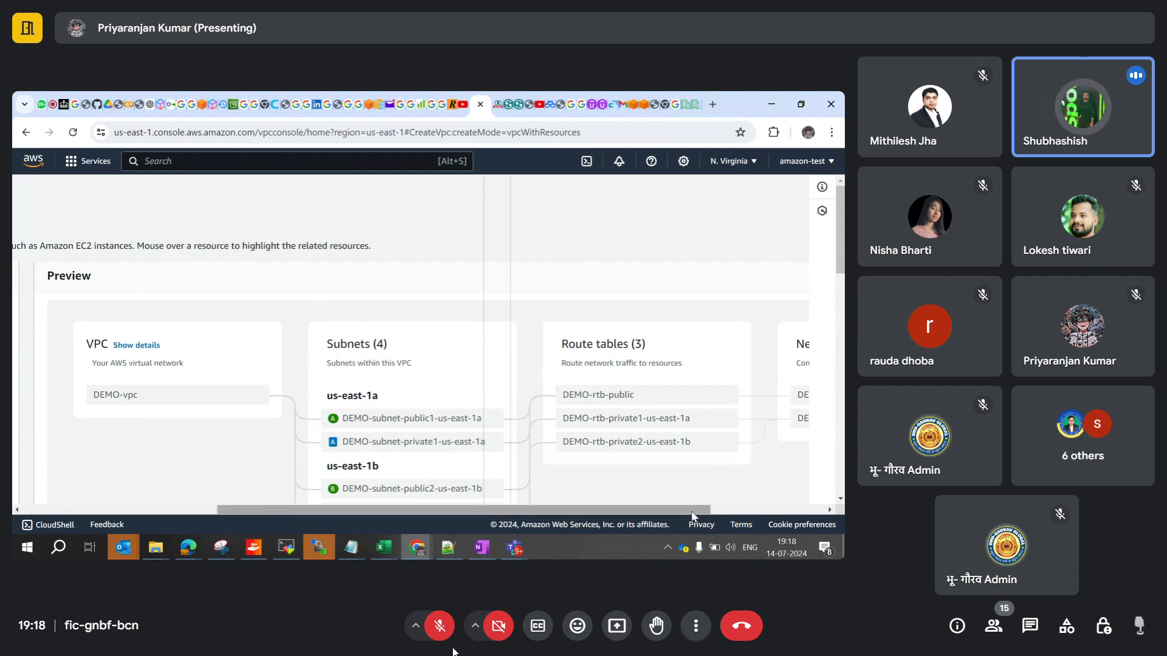
pyautogui.moveTo(693, 513); pyautogui.dragTo(784, 519)
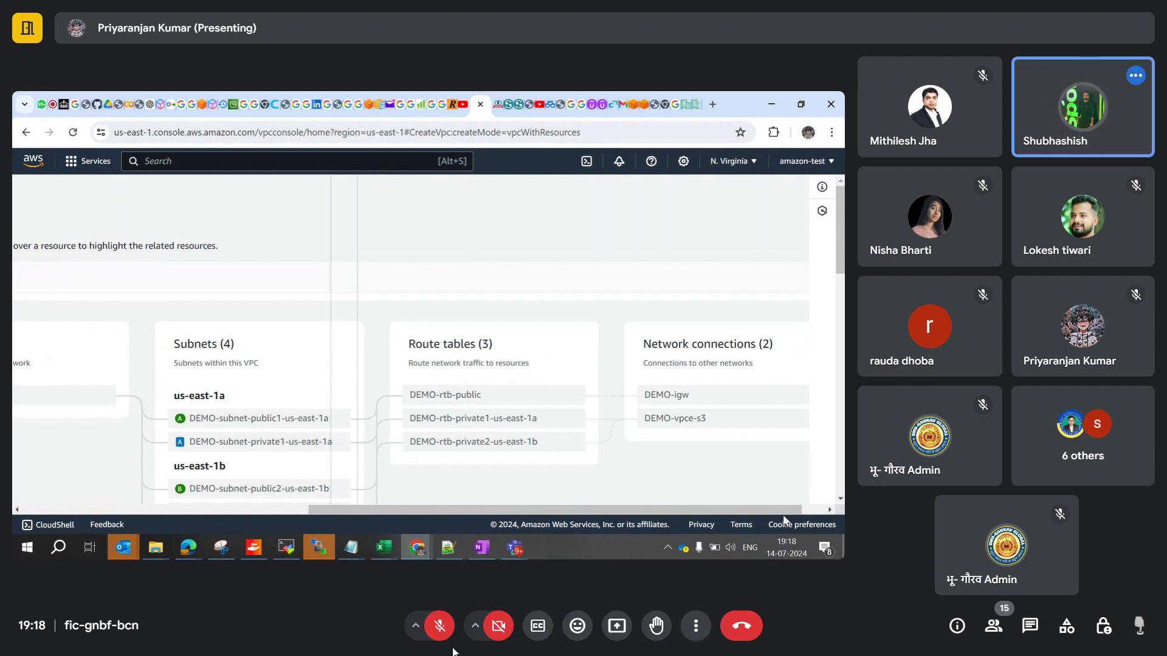
pyautogui.click(841, 499)
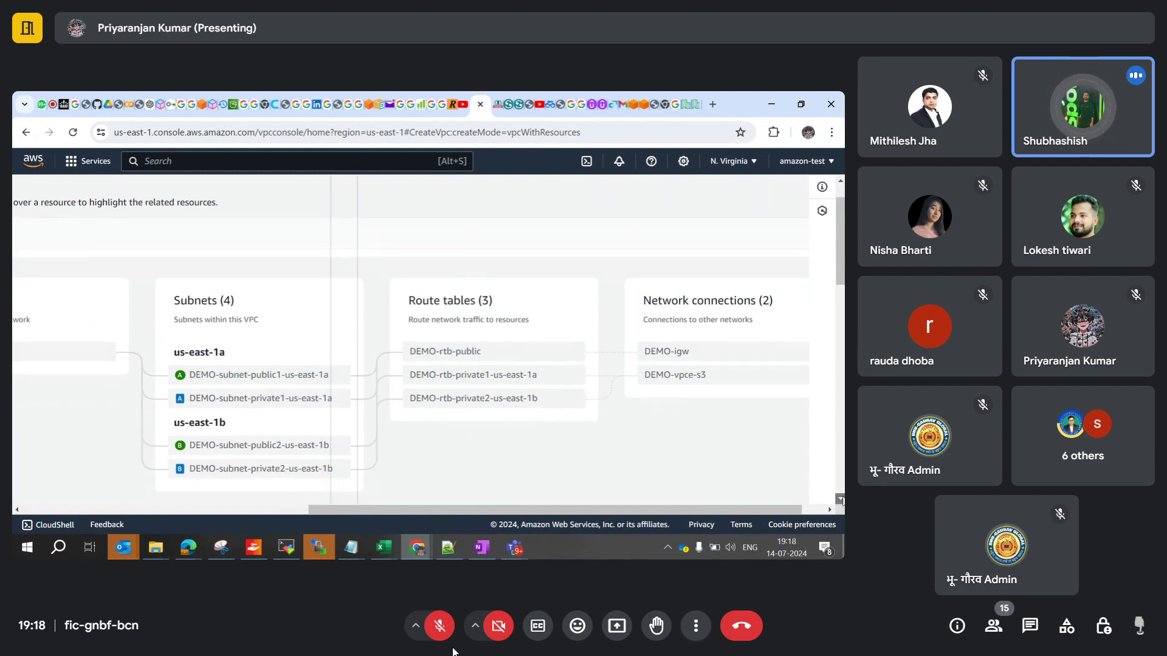
pyautogui.click(840, 499)
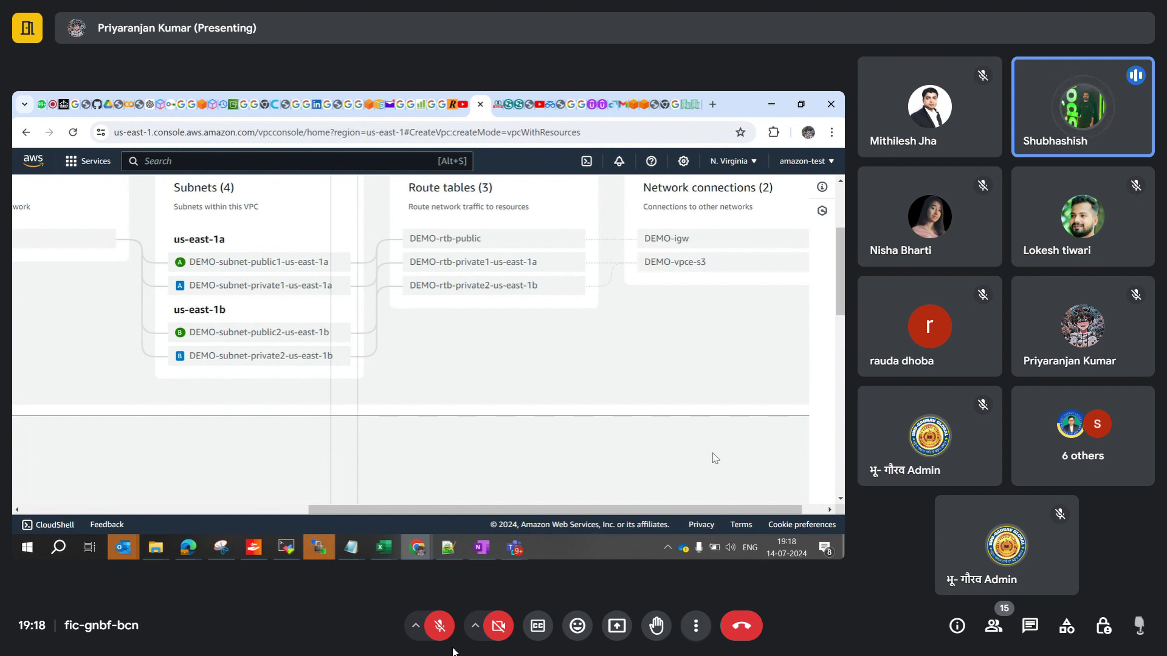
# Set the number of private subnets to 4.
pyautogui.click(233, 511)
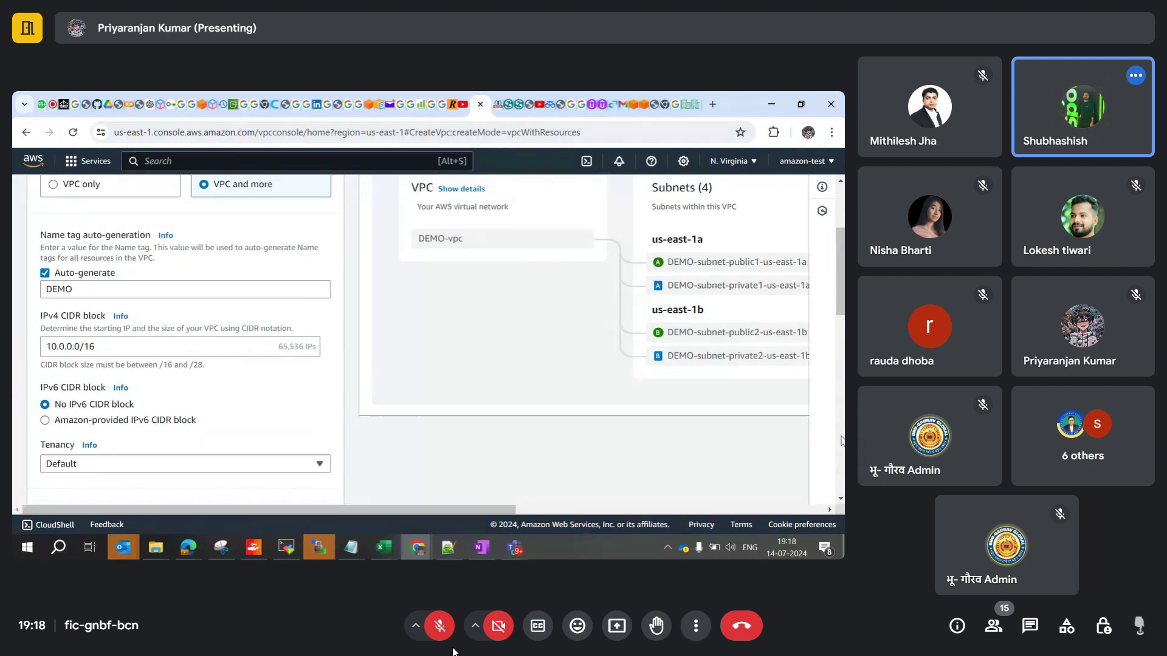
pyautogui.scroll(-5, 426, 341)
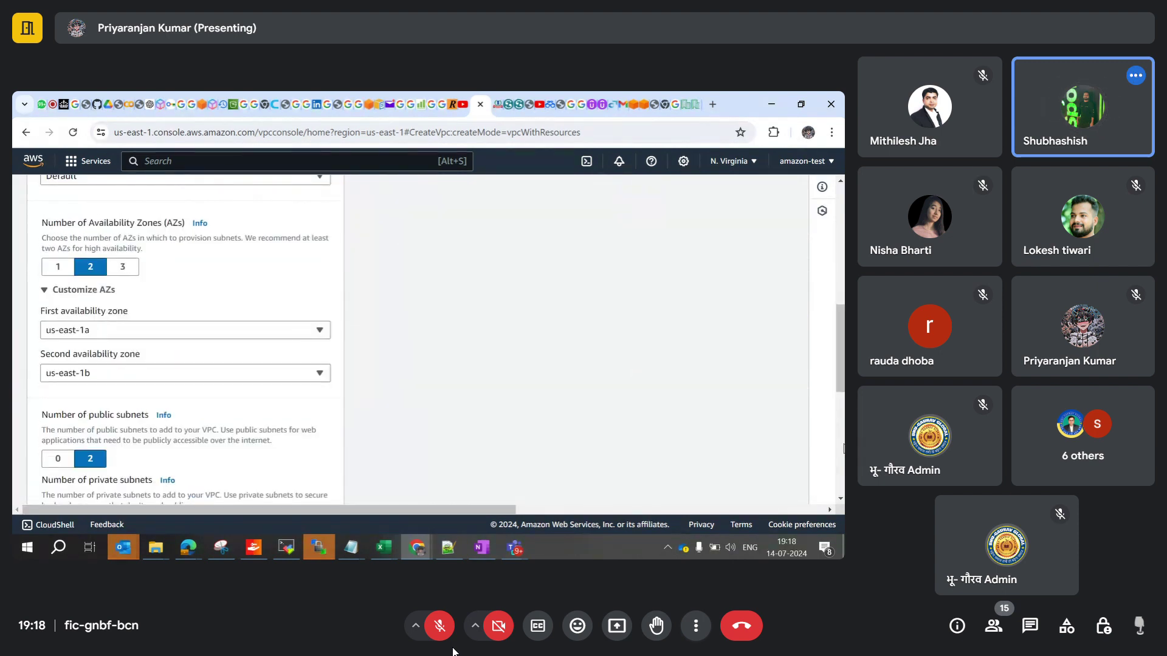
pyautogui.scroll(-5, 425, 340)
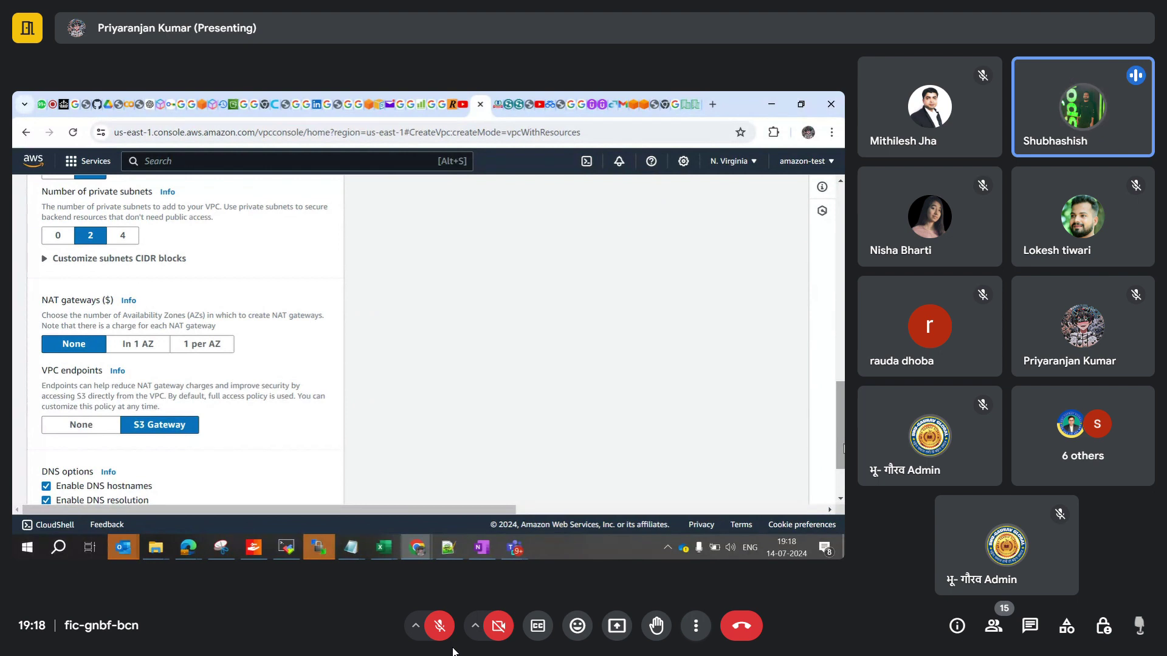
pyautogui.click(133, 242)
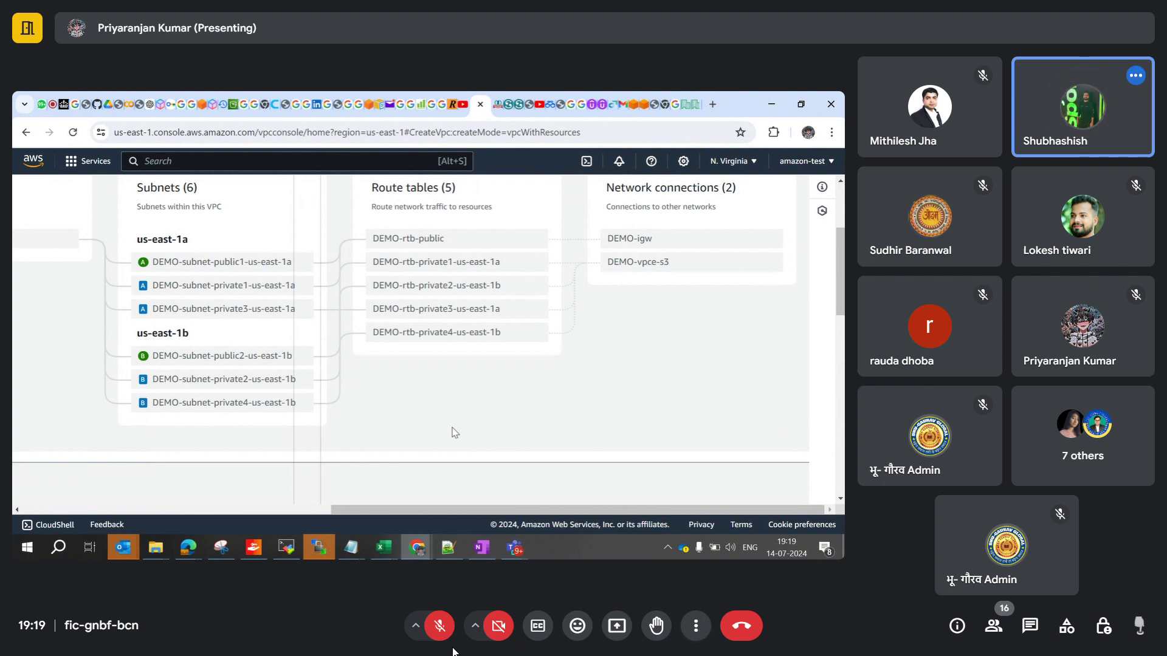
# Set the VPC endpoints option to None.
pyautogui.click(303, 516)
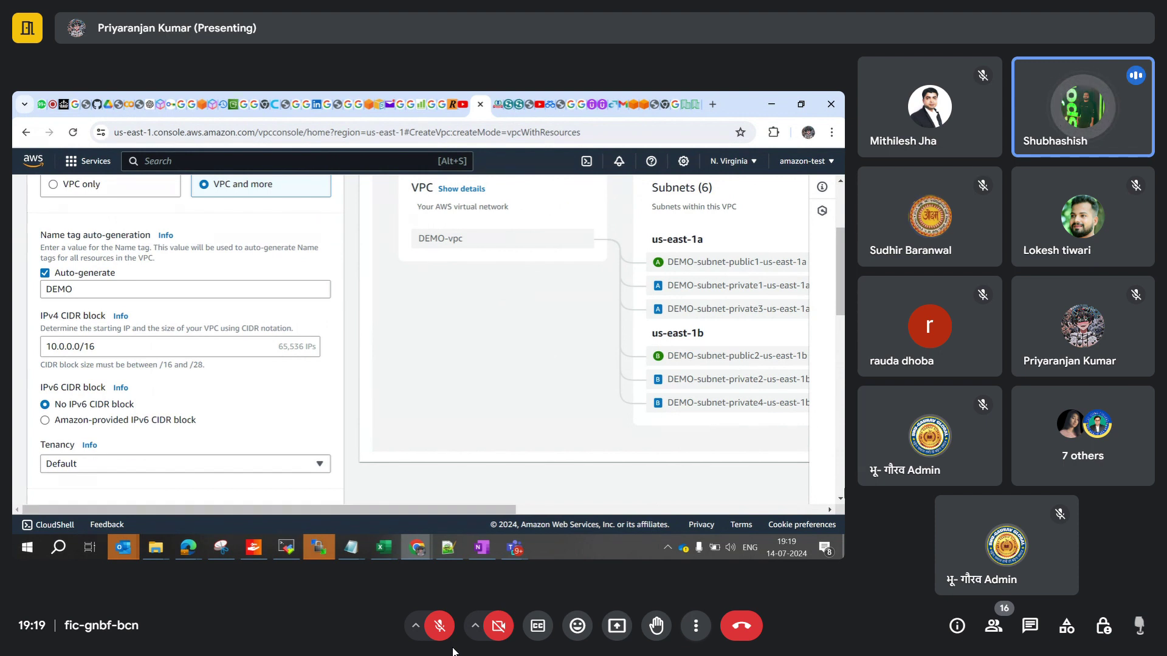
pyautogui.scroll(-5, 425, 340)
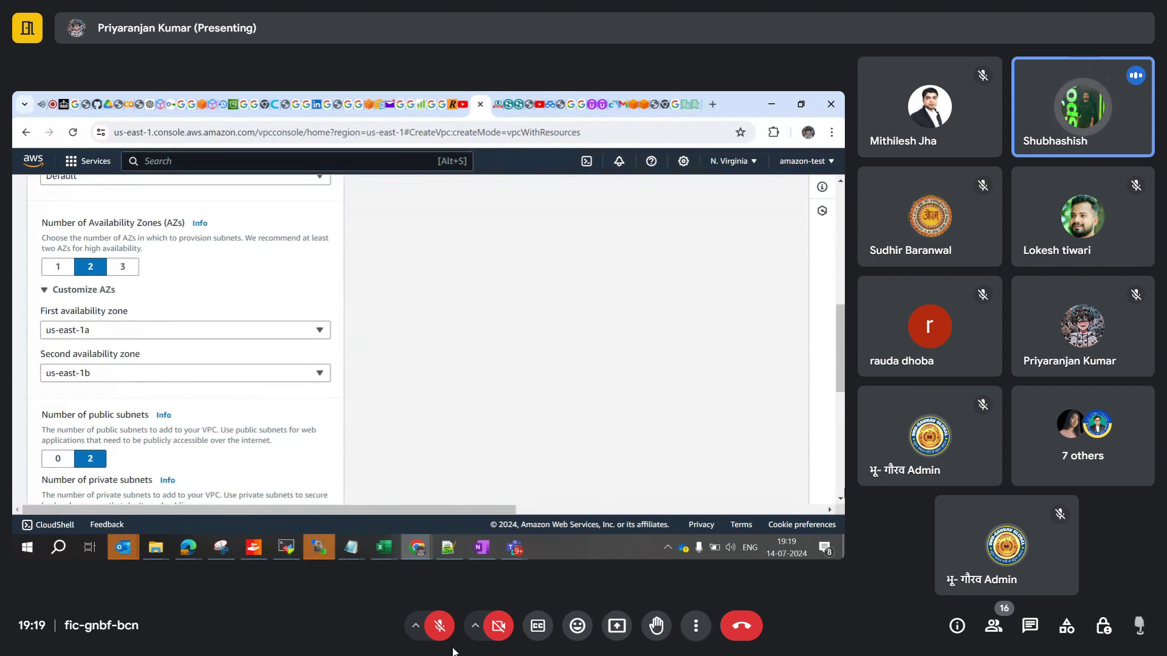
pyautogui.scroll(-5, 426, 341)
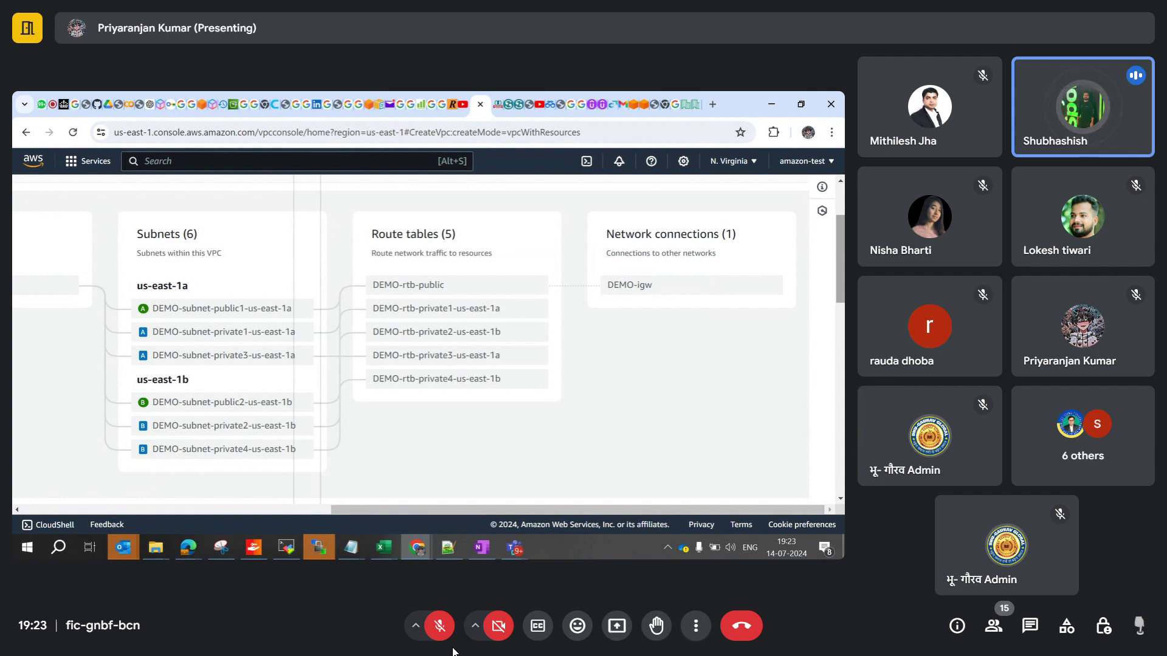
# Create the DEMO VPC with the configured subnets and DNS options.
pyautogui.click(842, 489)
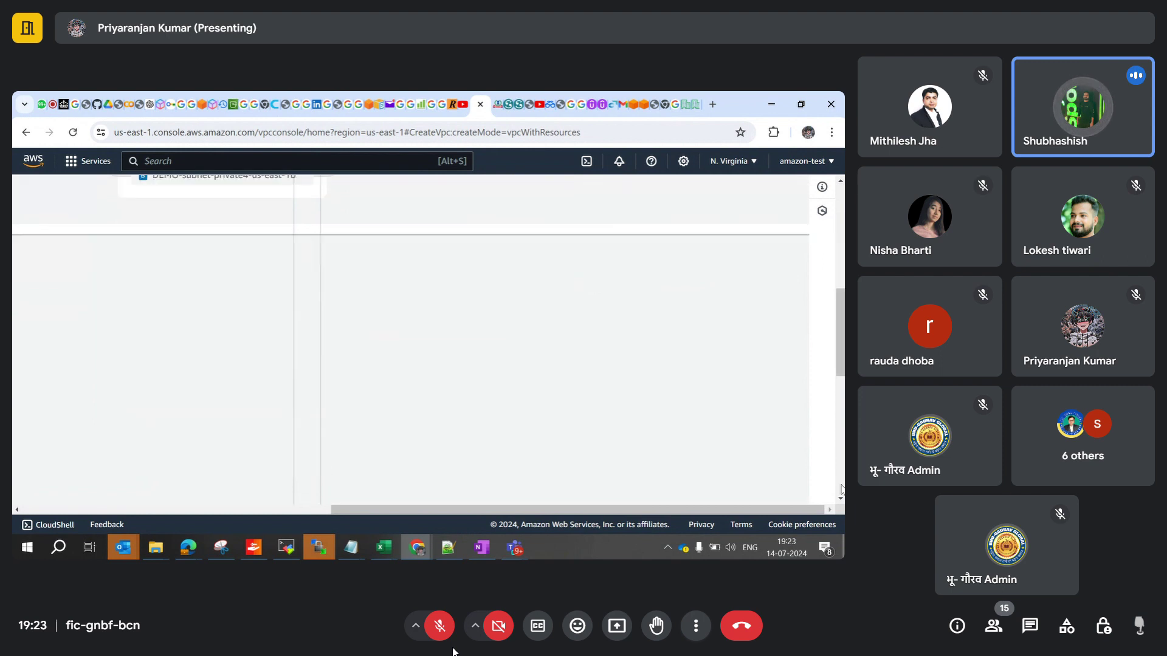
pyautogui.click(299, 510)
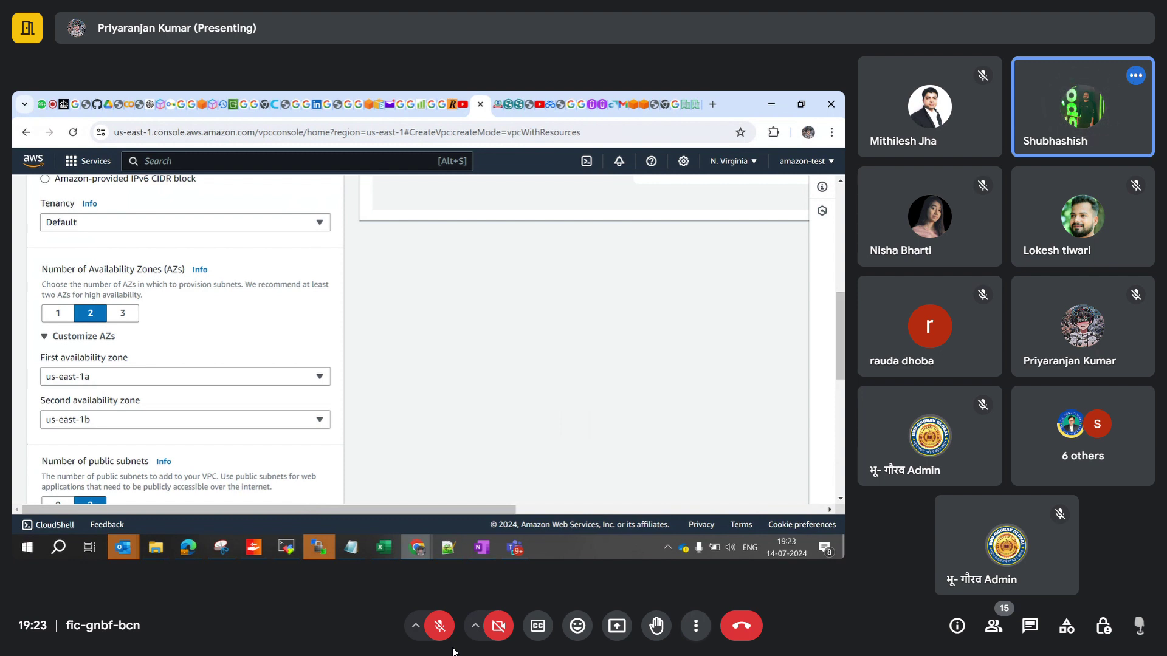
pyautogui.click(841, 413)
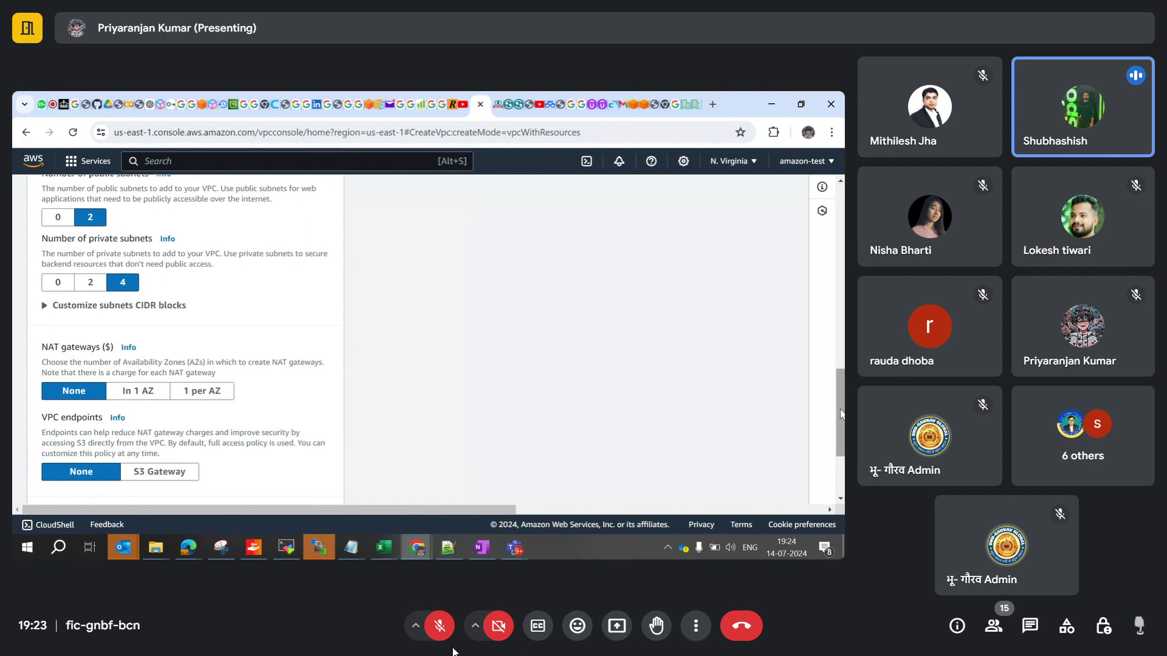
pyautogui.moveTo(841, 413); pyautogui.dragTo(841, 468)
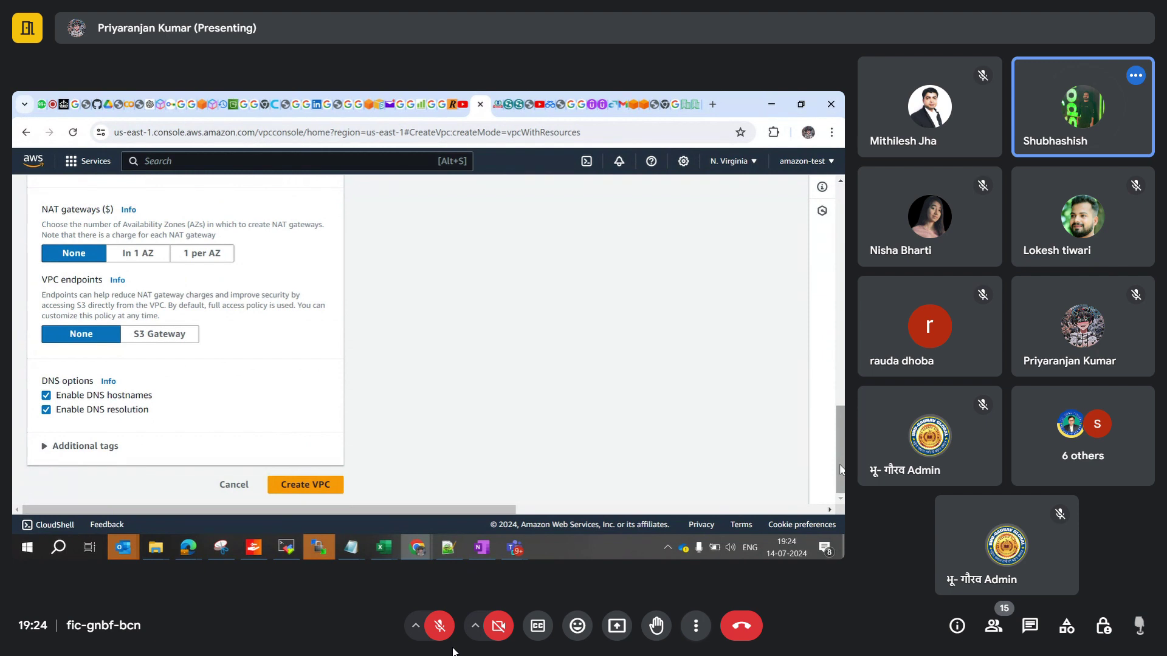
pyautogui.click(305, 486)
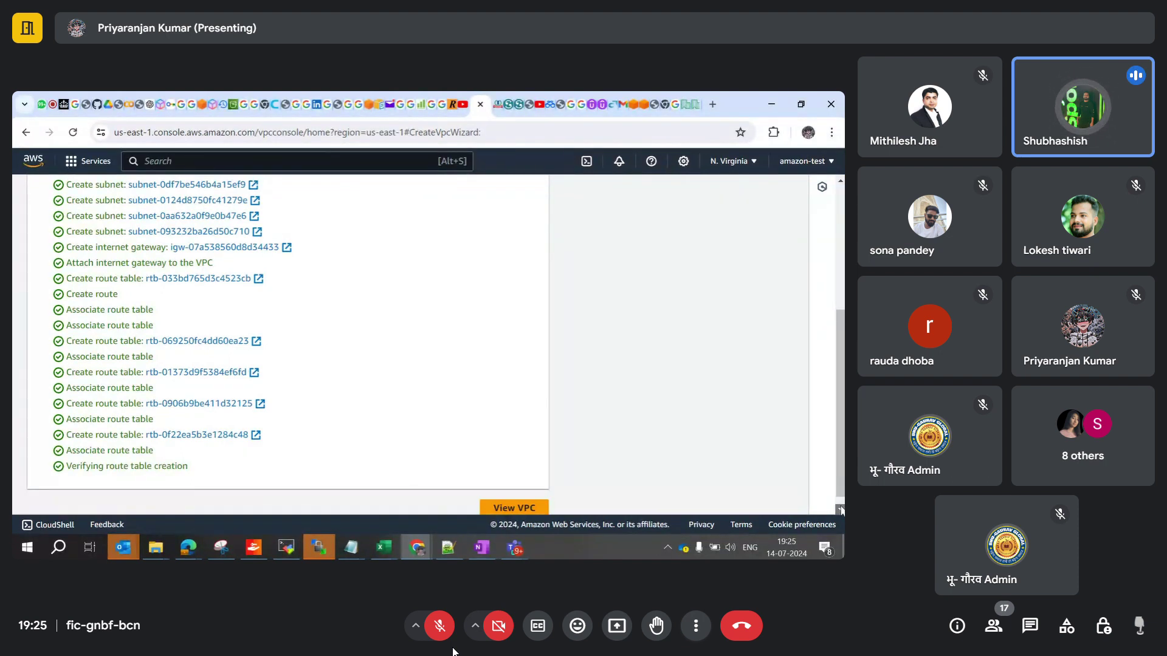
# Open the newly created DEMO-vpc and examine its details and resource map of subnets and route tables.
pyautogui.click(541, 507)
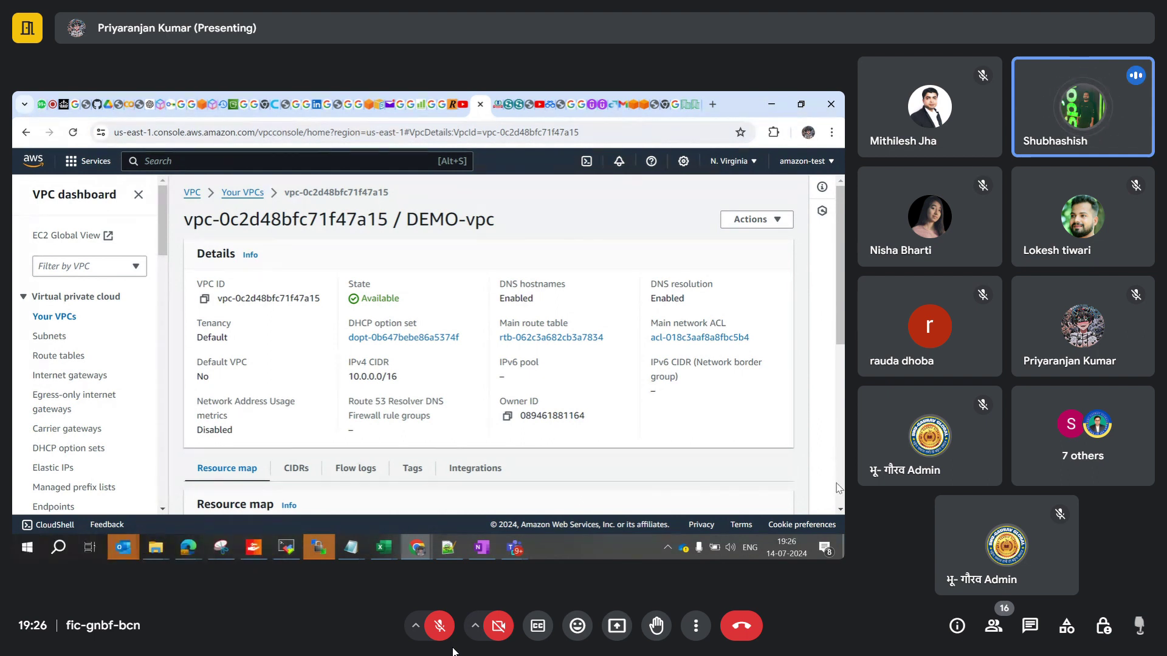
pyautogui.click(840, 509)
pyautogui.scroll(-4, 840, 510)
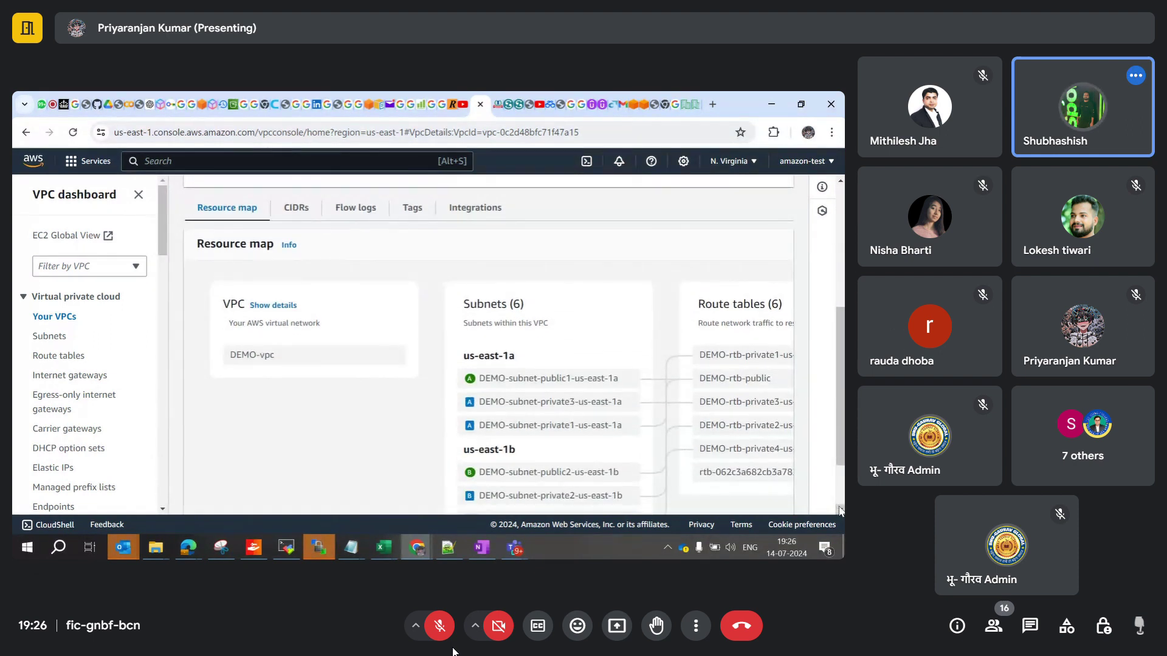
pyautogui.scroll(-1, 840, 509)
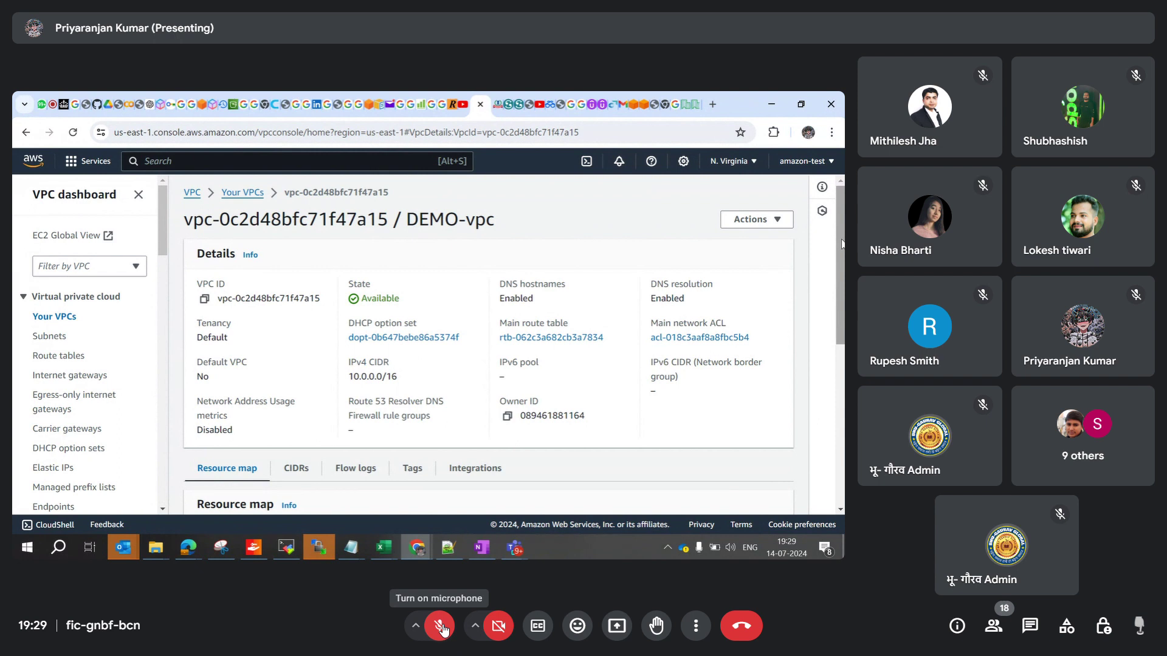
# Turn on the microphone in the call to speak and mute it again.
pyautogui.click(440, 625)
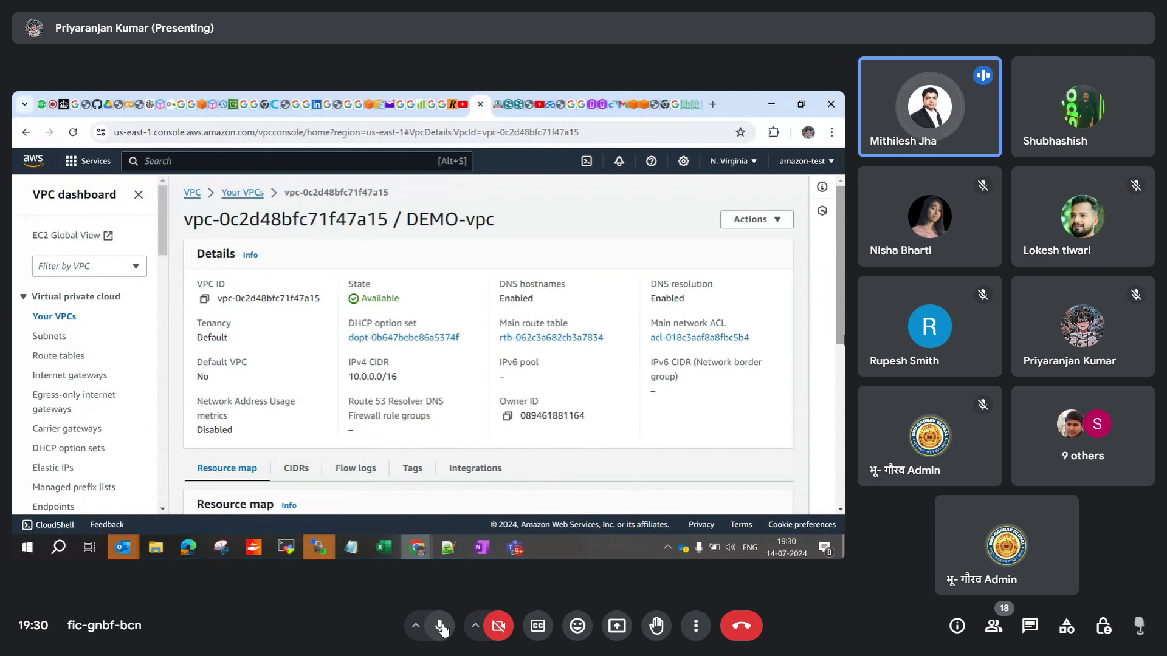
pyautogui.click(440, 626)
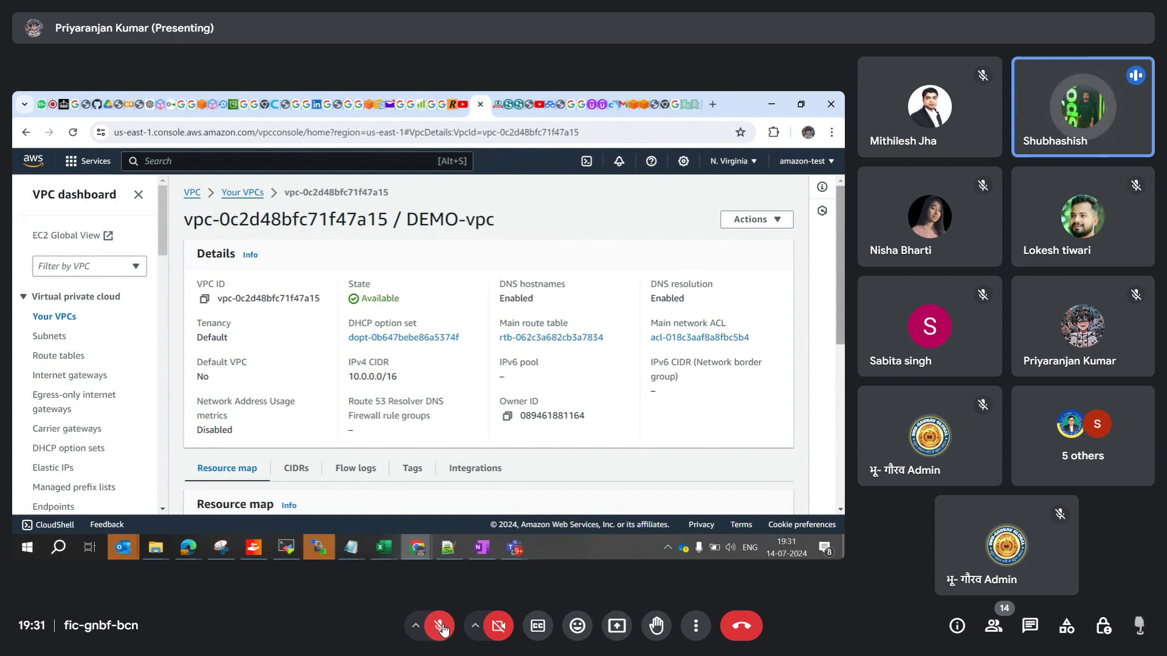
# Examine the DEMO-vpc resource map from its subnets across to the route tables and network connections, dismissing the audio device notification.
pyautogui.click(841, 374)
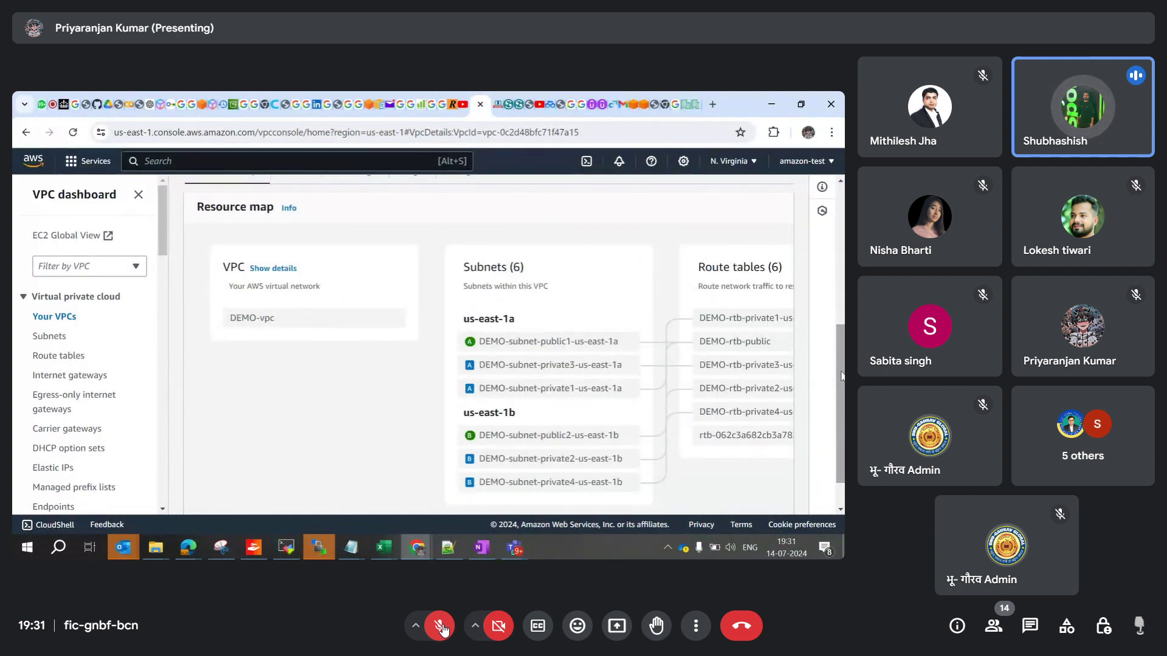
pyautogui.click(836, 486)
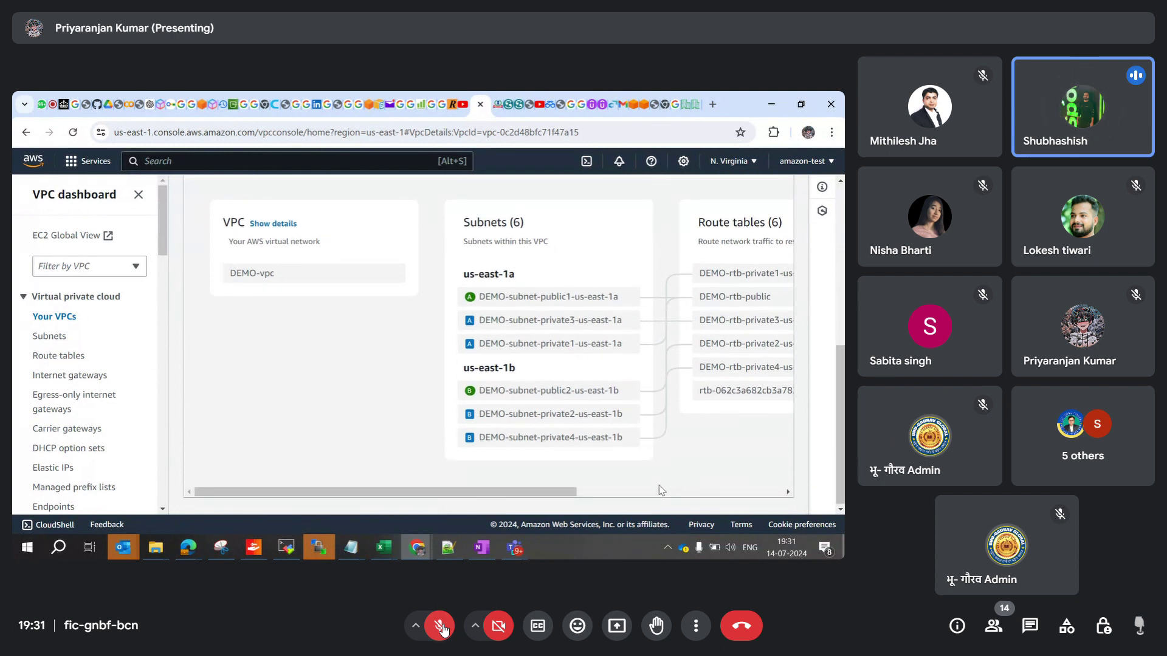
pyautogui.click(621, 492)
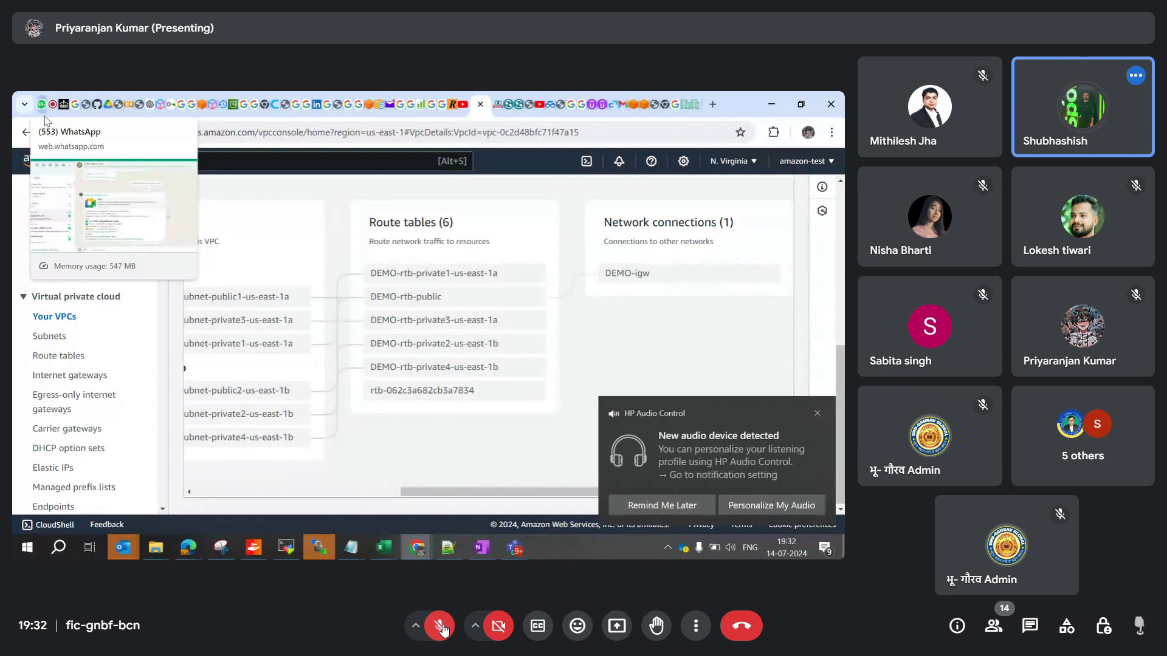
pyautogui.click(818, 416)
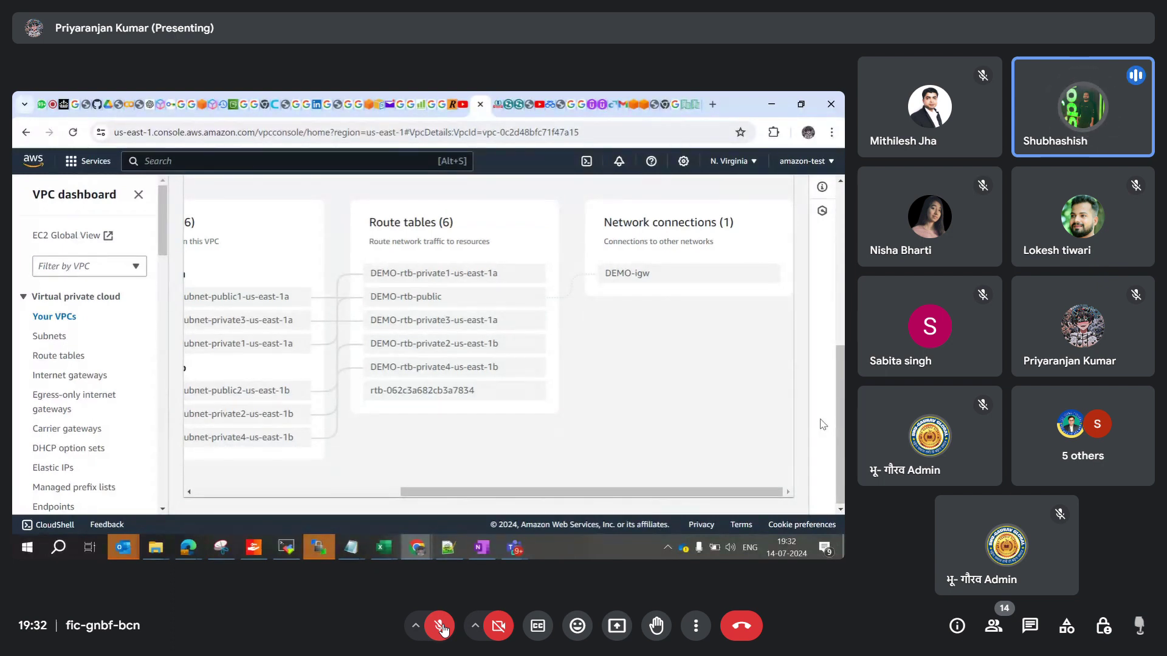
pyautogui.click(54, 105)
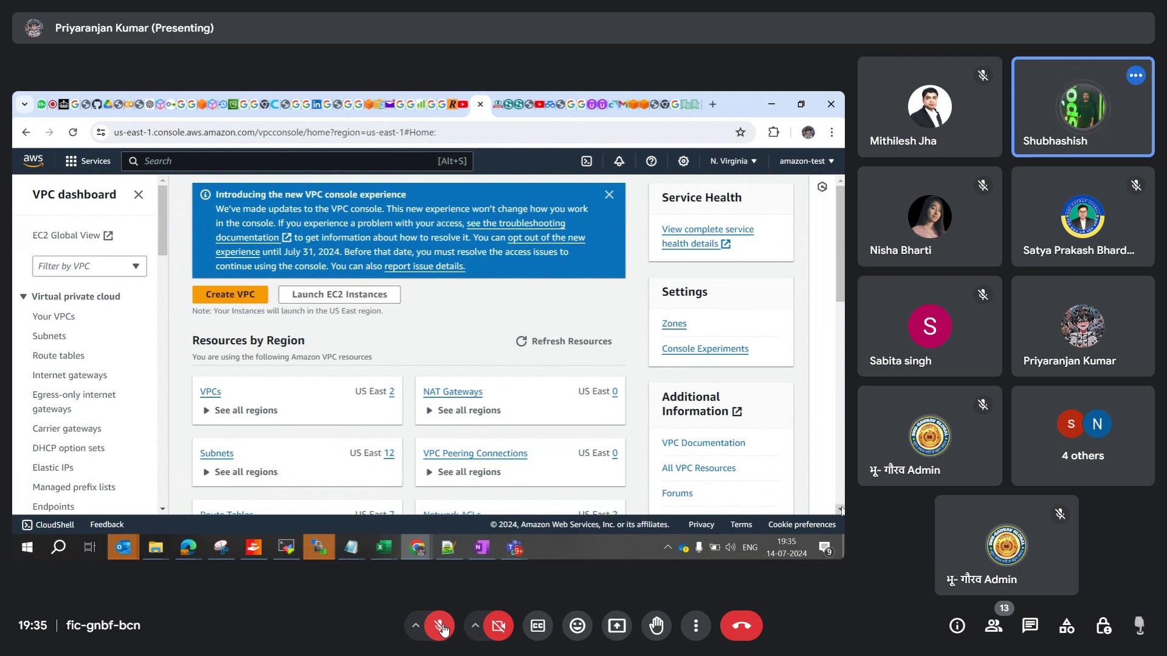
# Start a new VPC peering connection named "DEMO VPC peering" with DEMO-vpc as the requester.
pyautogui.scroll(-1, 712, 456)
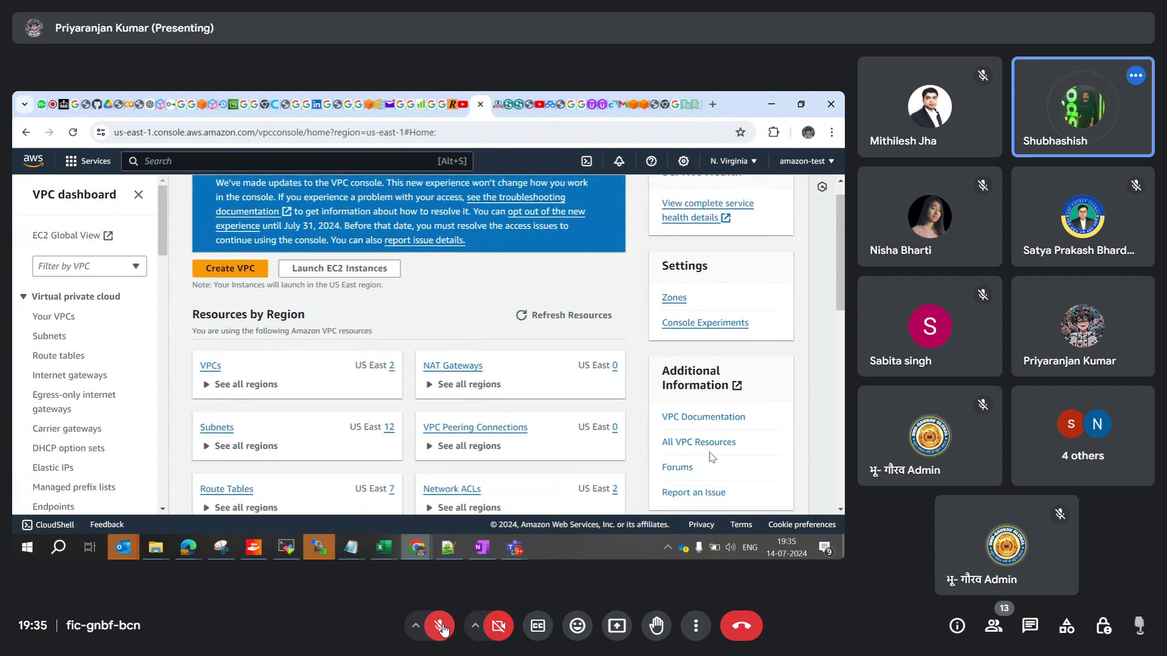
pyautogui.click(463, 429)
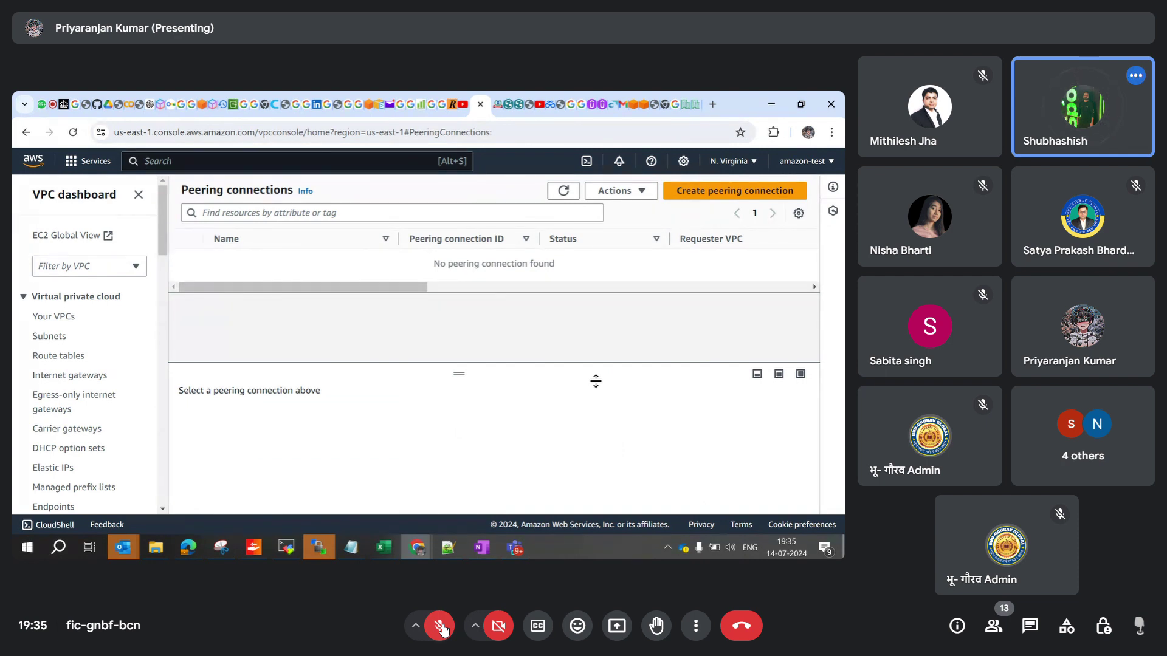
pyautogui.click(761, 193)
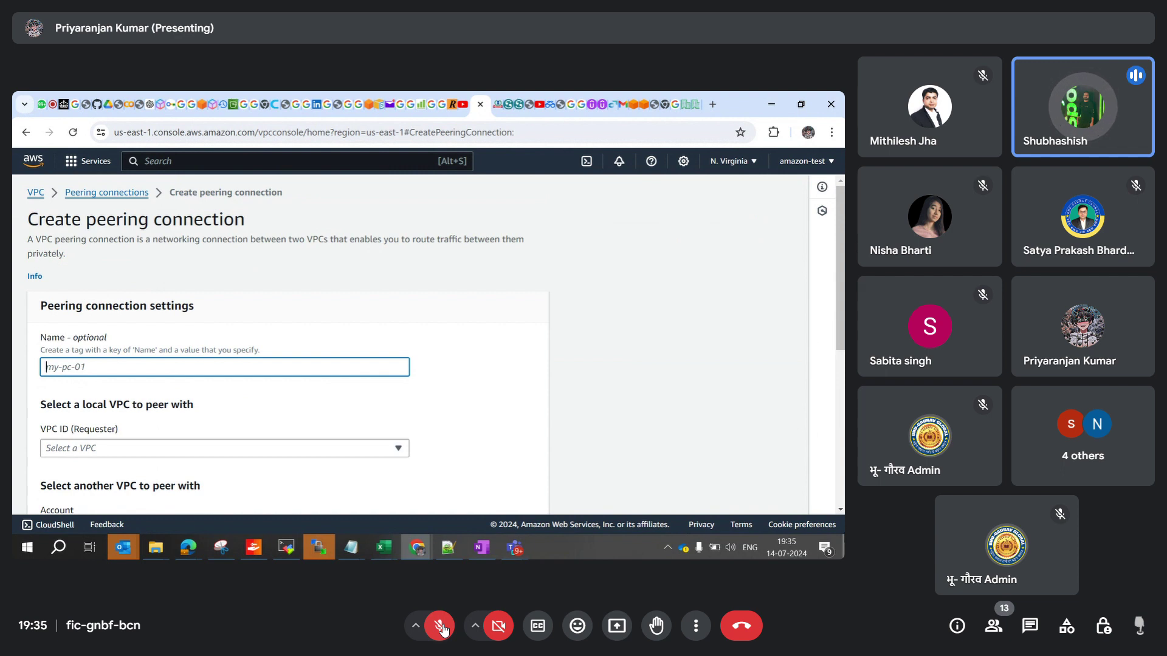
pyautogui.click(840, 509)
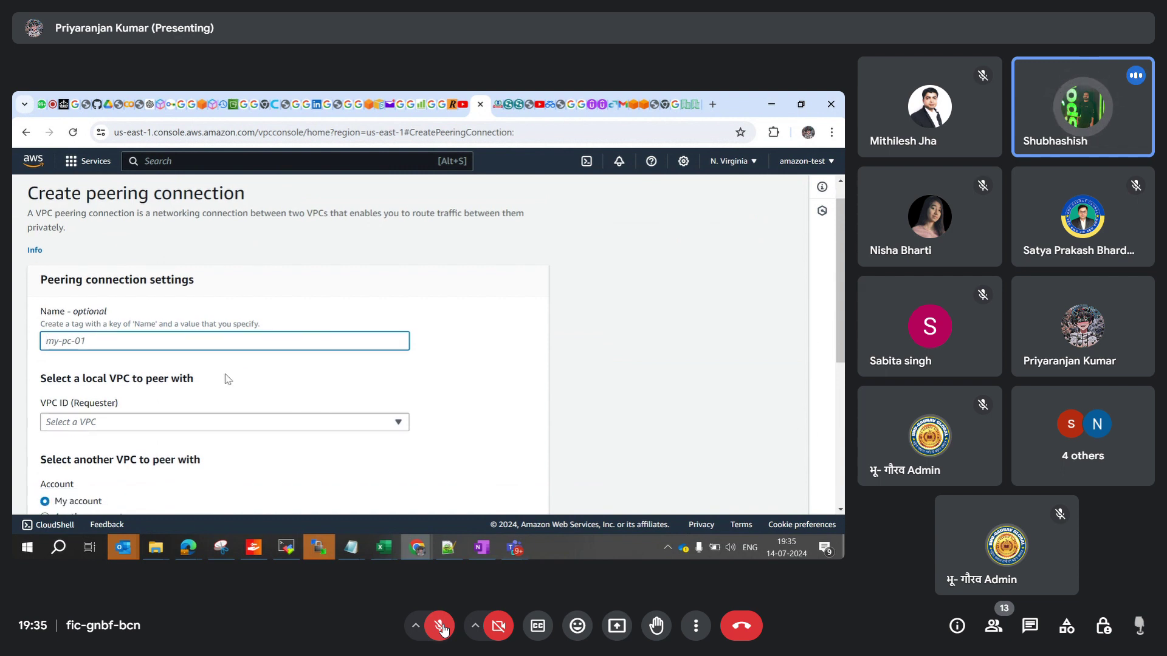
pyautogui.write('D')
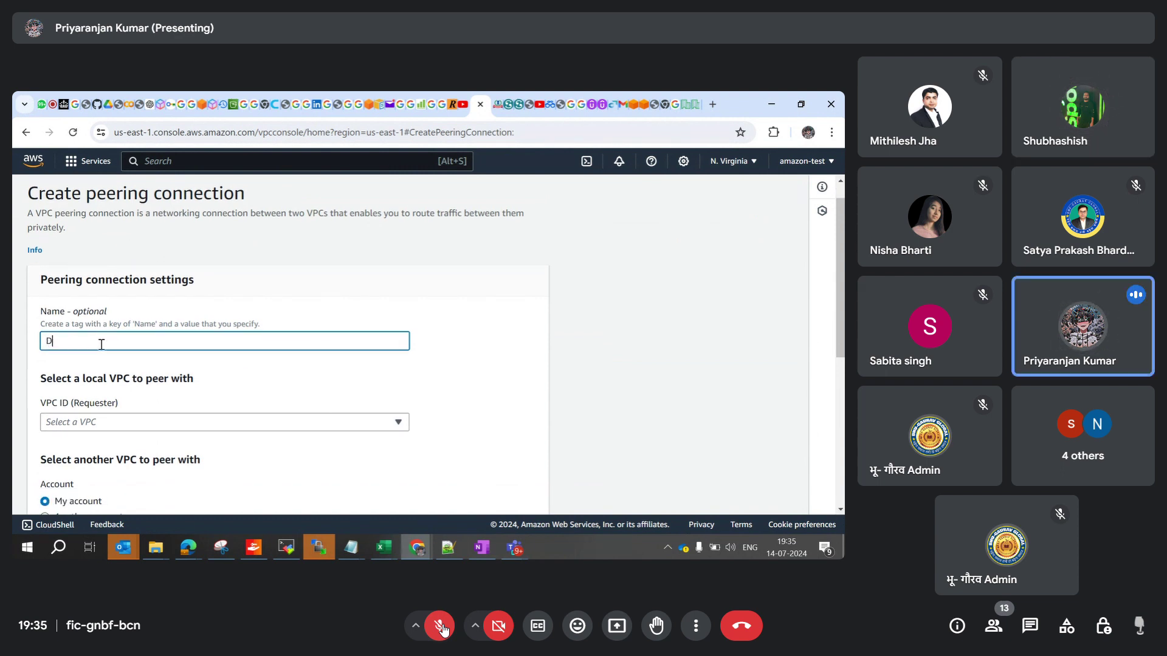
pyautogui.write('EMO')
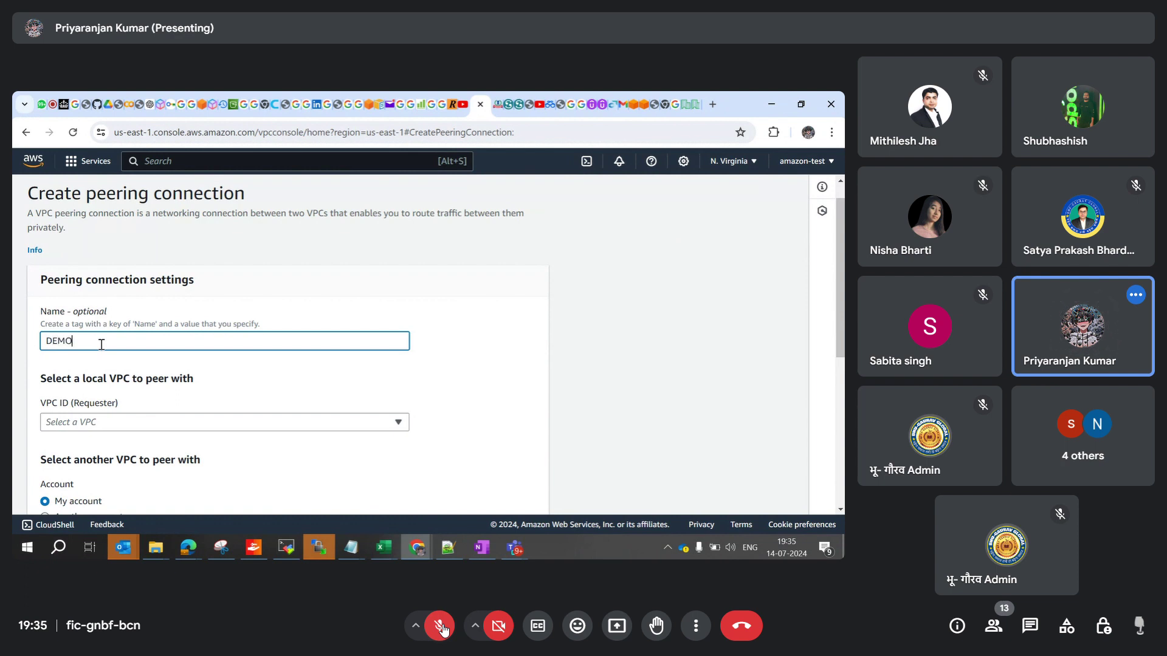
pyautogui.write(' VPC peeri')
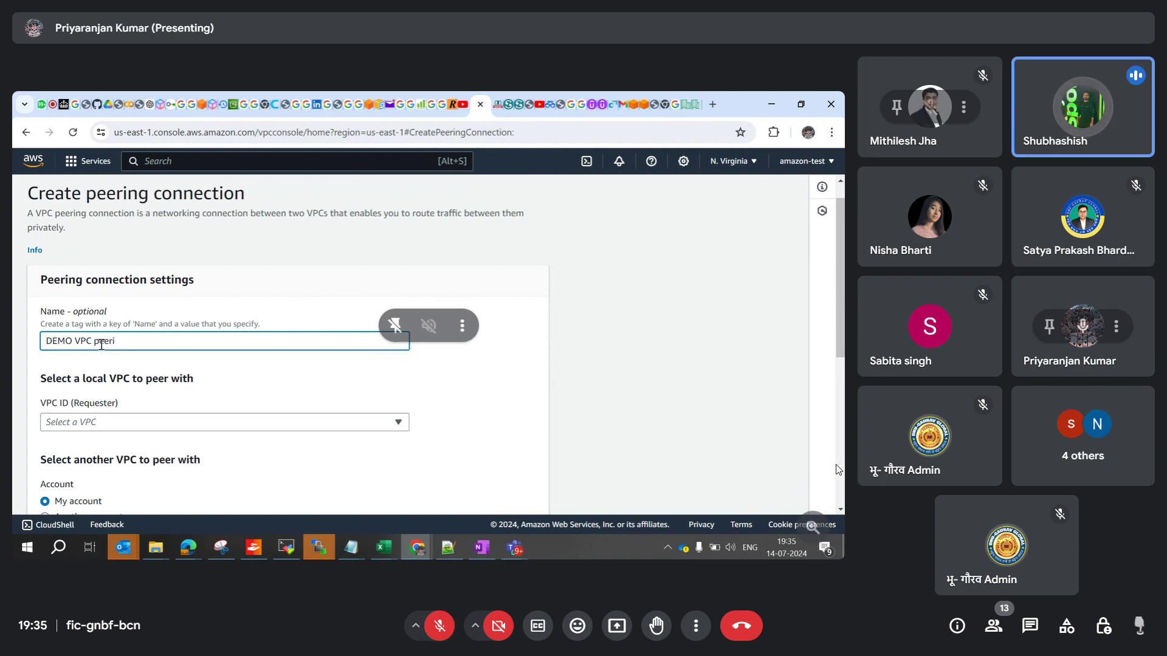
pyautogui.write('ng')
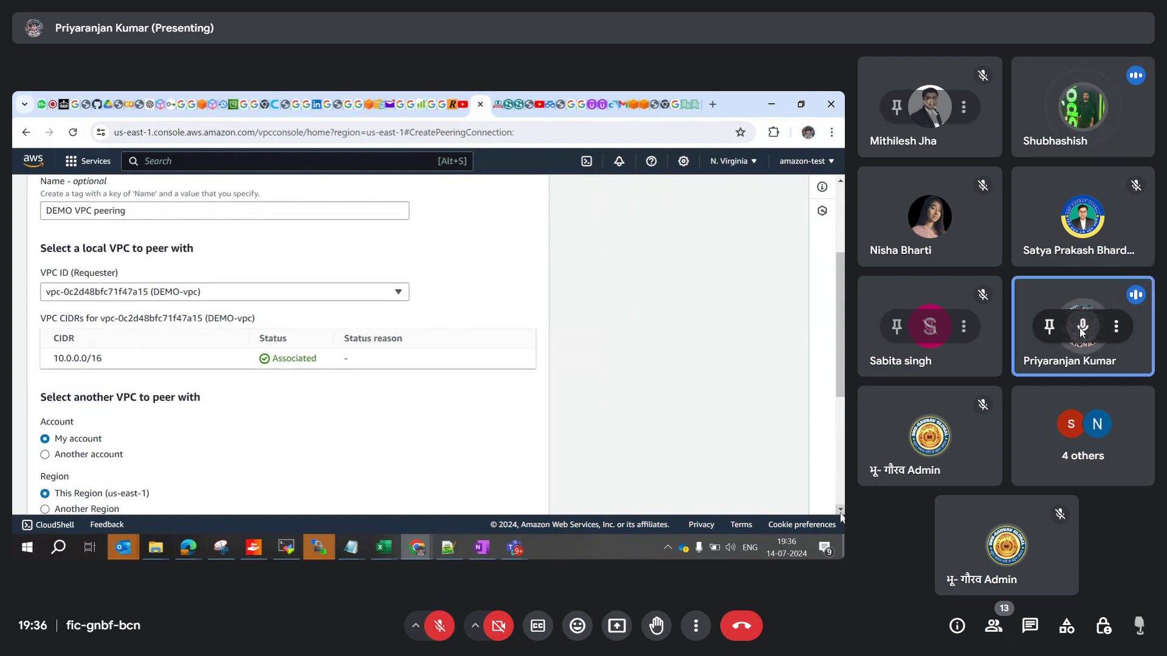
# Mute the presenter's microphone in the call.
pyautogui.click(1082, 327)
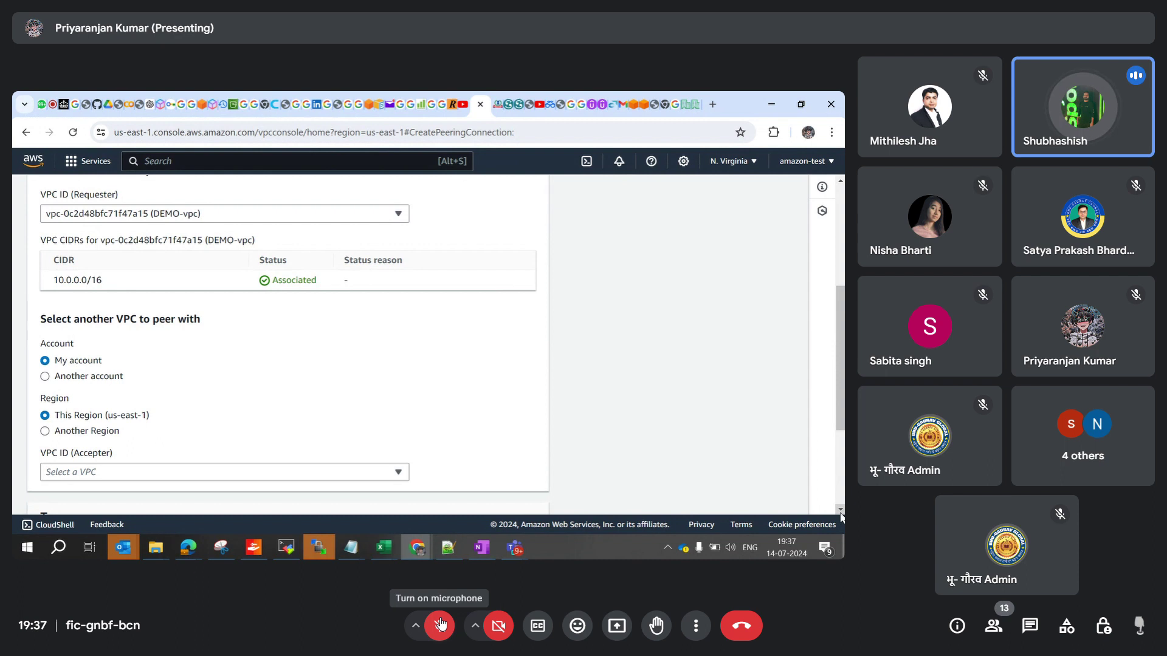
# Try the Another account and Another Region options for the peer VPC and revert to My account and This Region (us-east-1).
pyautogui.click(46, 378)
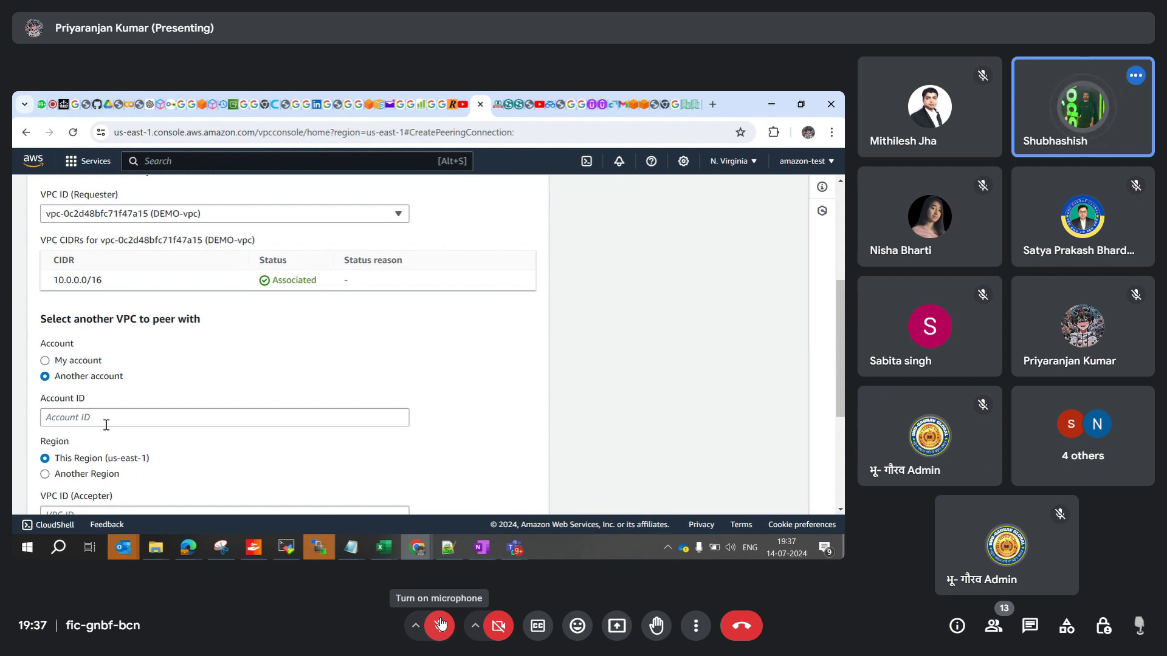
pyautogui.click(81, 475)
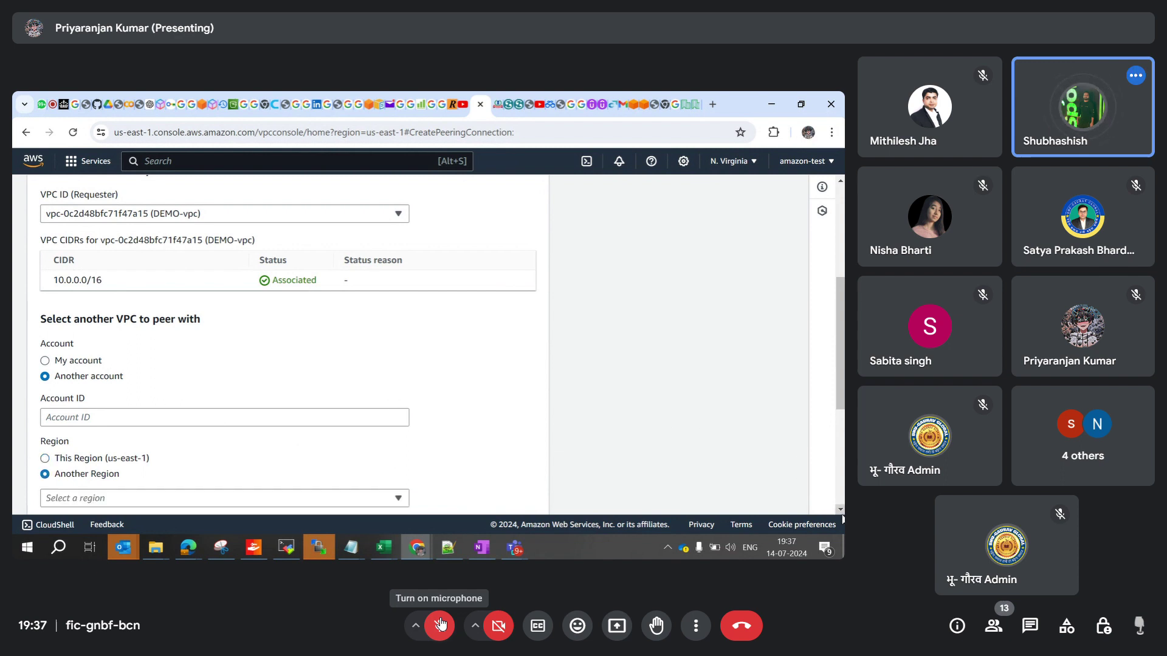
pyautogui.scroll(-3, 841, 515)
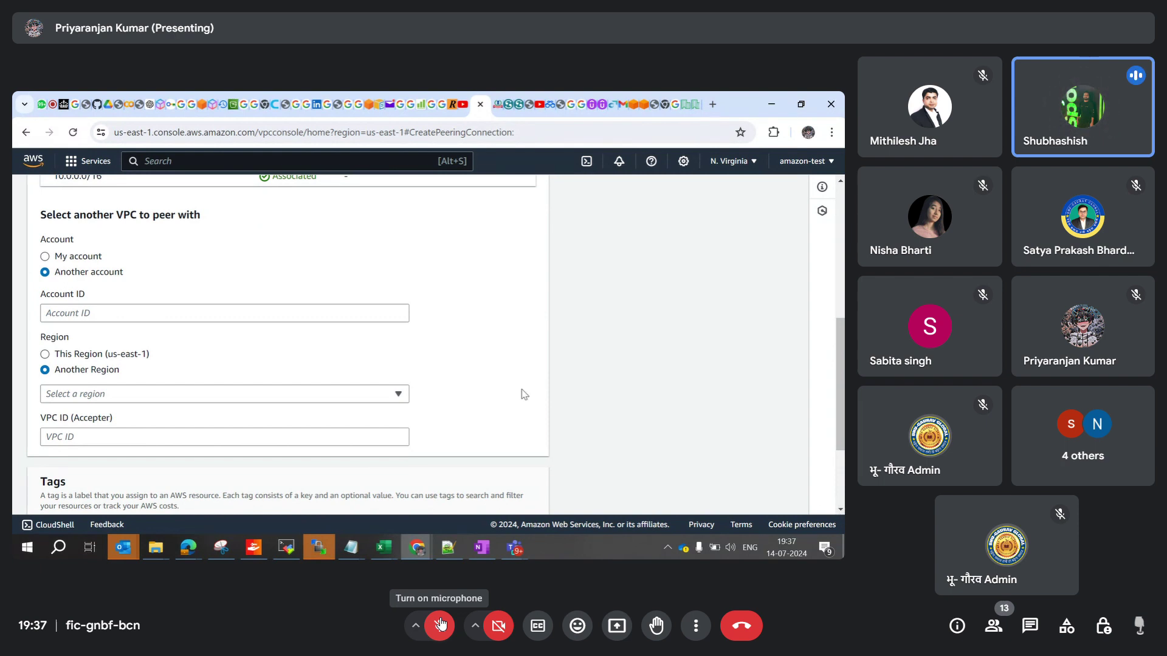
pyautogui.click(45, 258)
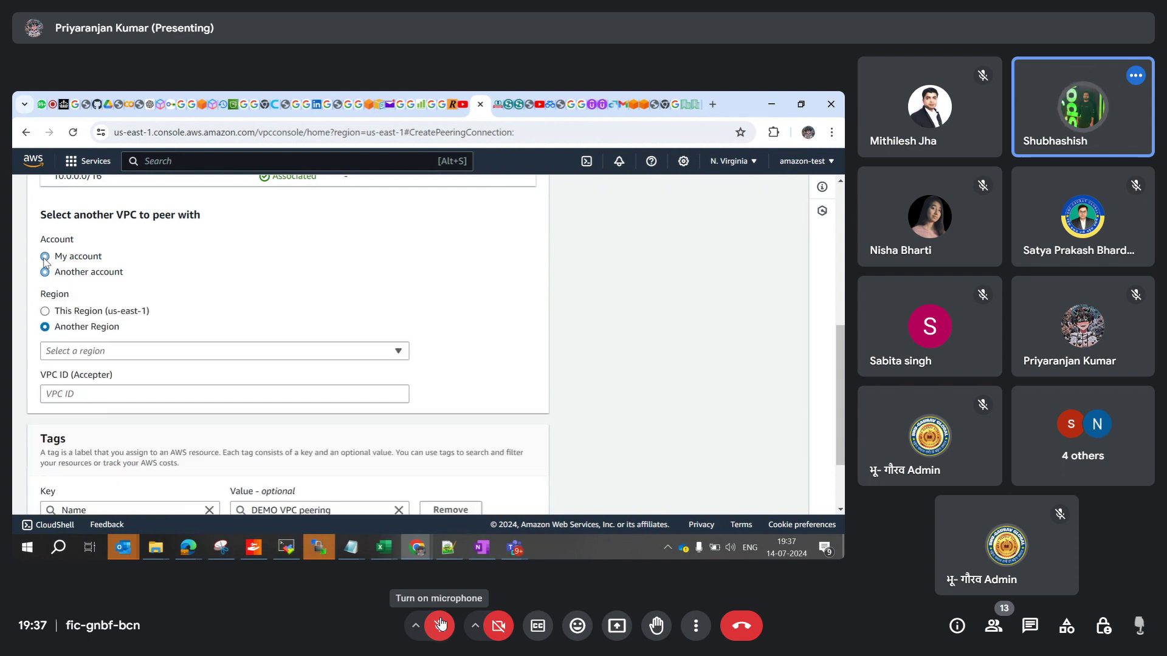
pyautogui.click(46, 311)
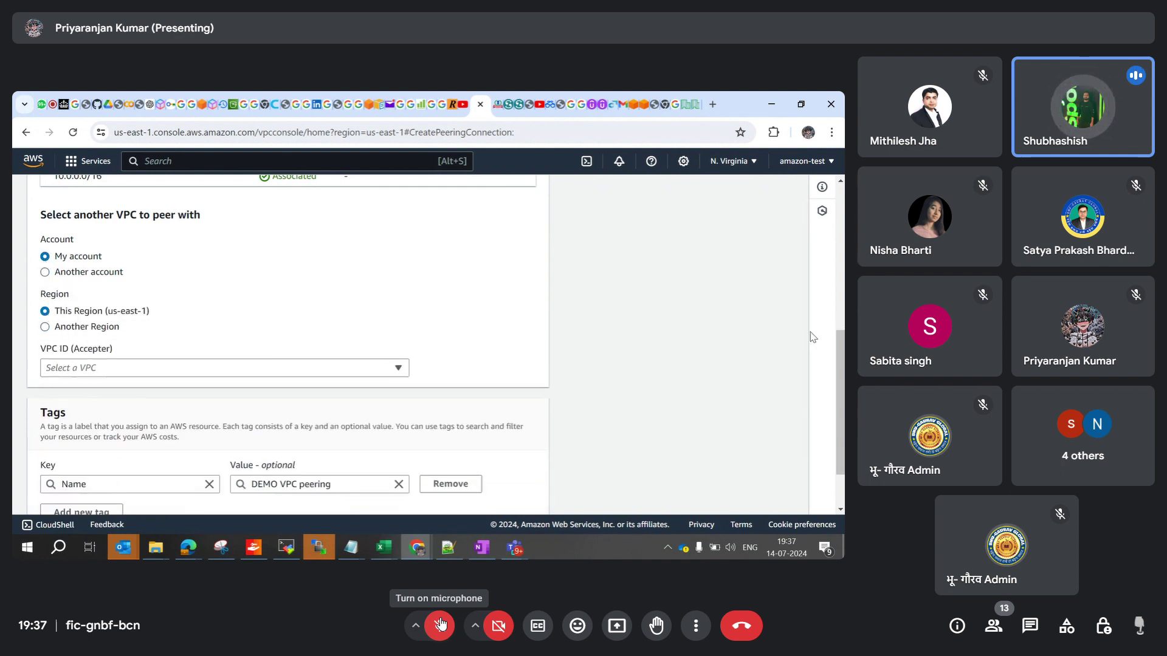
# Choose the default VPC as the accepter and create the peering connection.
pyautogui.click(400, 371)
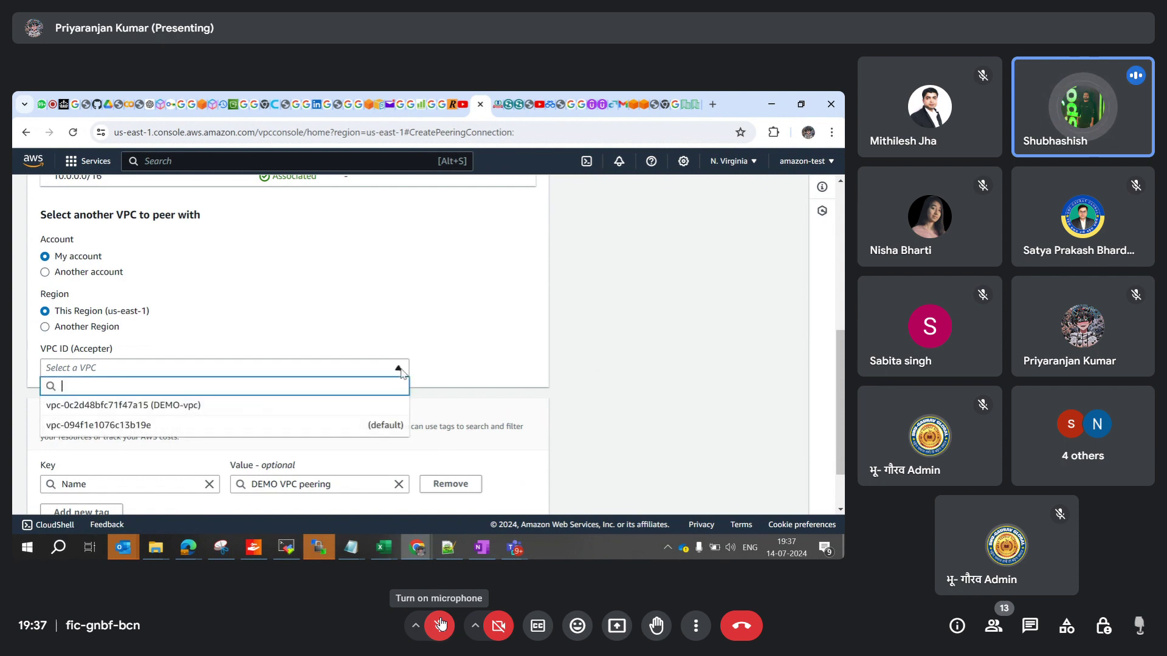
pyautogui.click(254, 429)
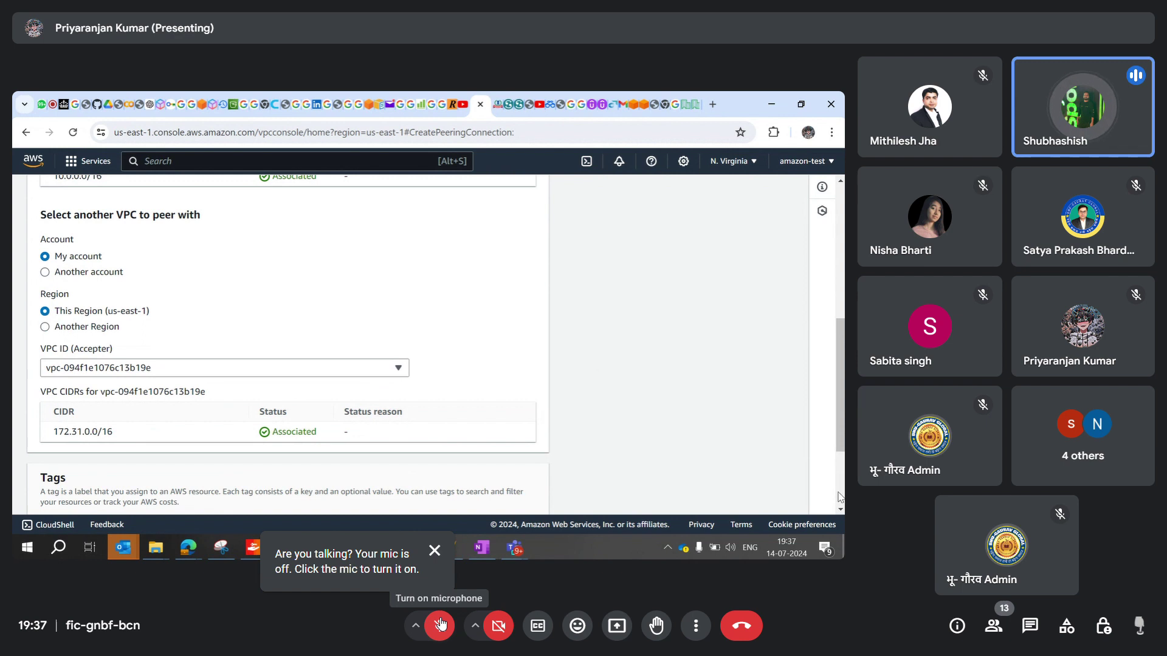
pyautogui.click(841, 510)
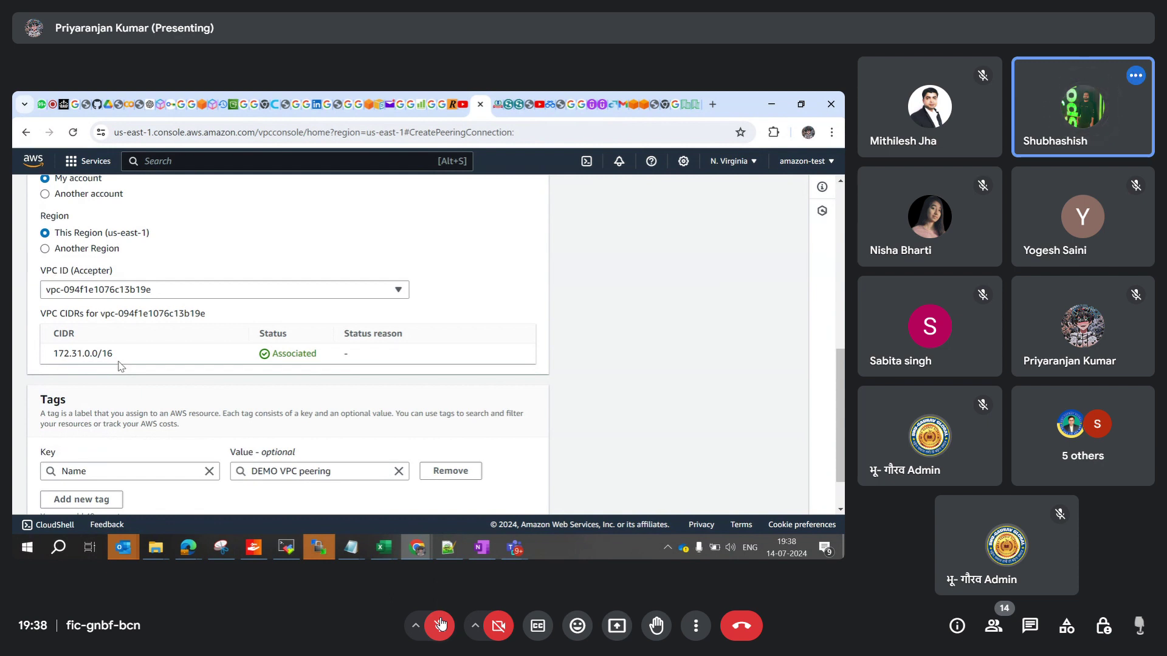
pyautogui.click(840, 505)
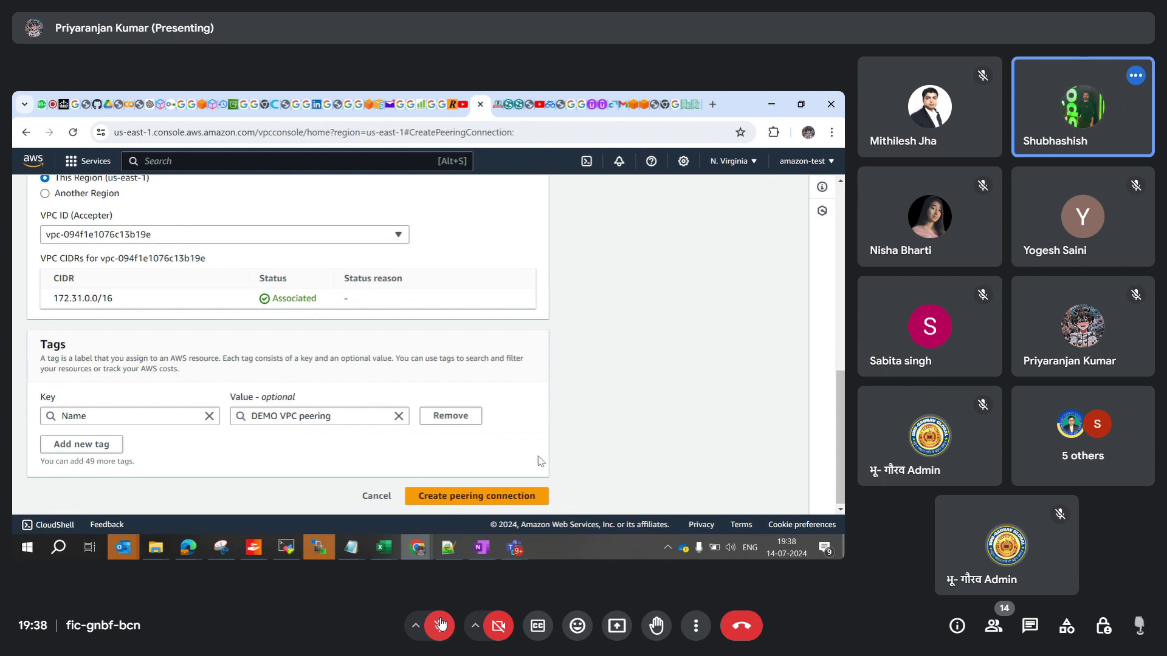
pyautogui.click(470, 499)
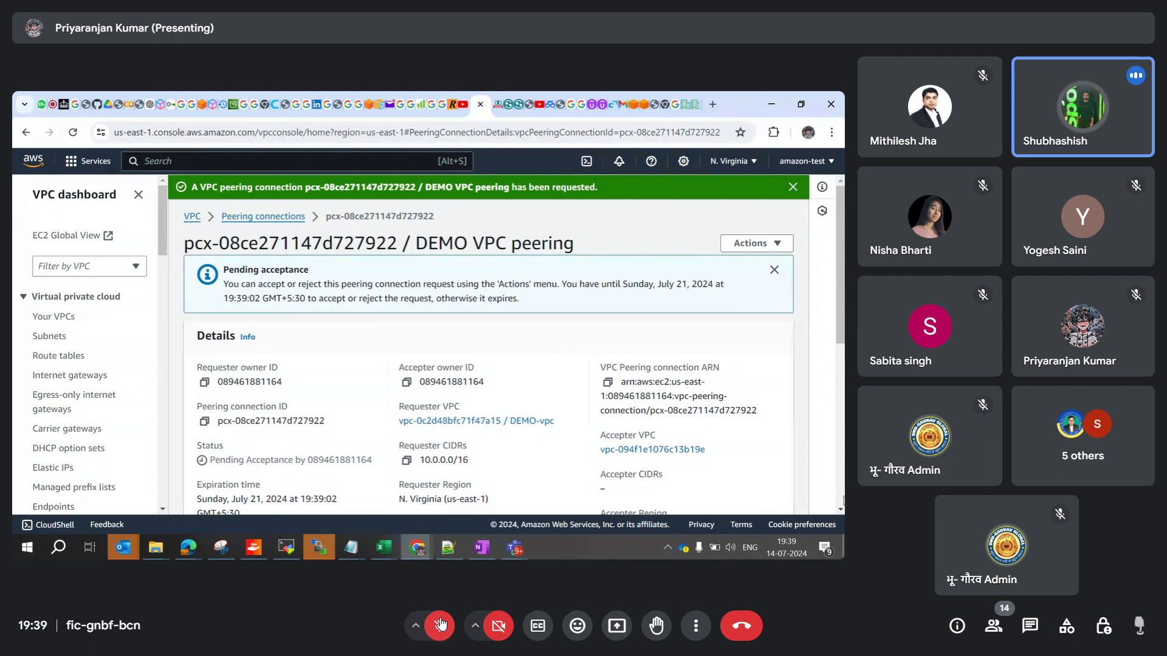
# Accept the pending request for the DEMO VPC peering connection.
pyautogui.click(841, 509)
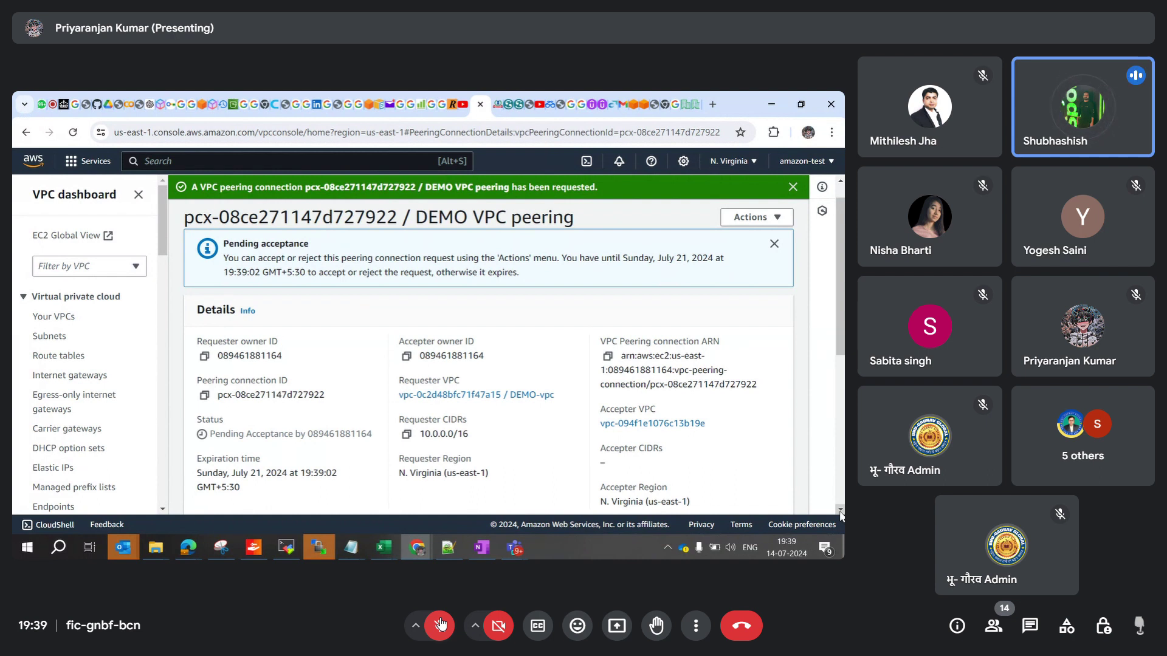
pyautogui.click(781, 221)
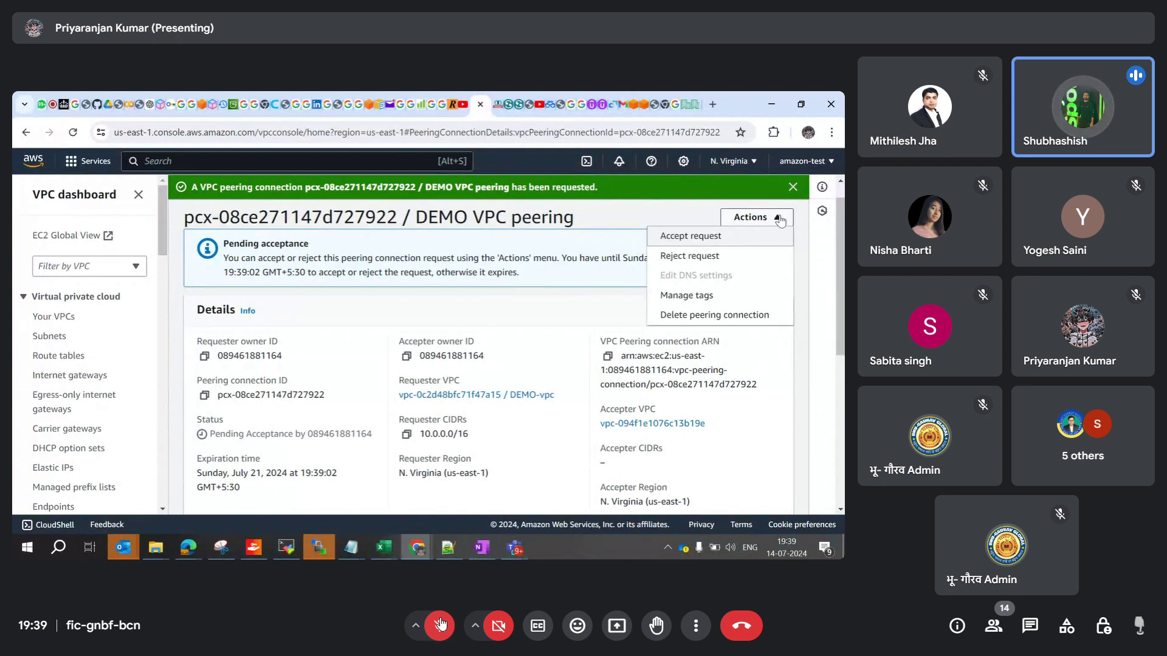
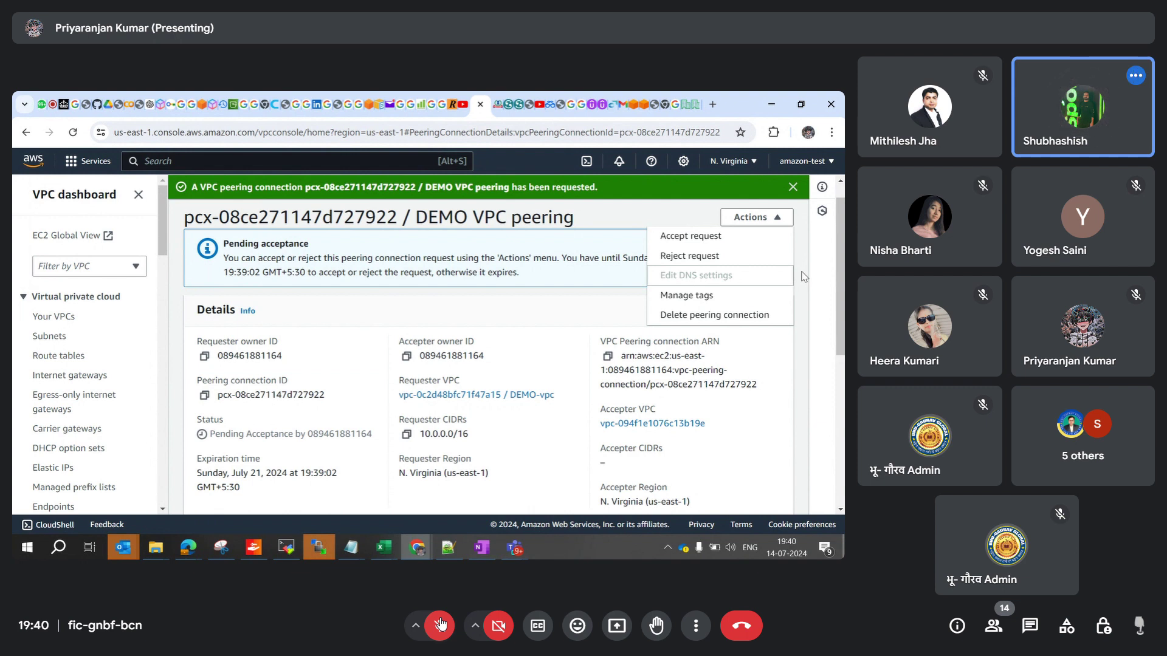
pyautogui.click(691, 236)
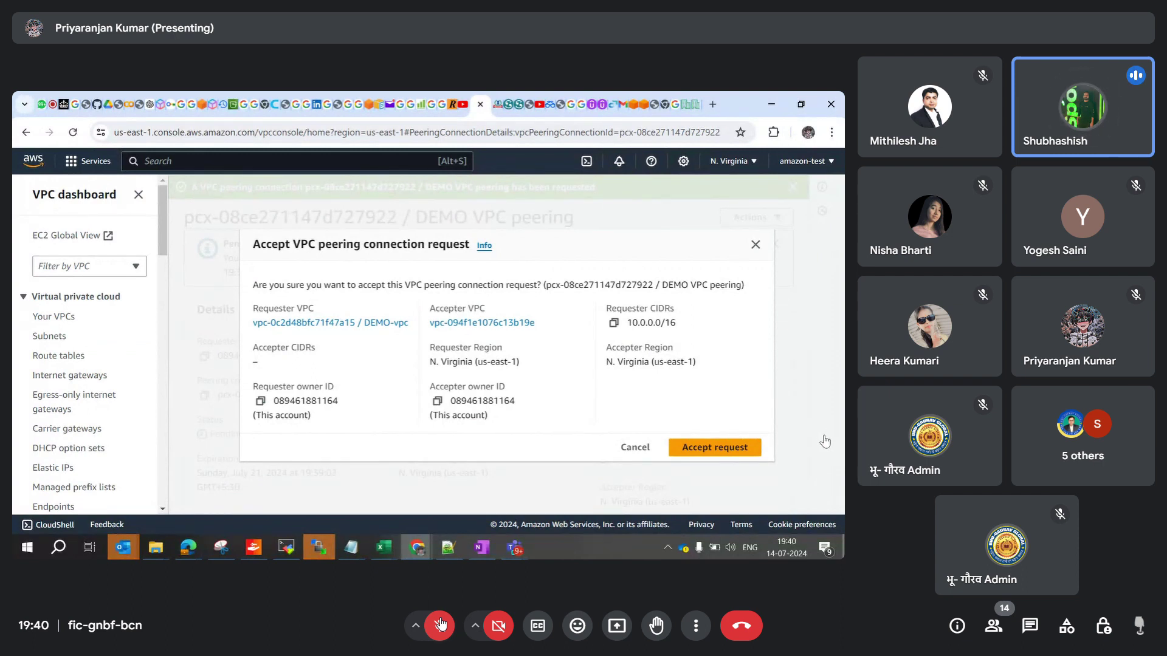
pyautogui.click(738, 452)
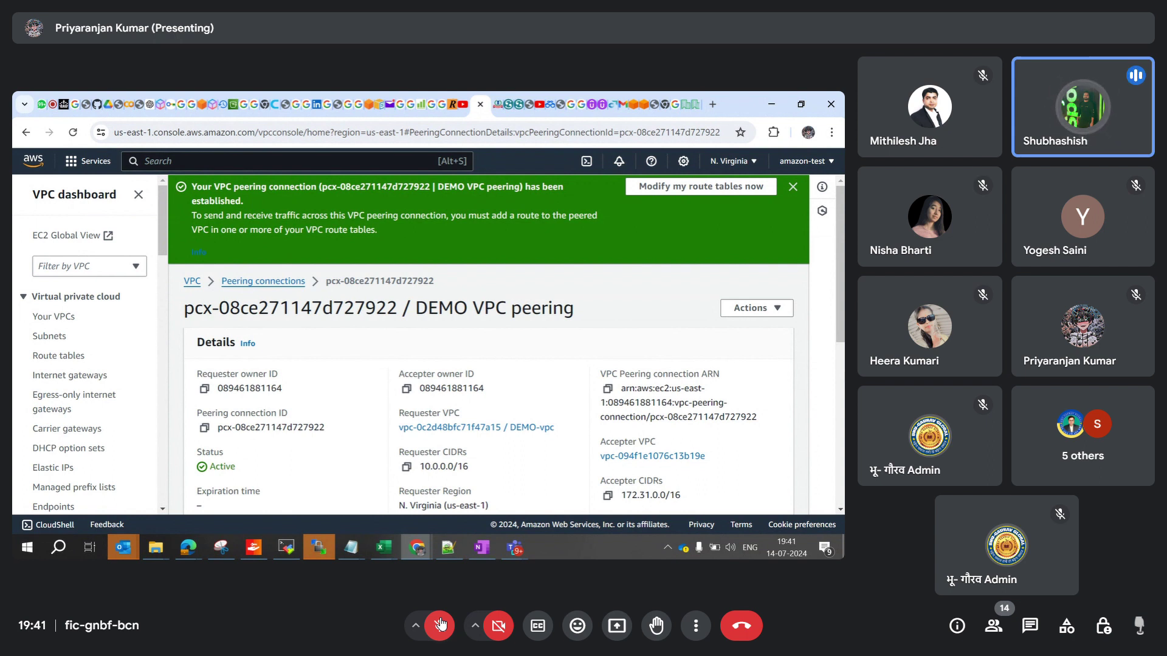
# Review the details of the DEMO VPC peering connection and open the list of route tables.
pyautogui.click(840, 510)
pyautogui.click(840, 510)
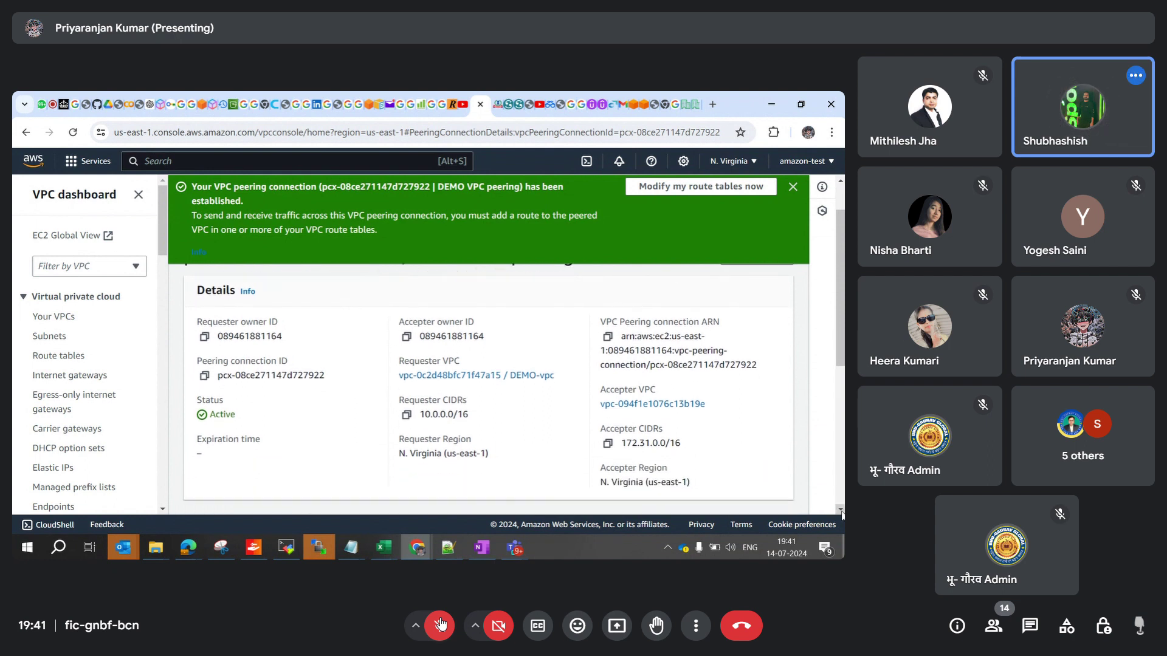
pyautogui.click(841, 184)
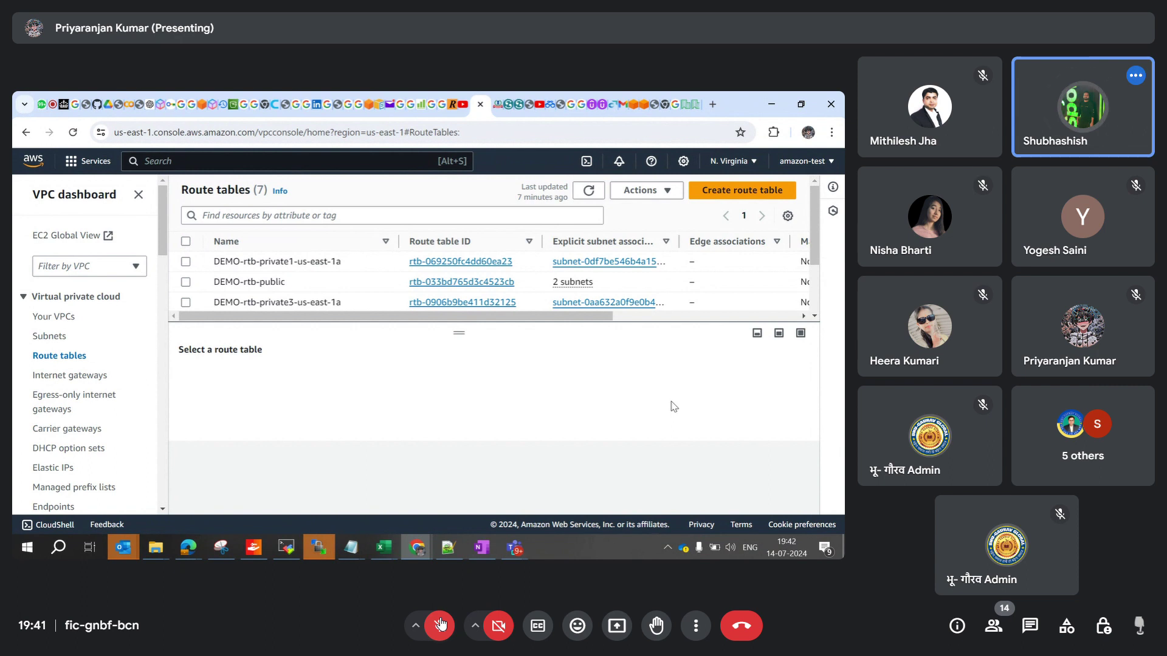
# Select the DEMO-rtb-public route table and examine its routes, including destinations and targets.
pyautogui.click(185, 282)
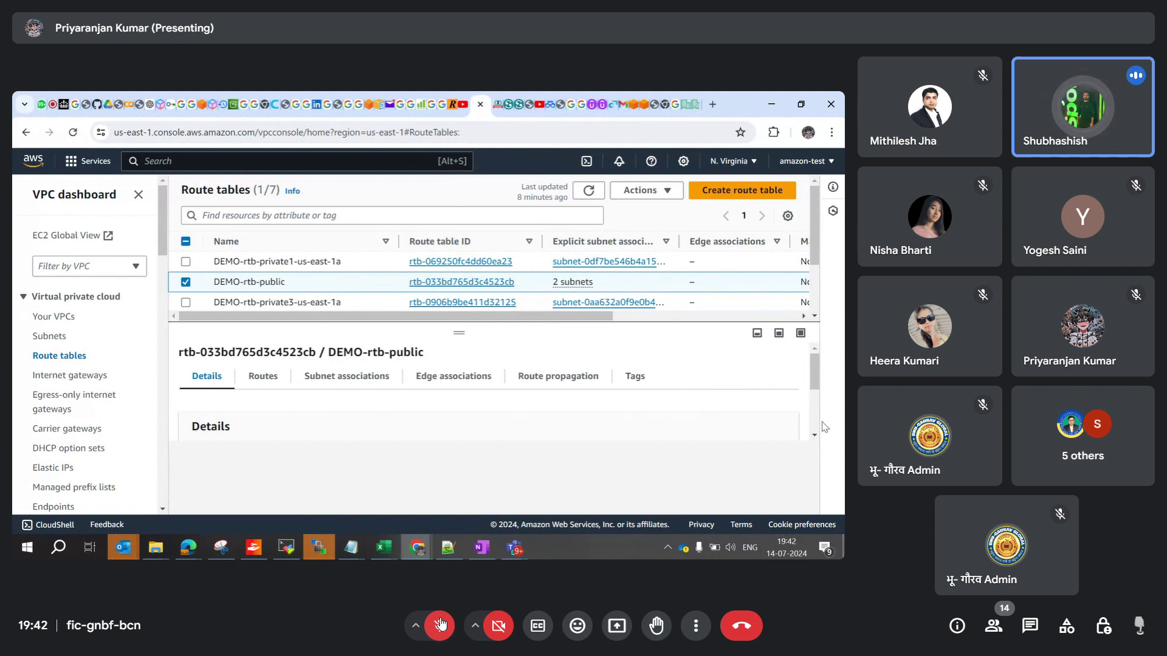
pyautogui.click(263, 379)
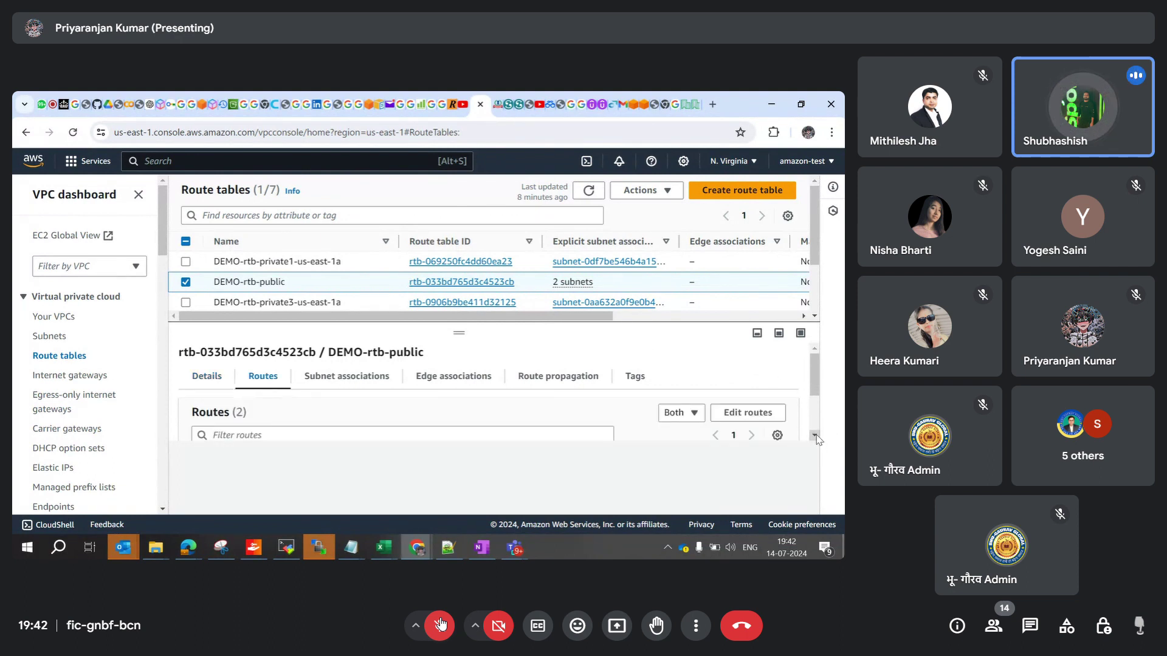
pyautogui.scroll(-3, 816, 439)
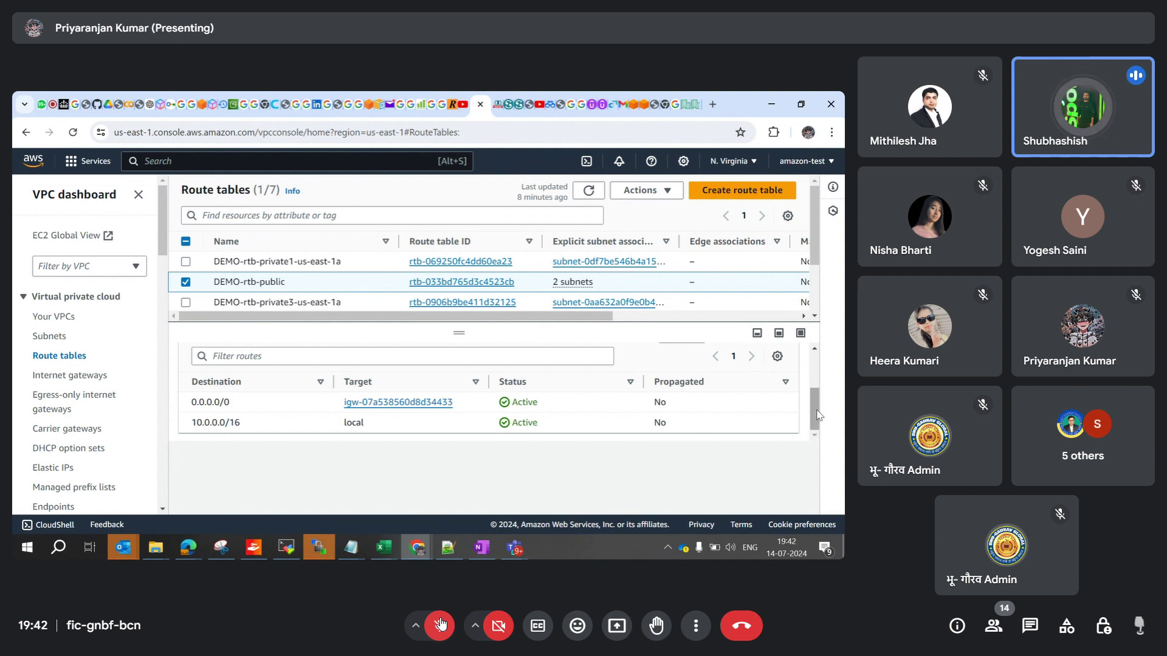
pyautogui.click(815, 350)
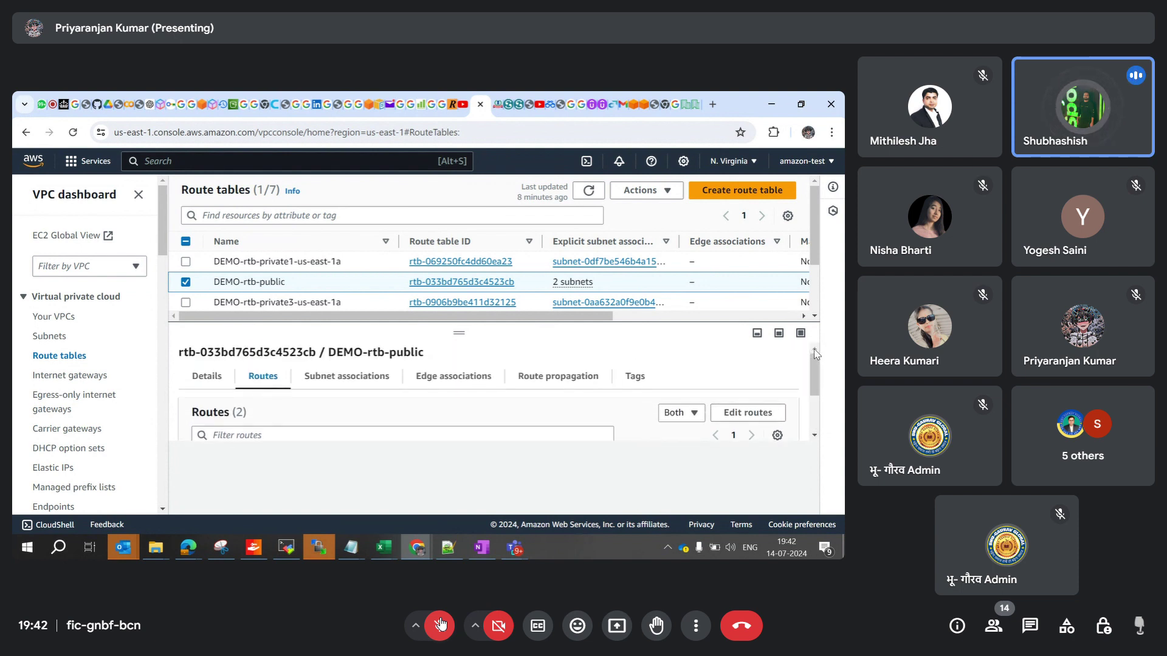
# Start editing the routes of DEMO-rtb-public, add a blank route, and examine the target options for the 10.0.0.0/16 route.
pyautogui.click(741, 417)
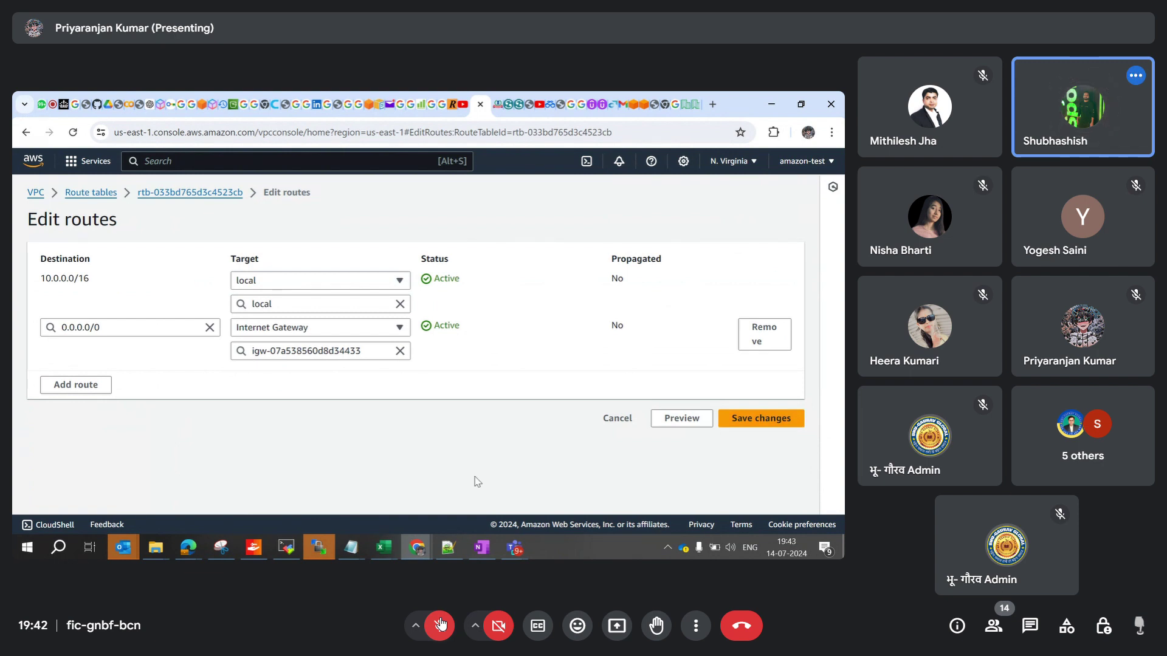
pyautogui.click(68, 383)
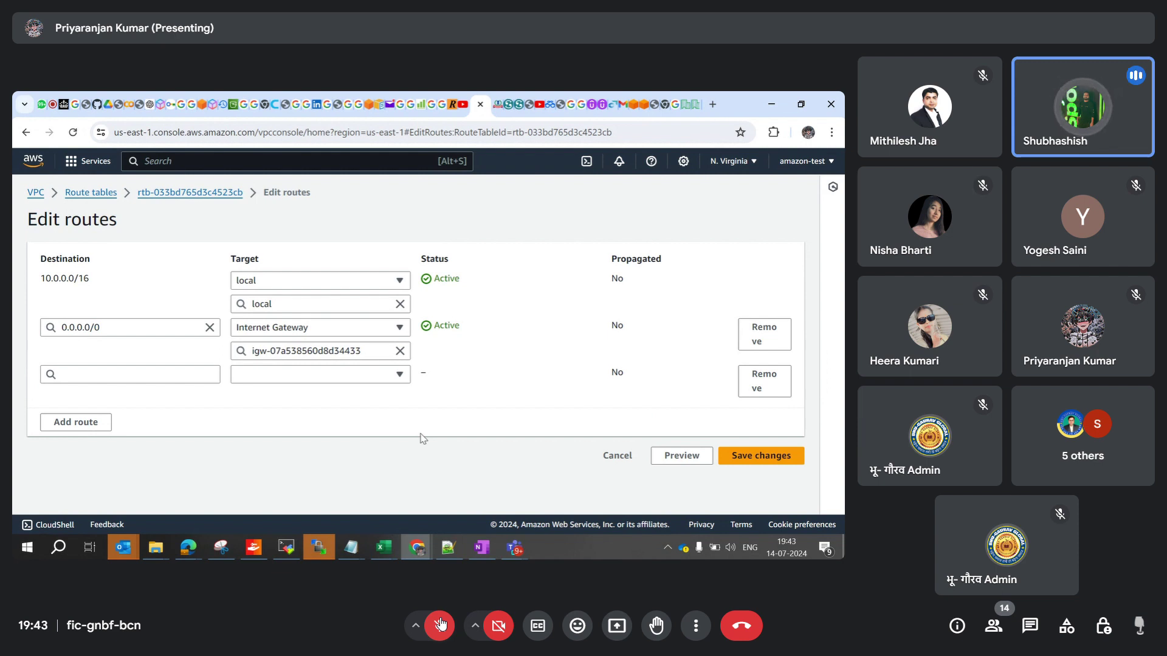
pyautogui.click(398, 283)
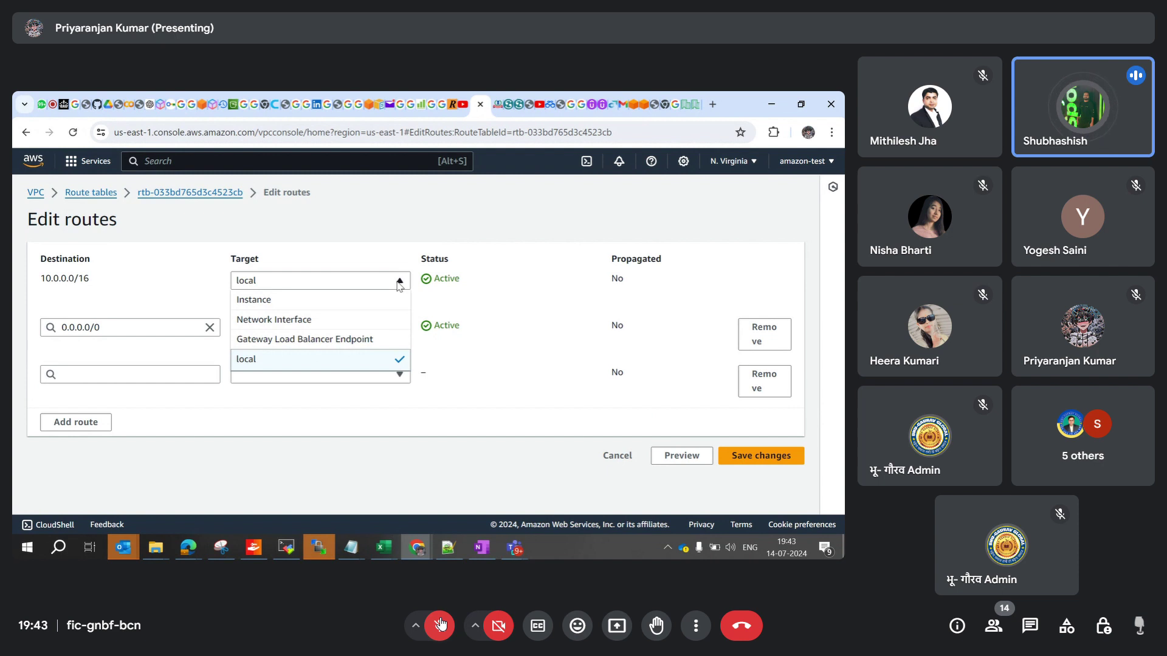
pyautogui.click(392, 242)
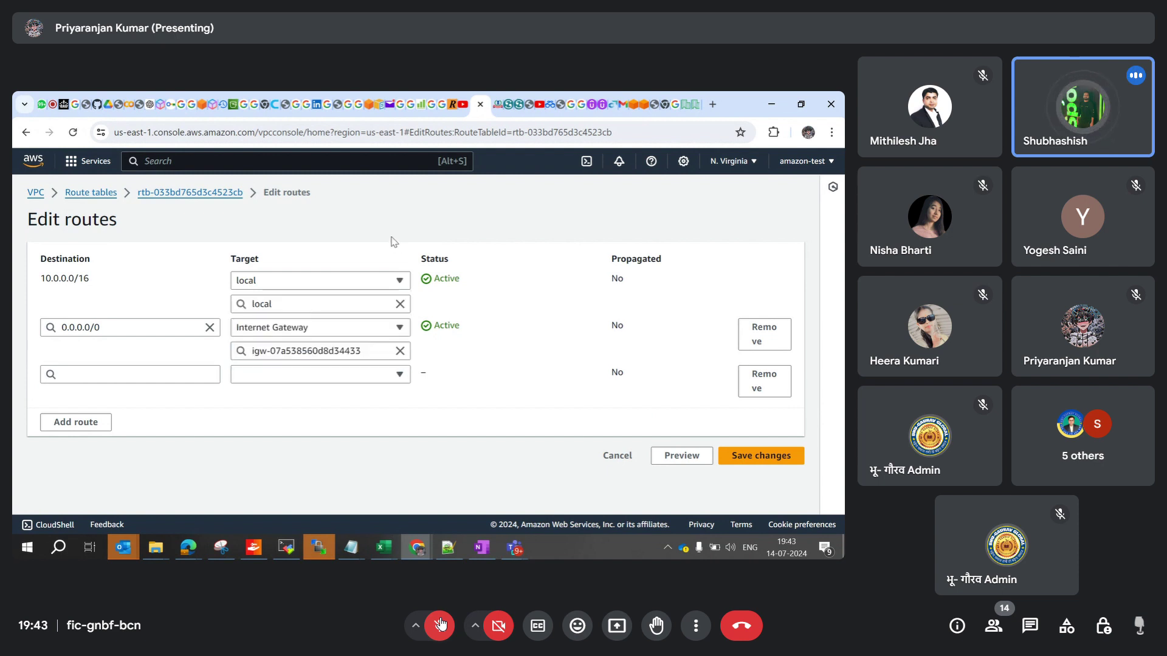
pyautogui.click(398, 281)
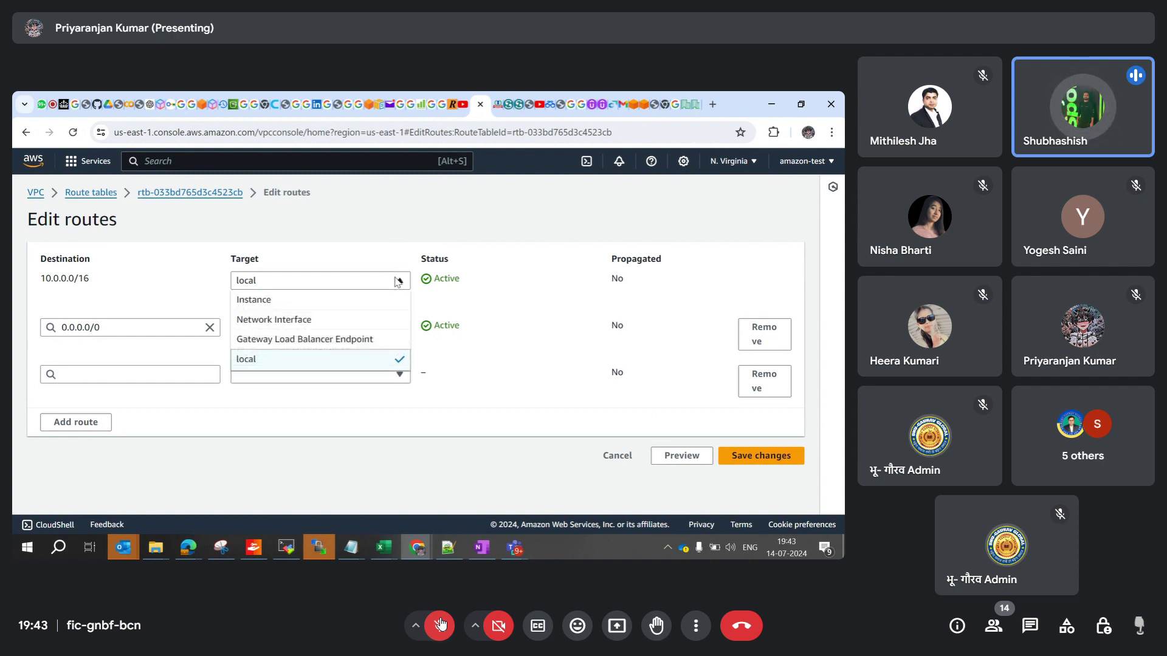
pyautogui.click(414, 220)
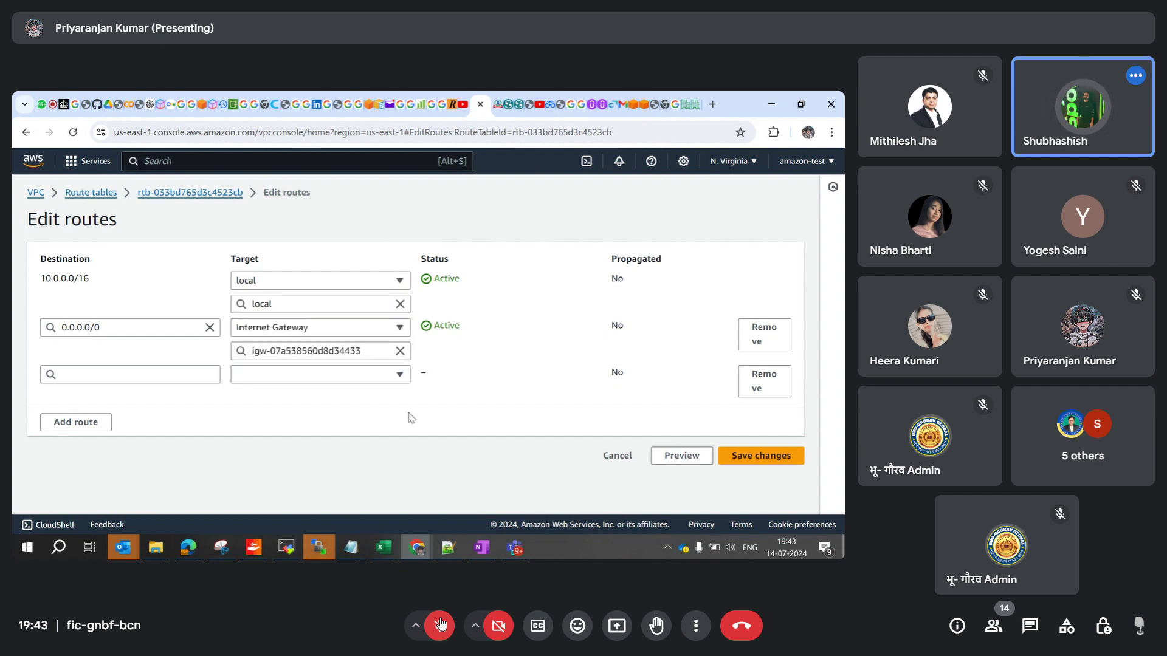
# Examine the target types available for the blank route, and cancel the route edits.
pyautogui.click(400, 375)
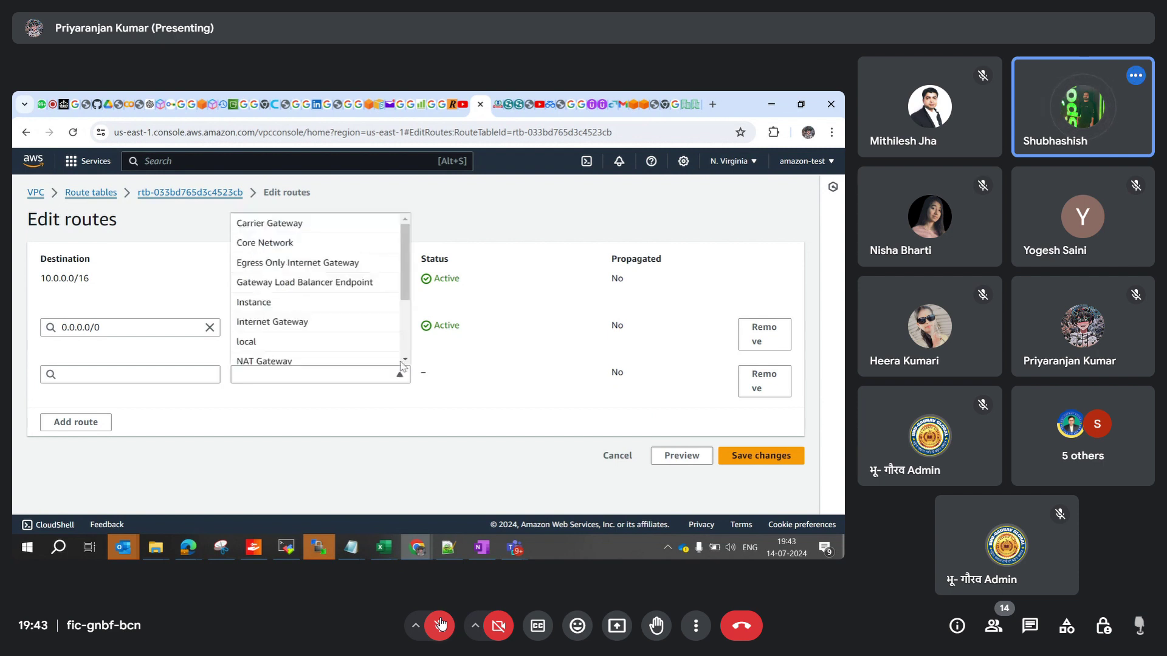
pyautogui.click(405, 360)
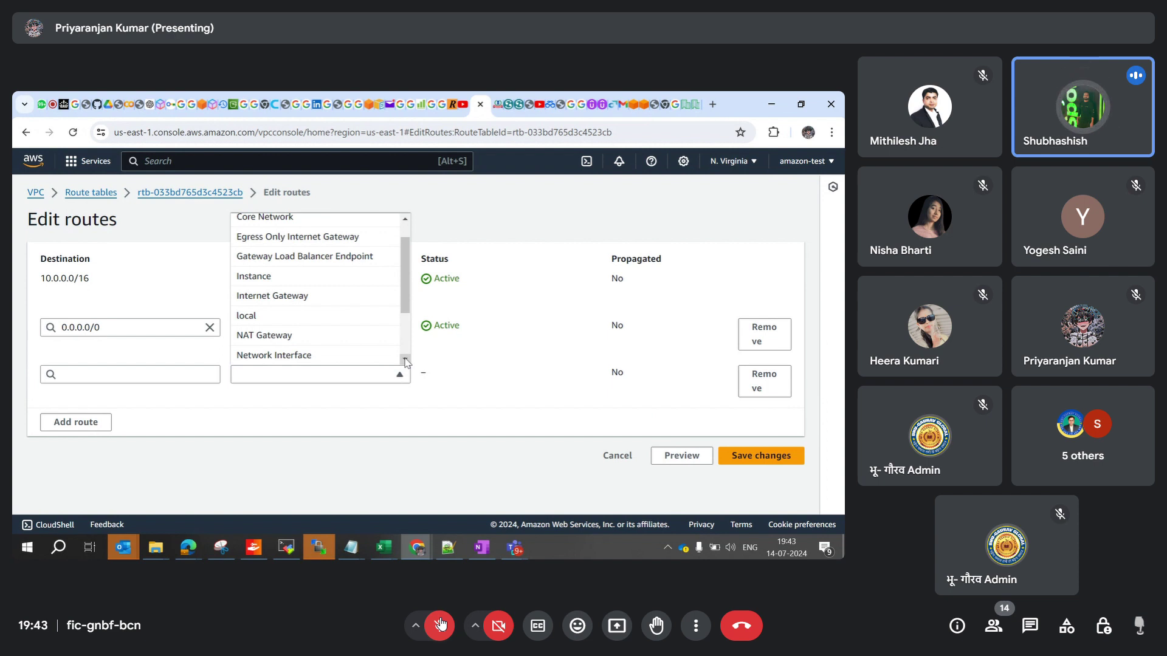
pyautogui.click(406, 360)
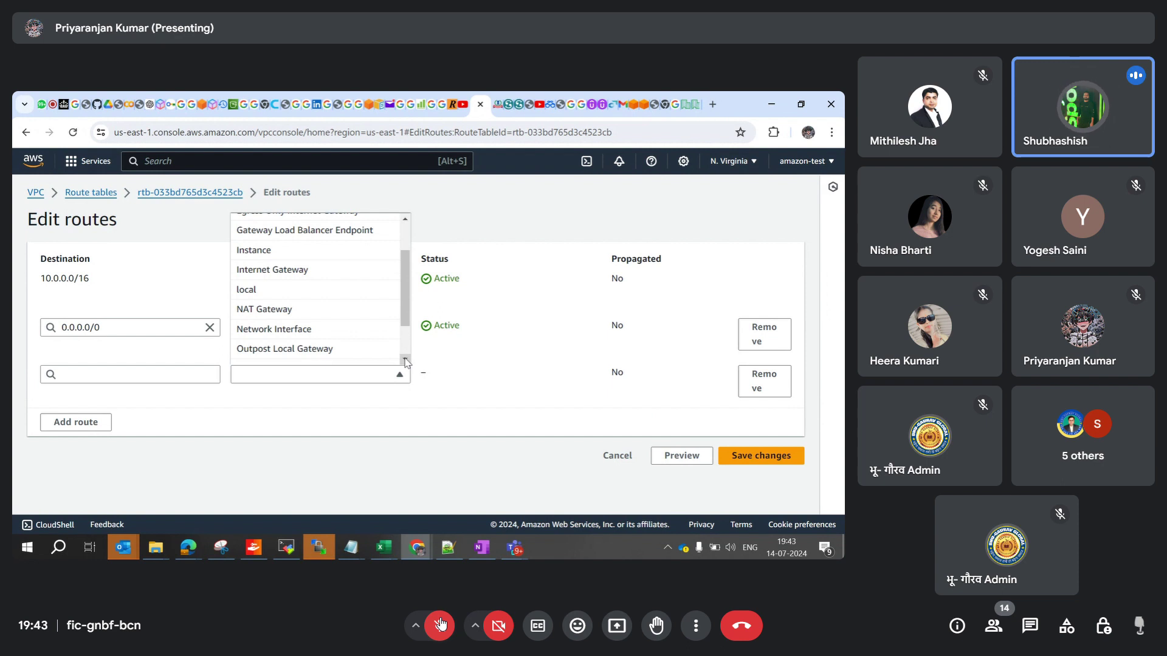
pyautogui.click(520, 226)
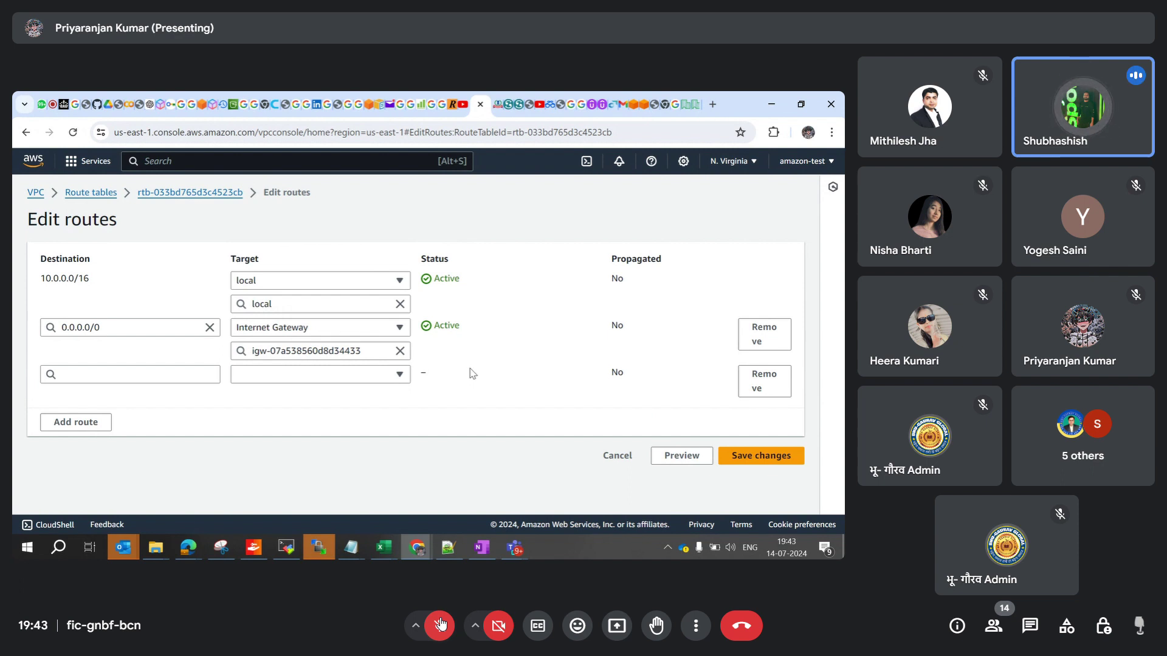
pyautogui.click(610, 460)
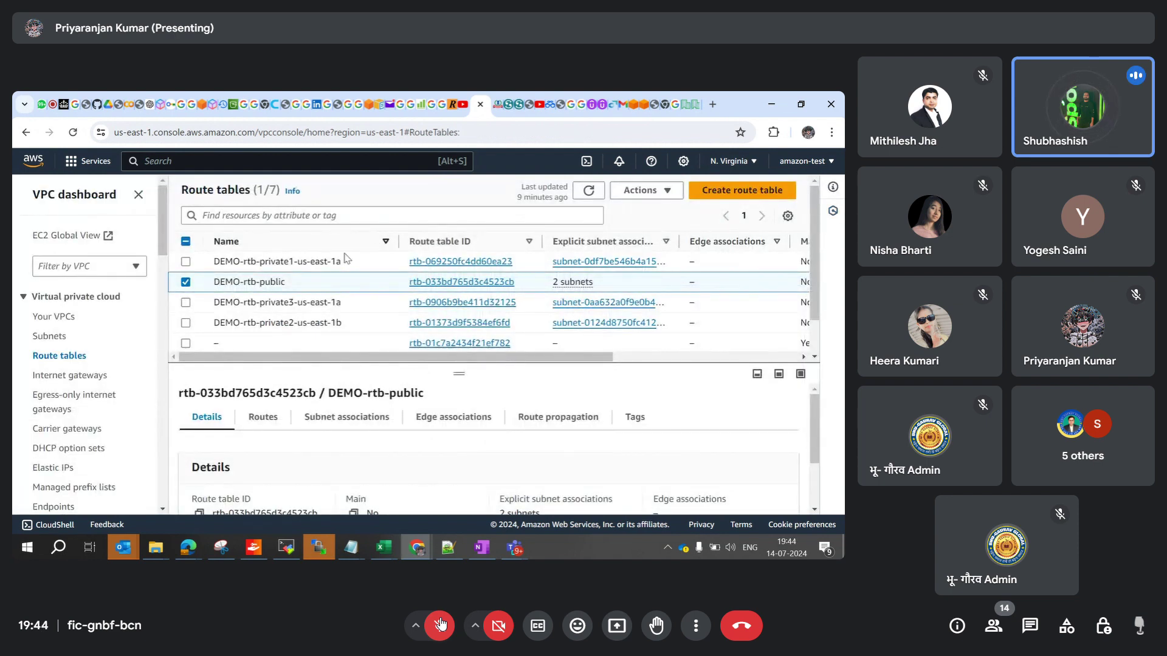
# Select only the DEMO-rtb-private1-us-east-1a route table and examine its routes.
pyautogui.click(185, 283)
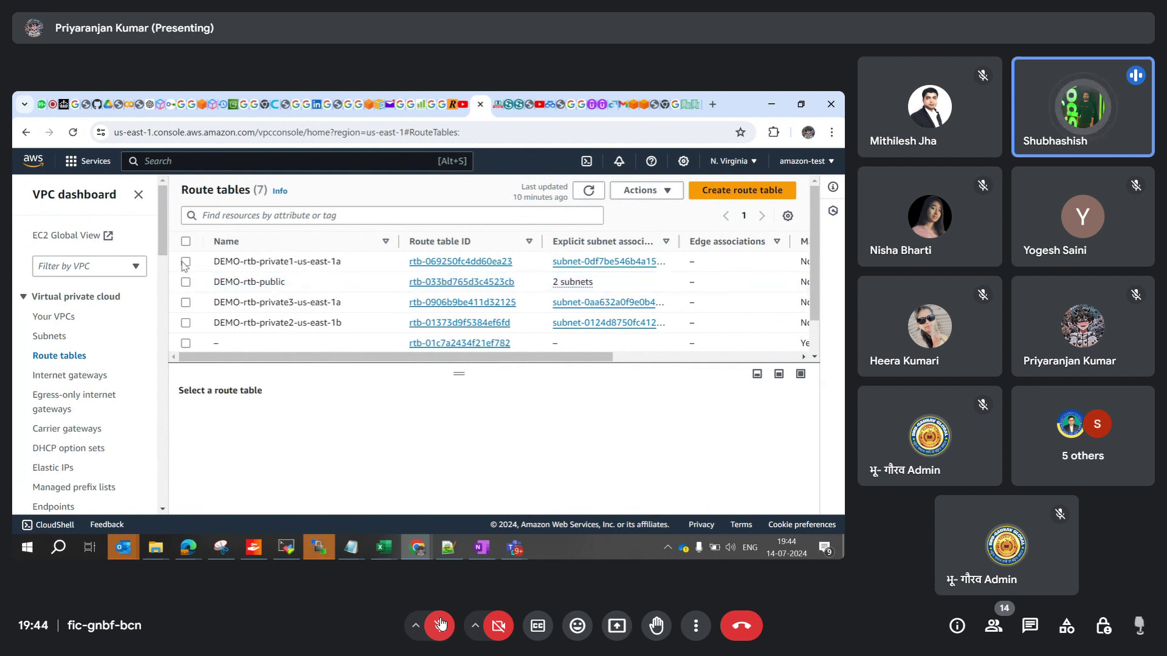
pyautogui.click(185, 262)
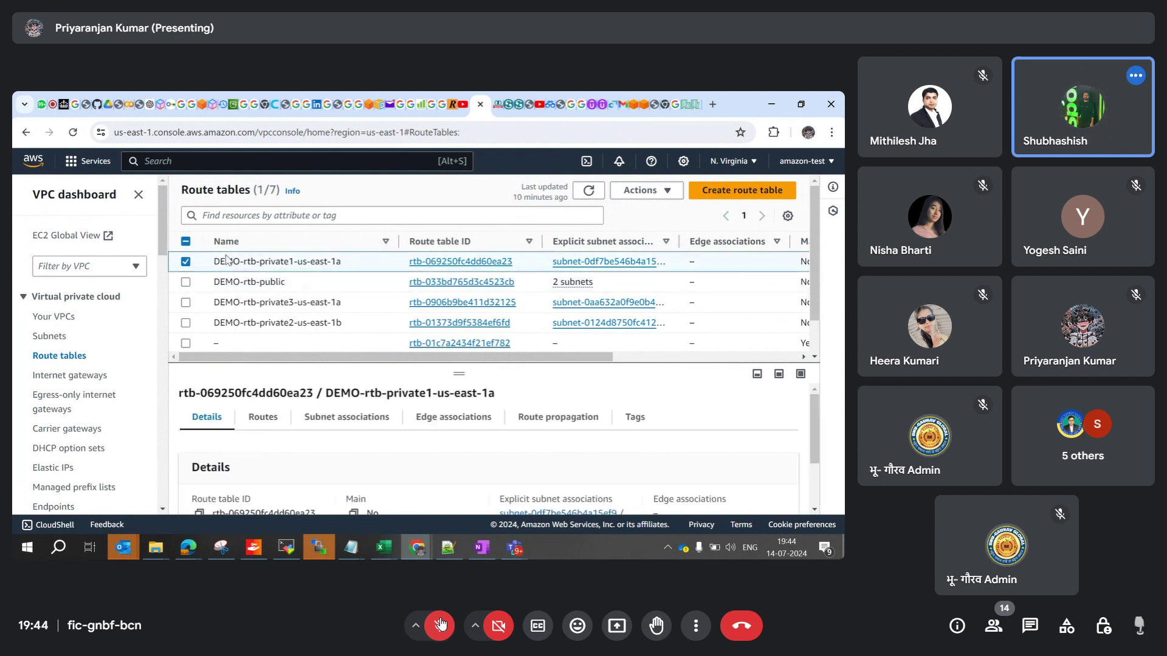
pyautogui.click(263, 419)
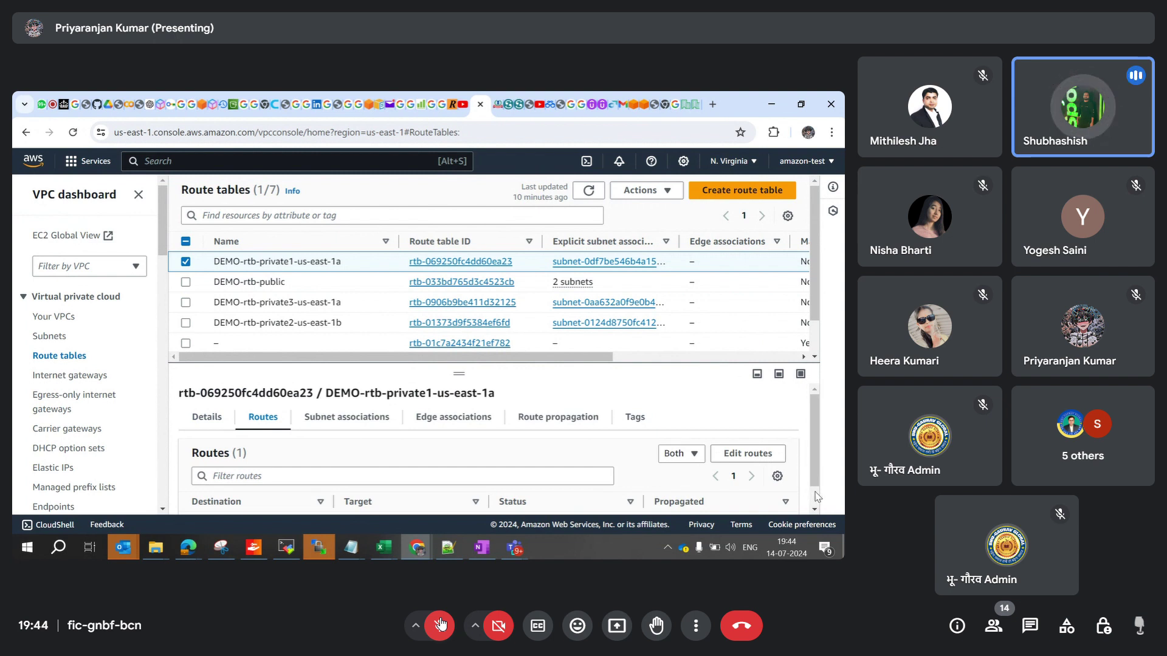
pyautogui.scroll(-1, 816, 497)
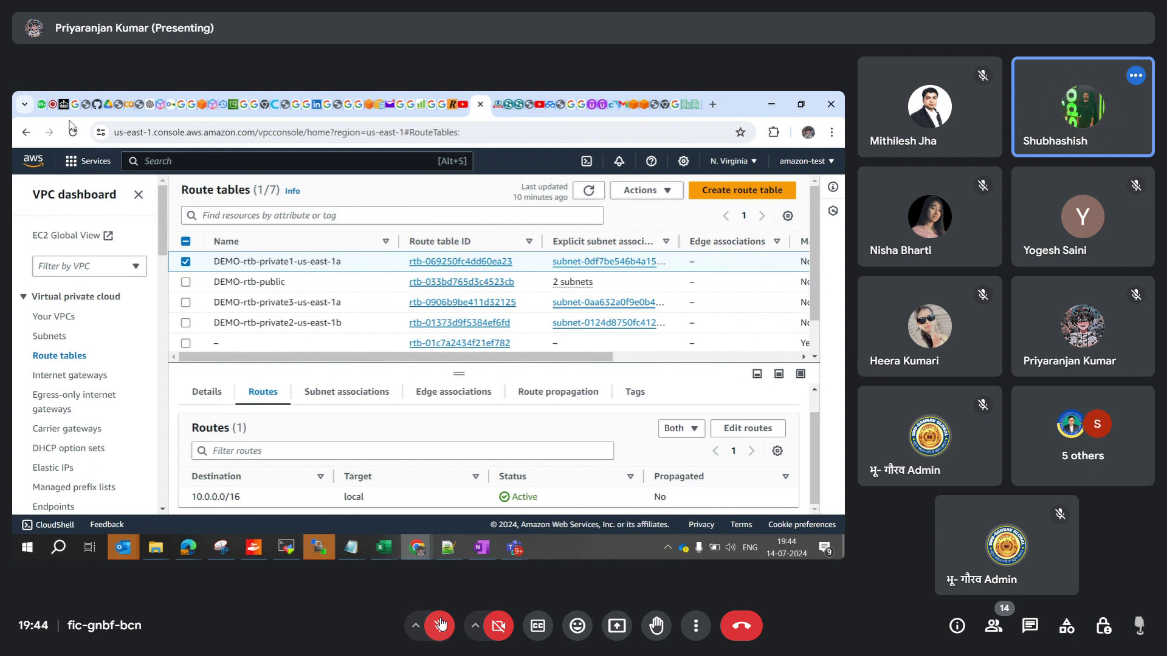
# Switch to the Google Meet call, turn the microphone on, and return to the AWS route tables.
pyautogui.click(52, 107)
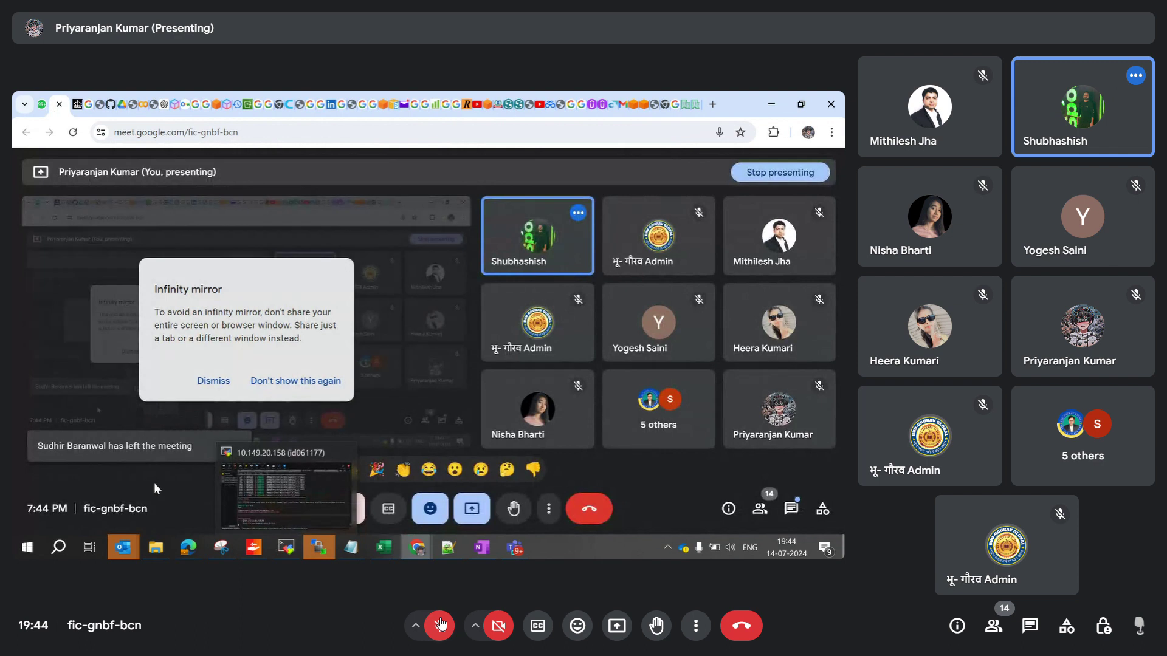
pyautogui.click(291, 510)
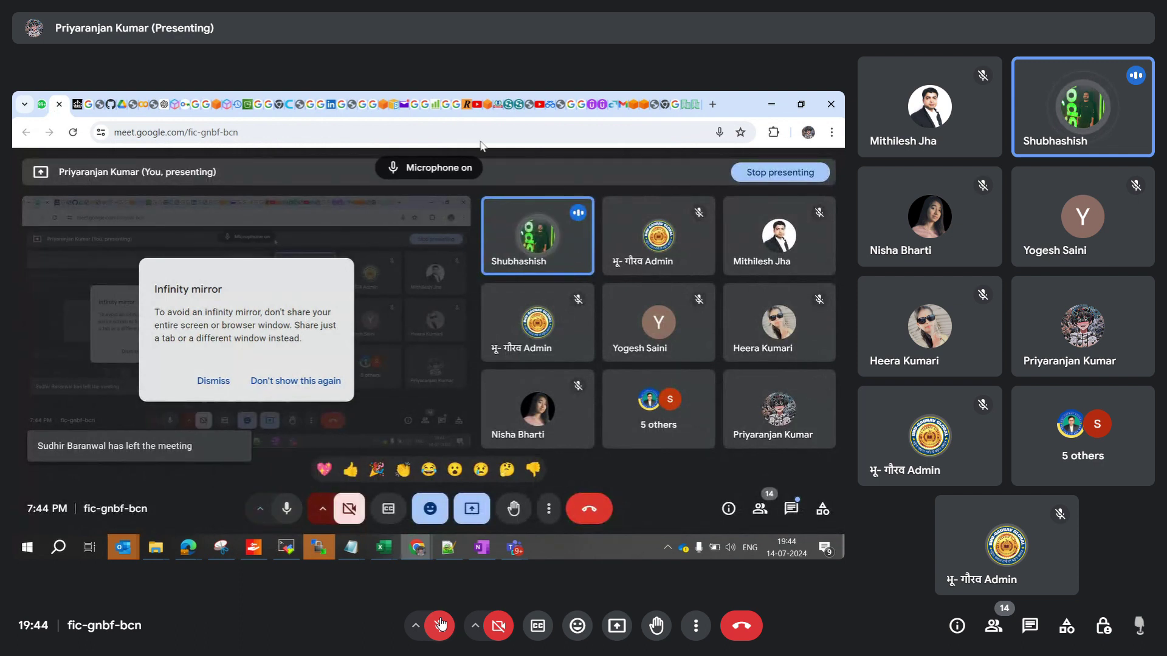
pyautogui.click(489, 106)
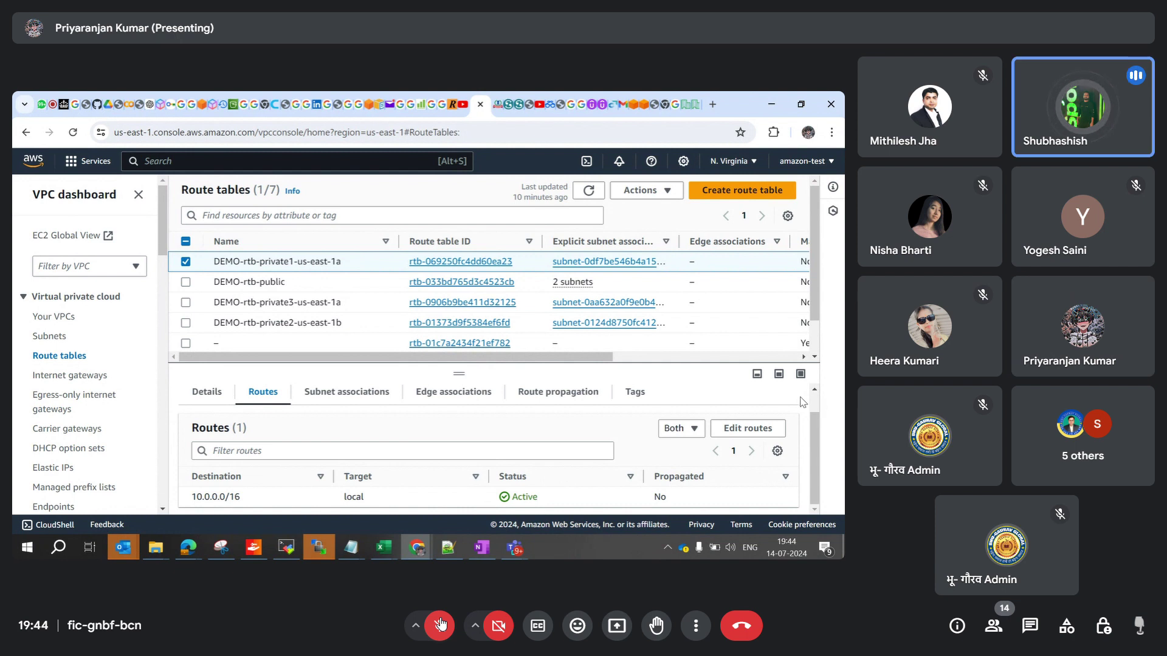
# Examine the routes of DEMO-rtb-private3-us-east-1a in place of the private1 table, and clear the selection.
pyautogui.click(186, 262)
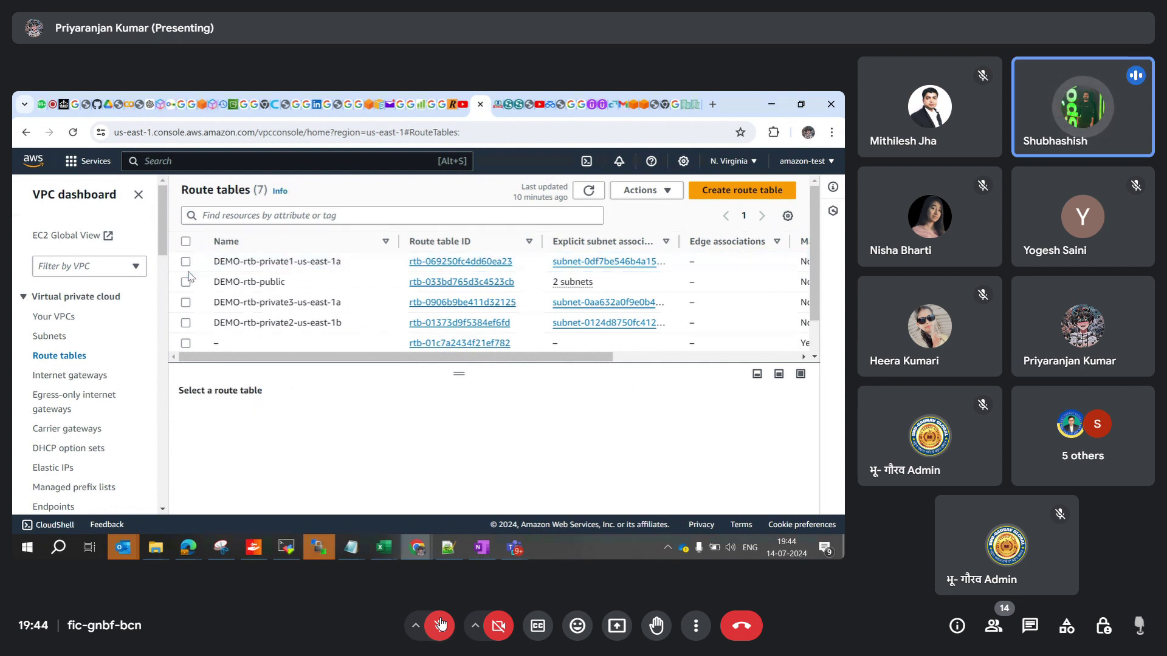
pyautogui.click(186, 302)
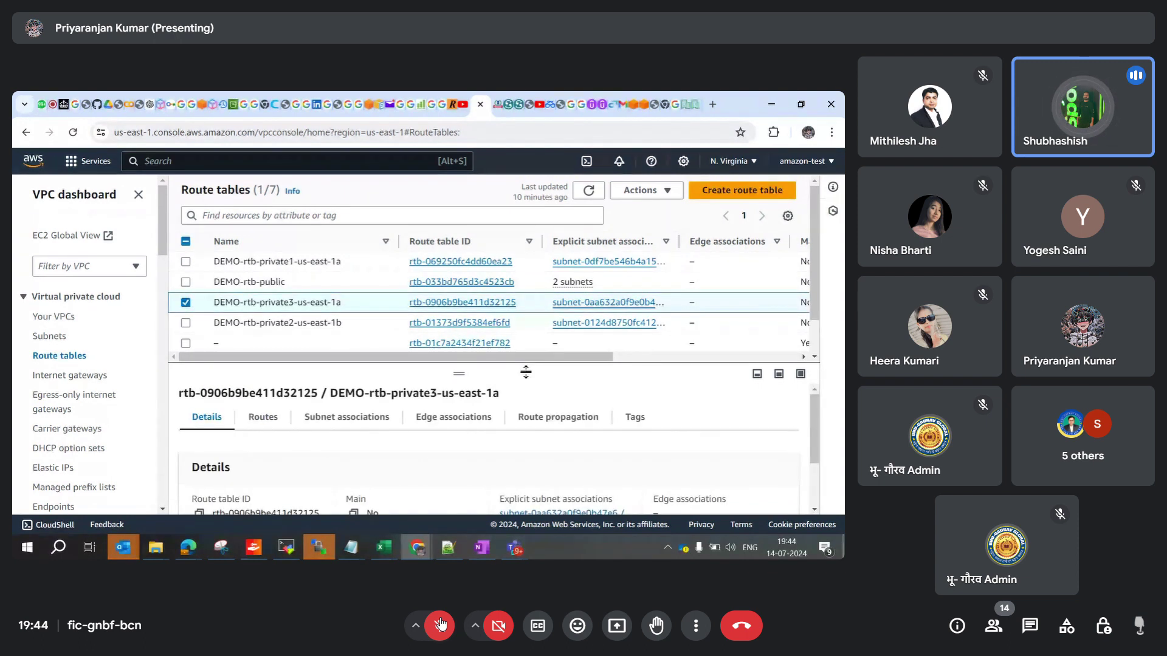
pyautogui.click(262, 420)
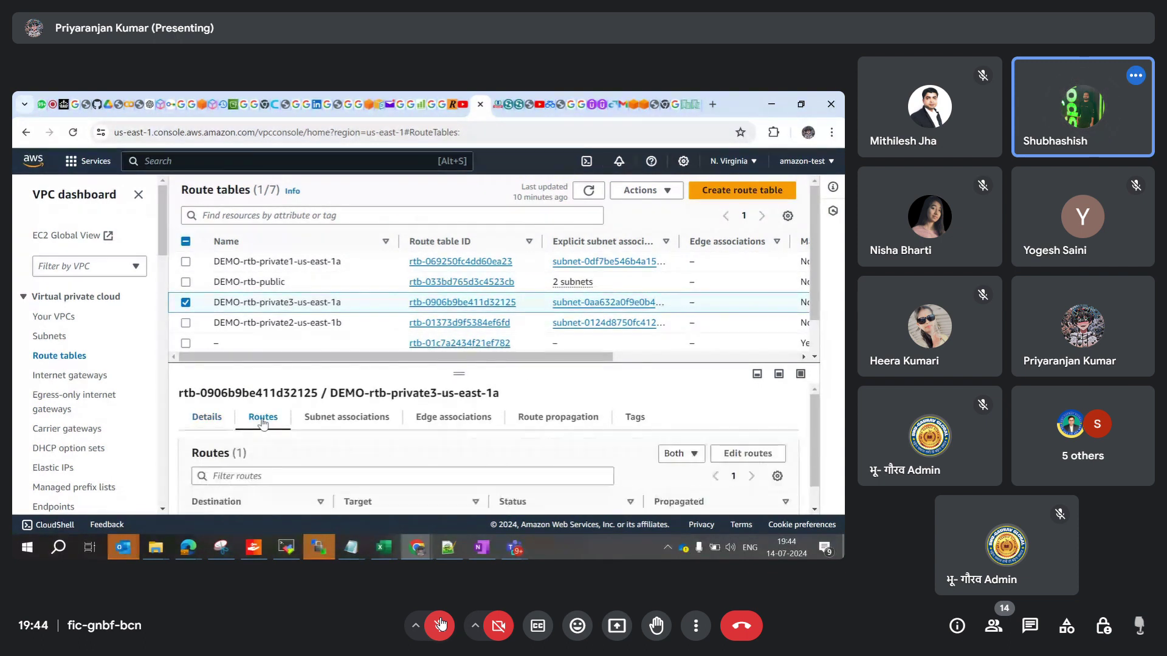
pyautogui.click(815, 509)
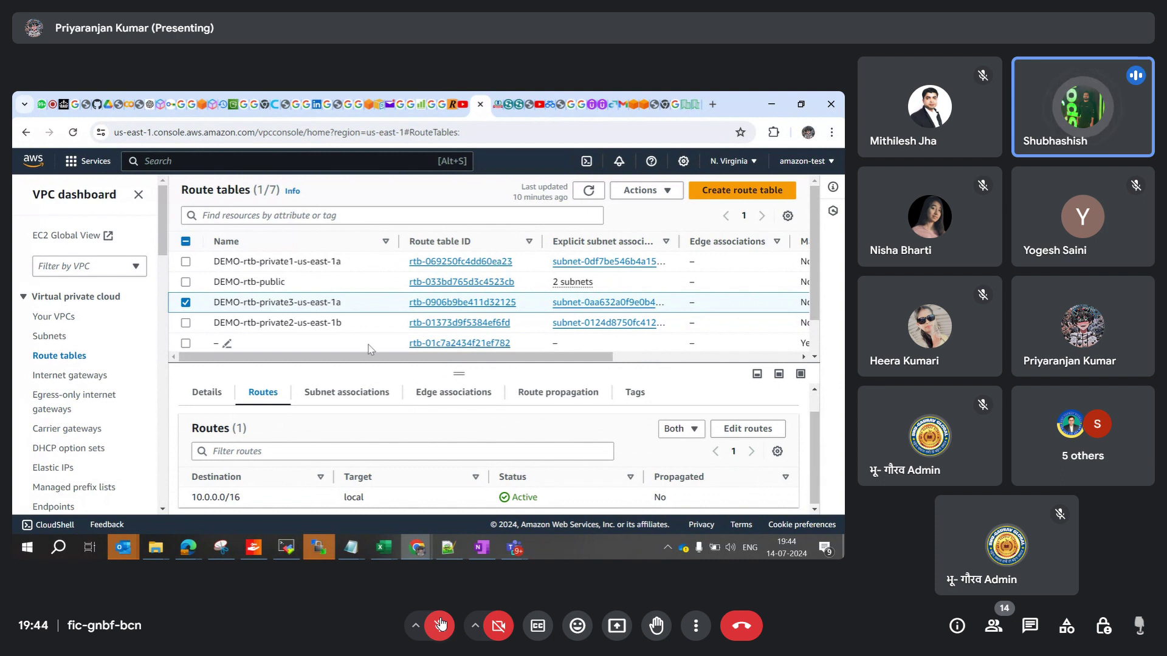
pyautogui.click(186, 303)
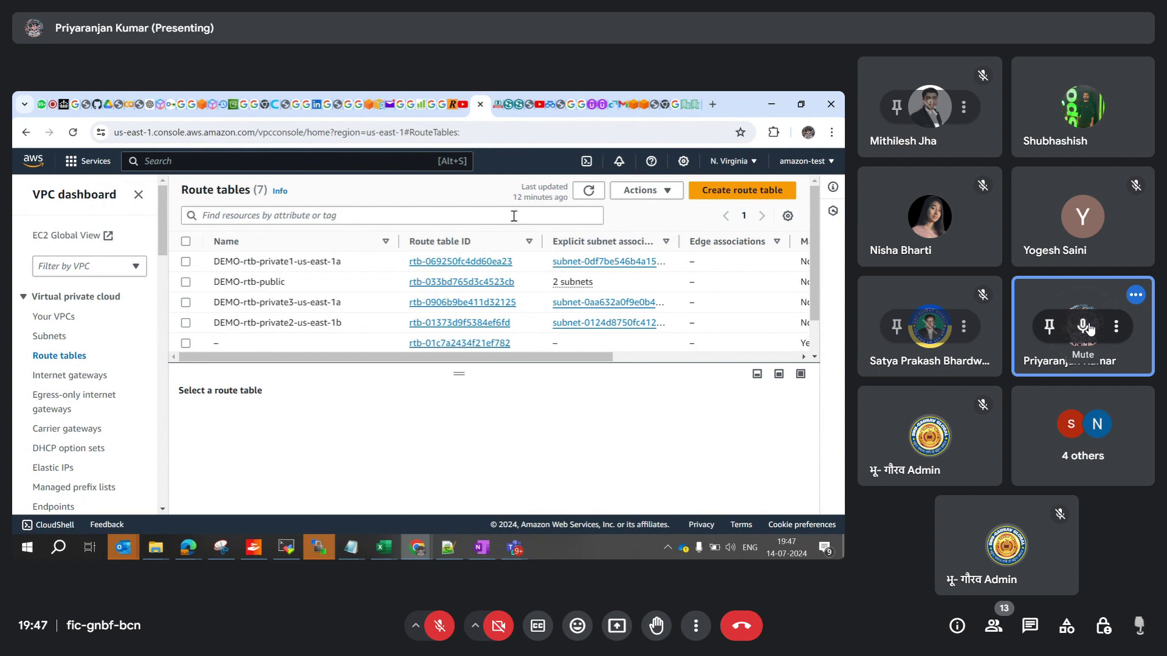
# Mute the presenter for everyone in the Google Meet call and turn on your own microphone.
pyautogui.click(1078, 327)
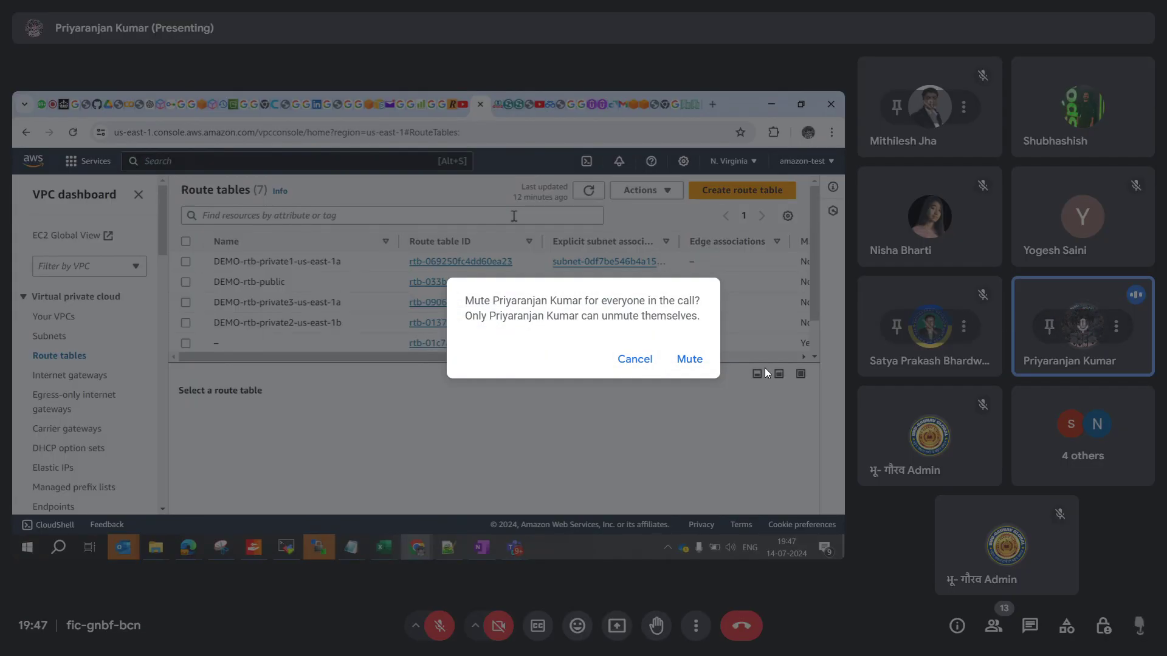
pyautogui.click(699, 362)
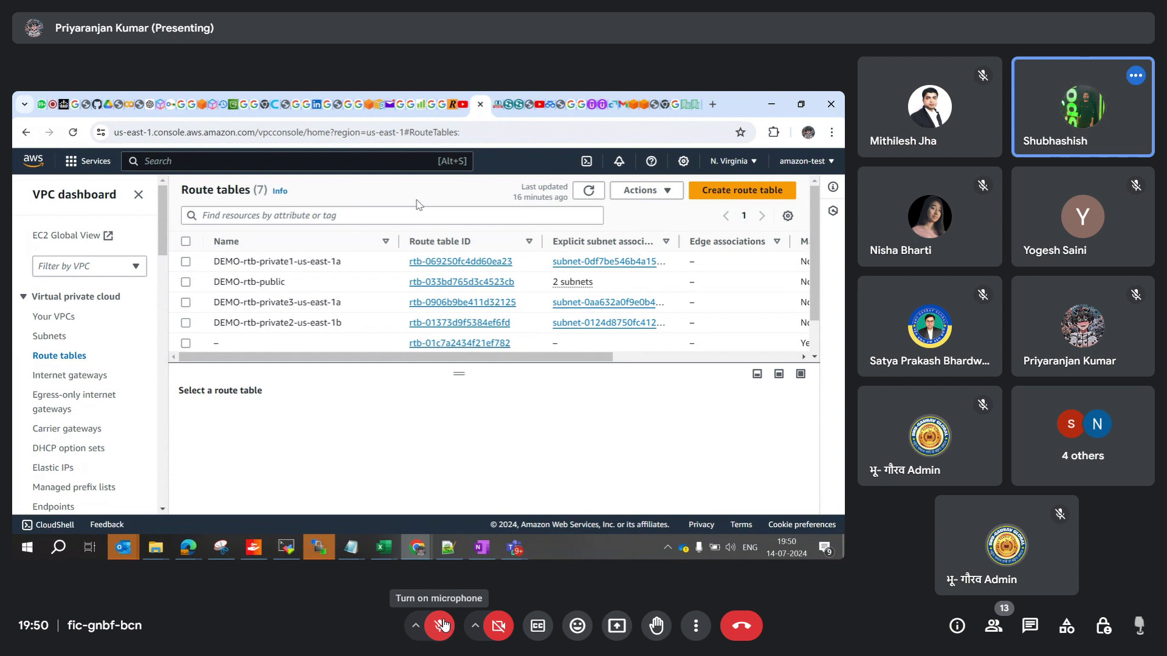
pyautogui.click(440, 625)
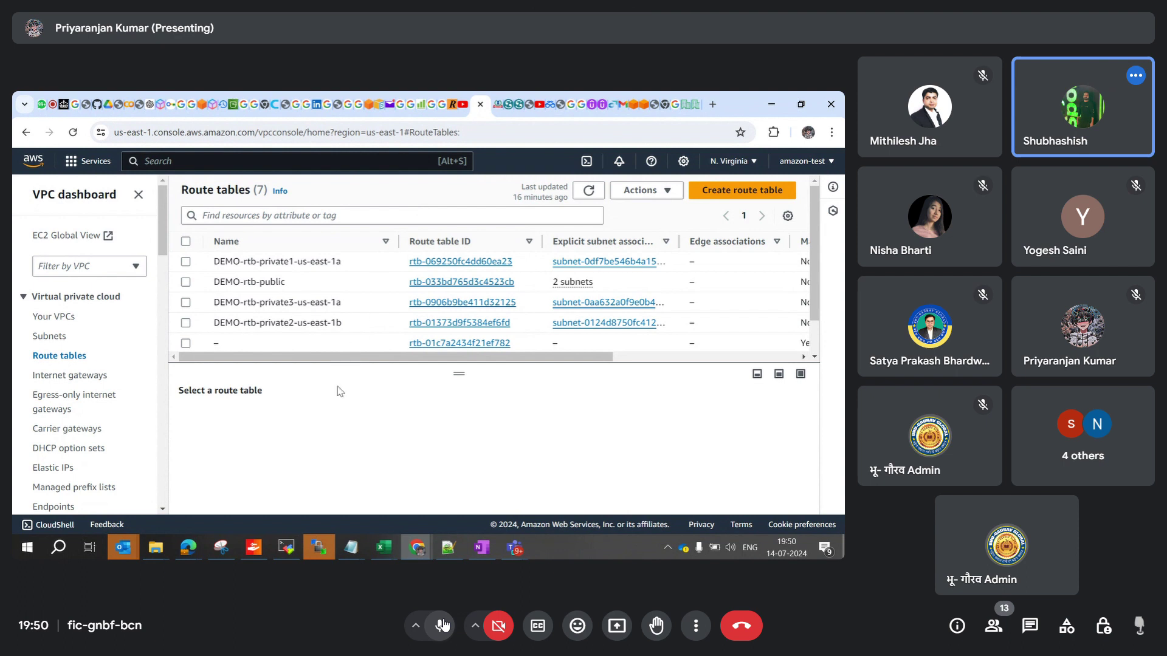
# View the Elastic IPs, DHCP option sets and Carrier gateways pages, and look over the remaining VPC resource categories.
pyautogui.click(55, 472)
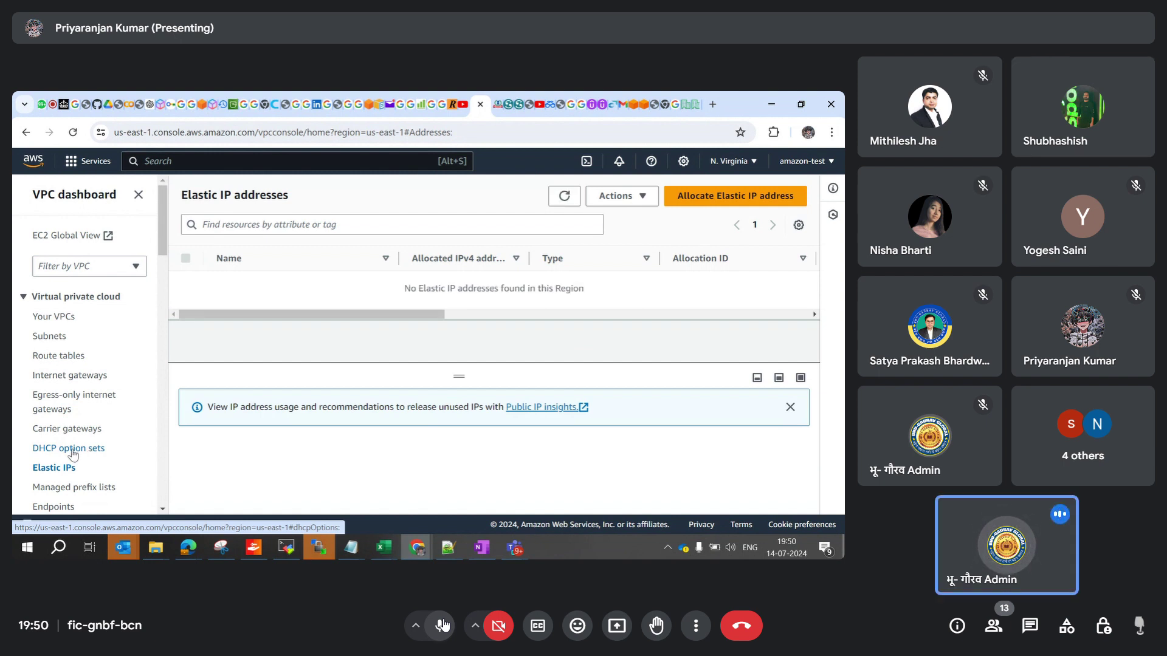
pyautogui.click(73, 451)
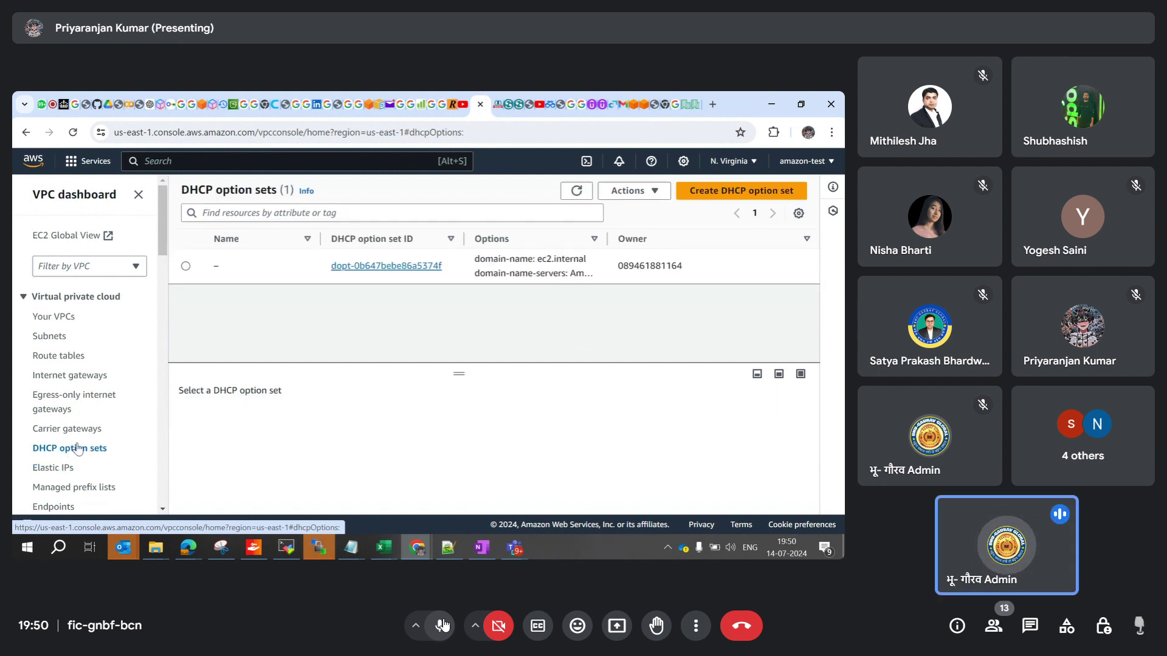
pyautogui.click(59, 433)
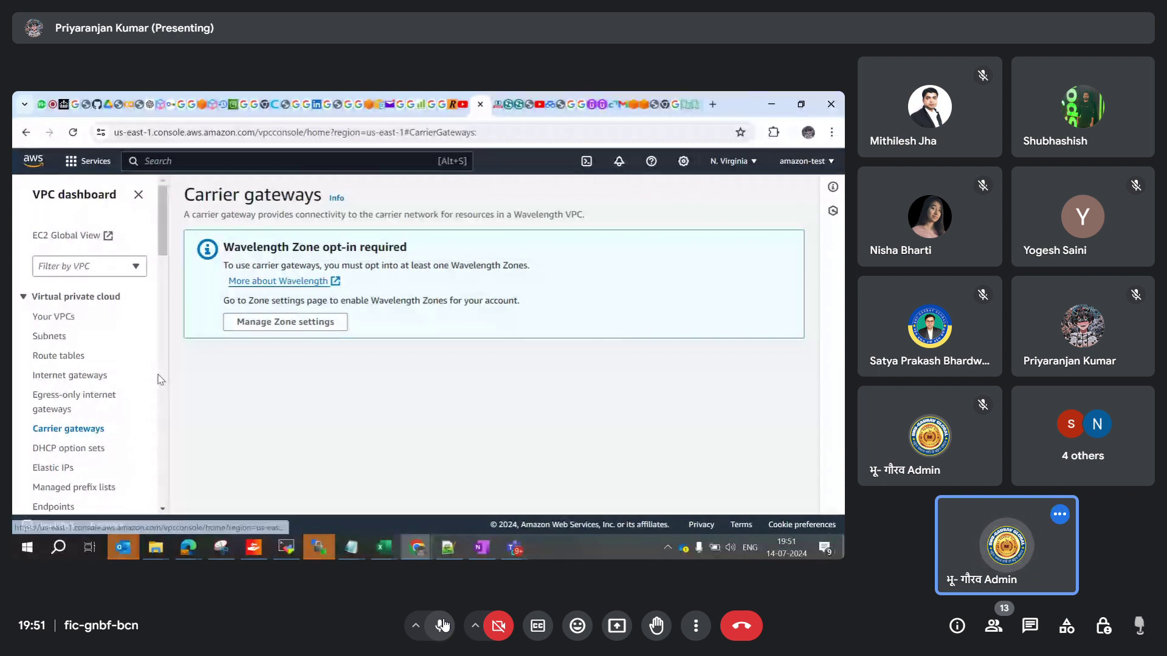
pyautogui.scroll(-5, 155, 364)
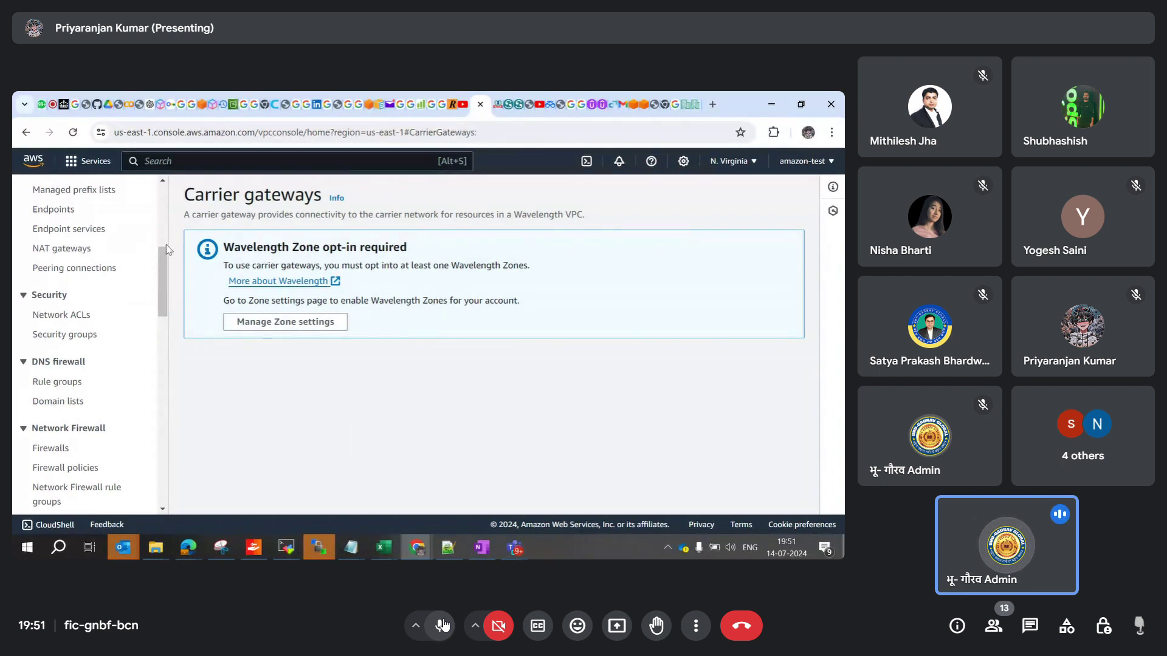
pyautogui.scroll(5, 161, 234)
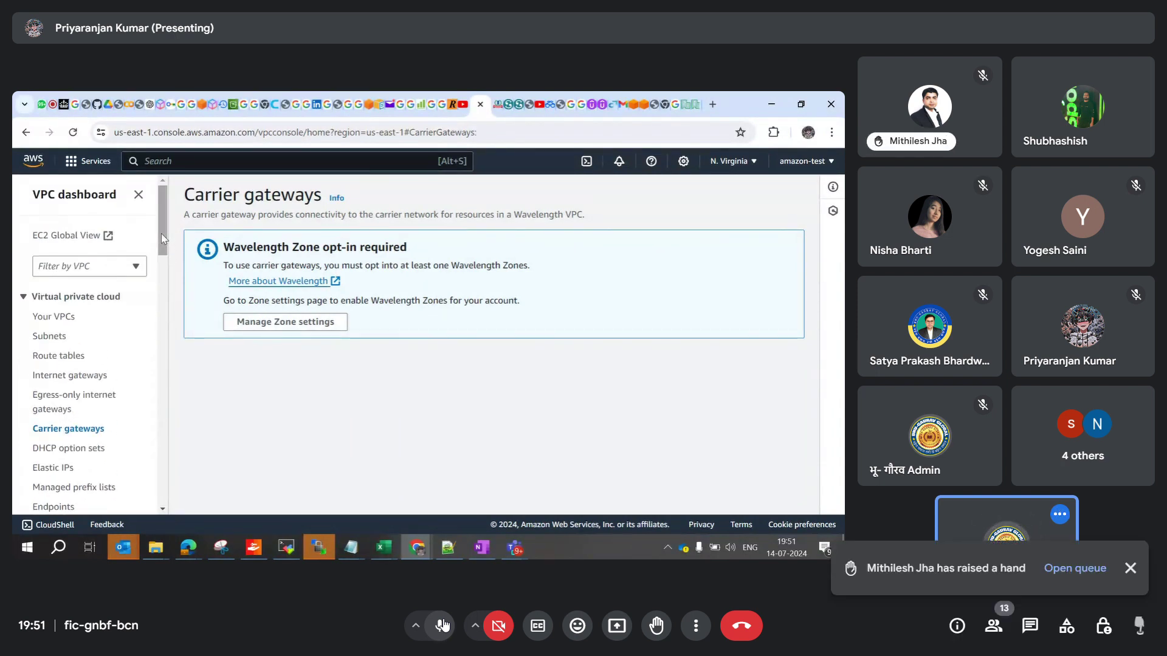
pyautogui.scroll(-5, 159, 276)
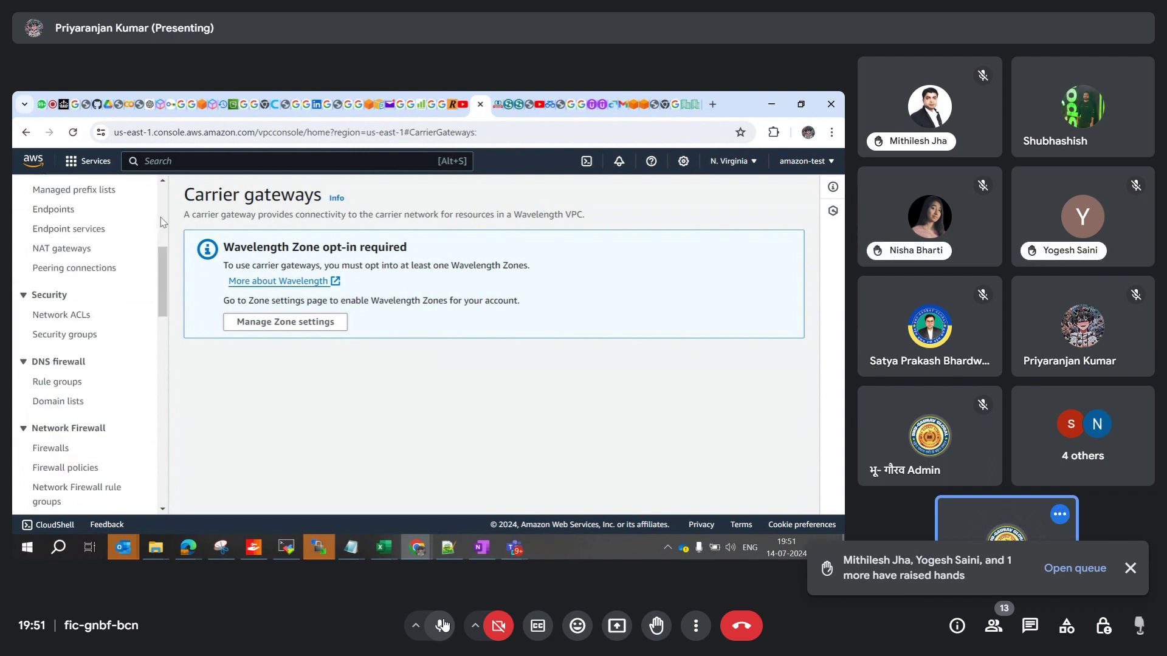
# Check the Google Meet call, return to the VPC console, and view the NAT gateways.
pyautogui.click(54, 104)
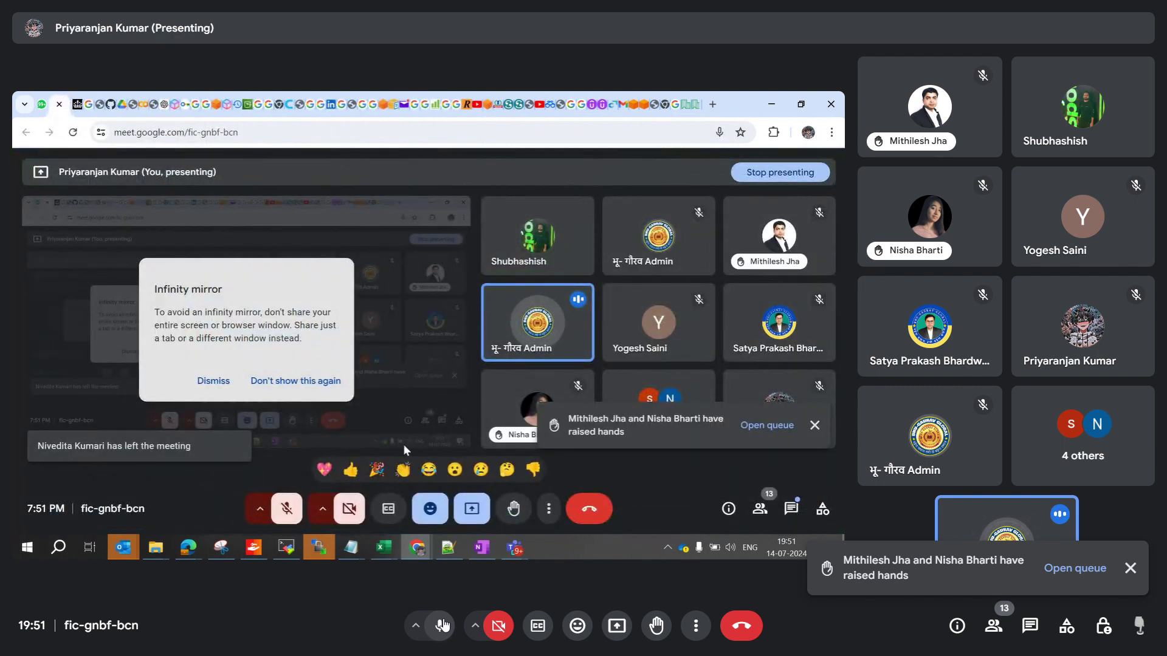
pyautogui.click(488, 107)
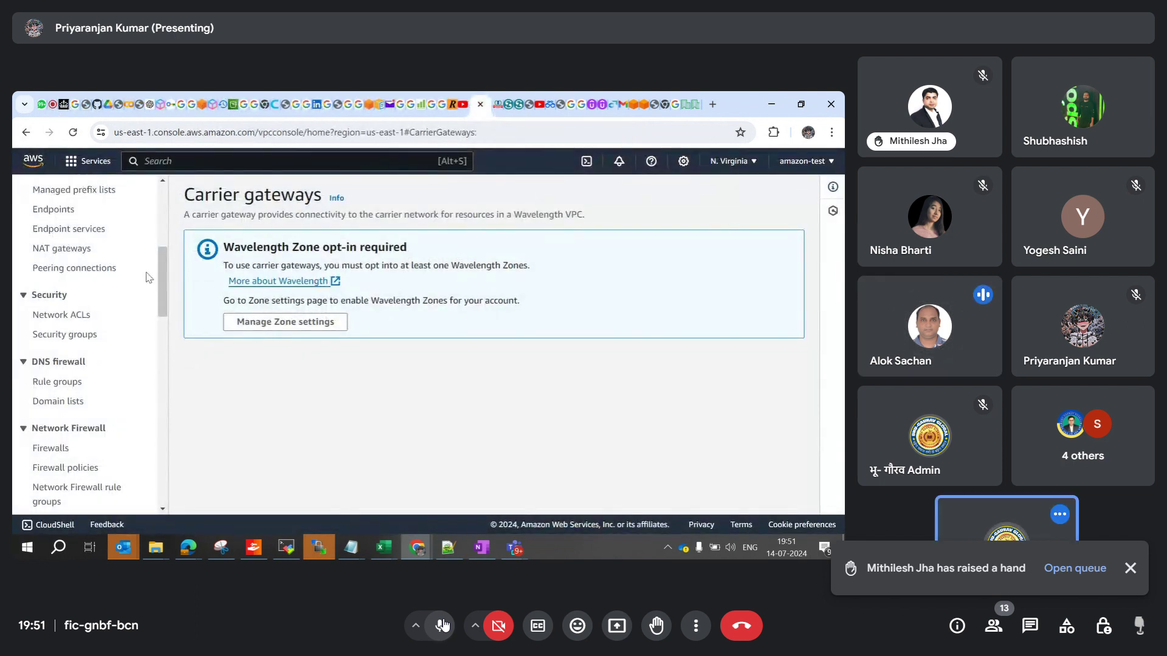
pyautogui.click(78, 249)
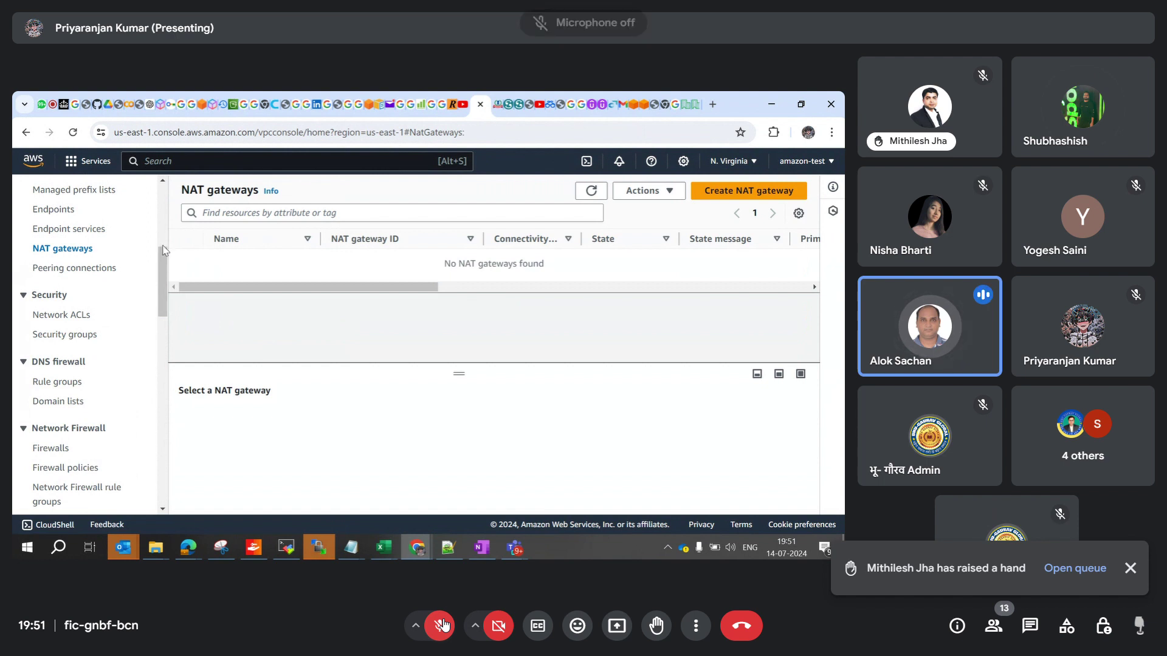
# Check the Google Meet call from the presenter's browser, dismiss the infinity mirror warning, and open the presenting options.
pyautogui.click(52, 104)
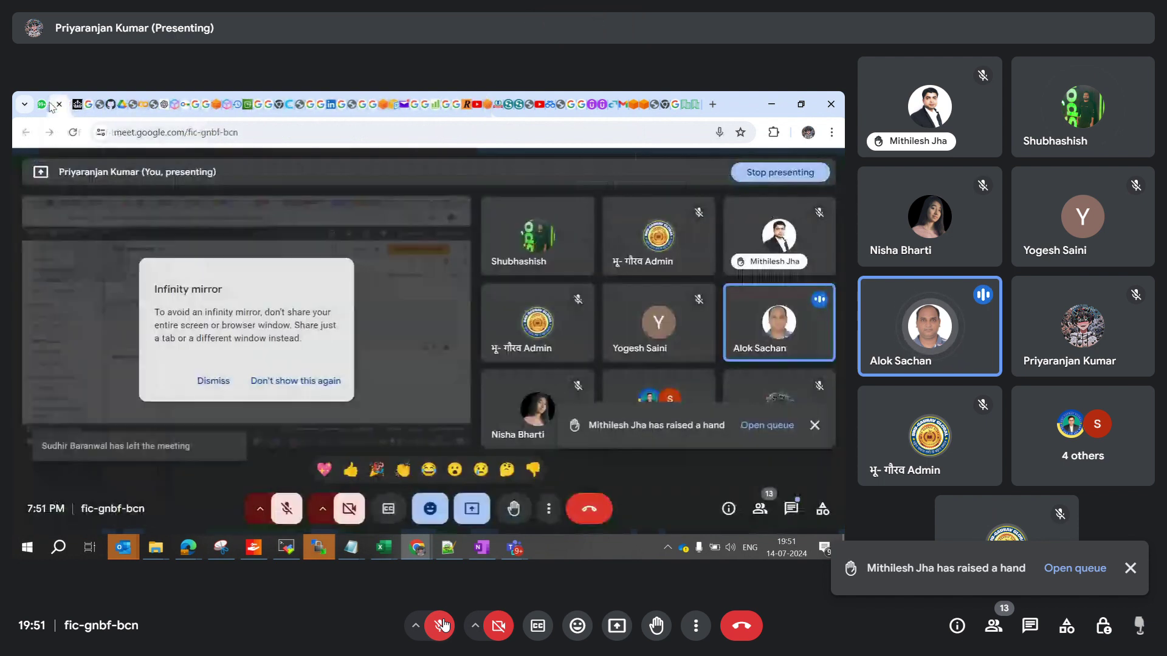
pyautogui.moveTo(780, 323)
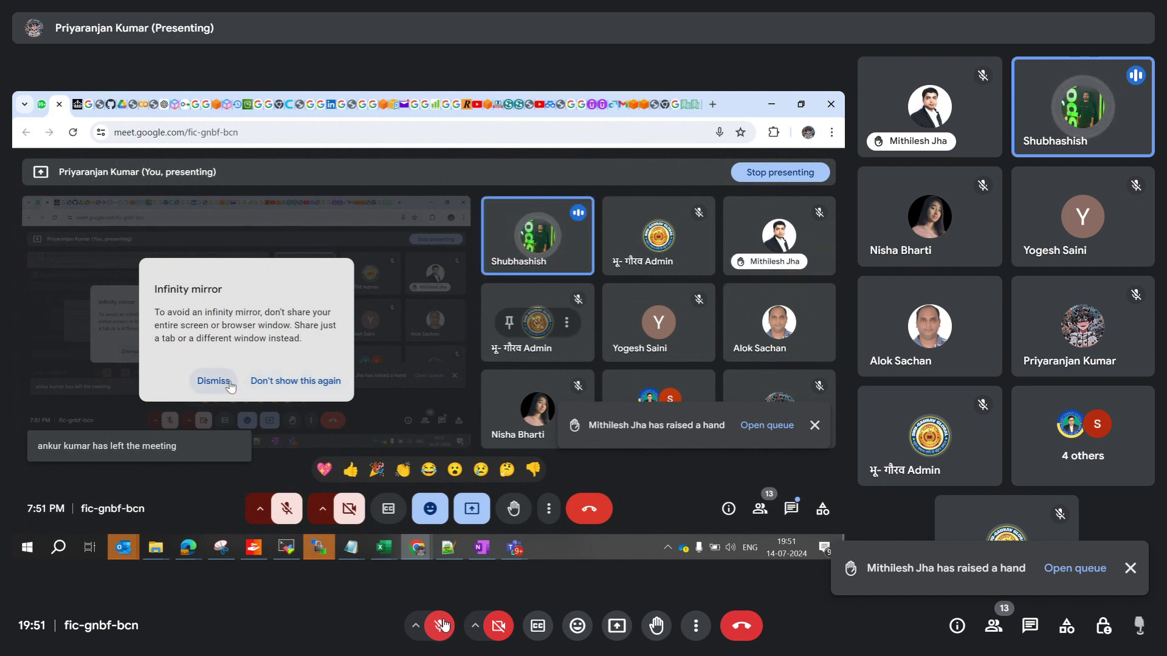
pyautogui.click(264, 389)
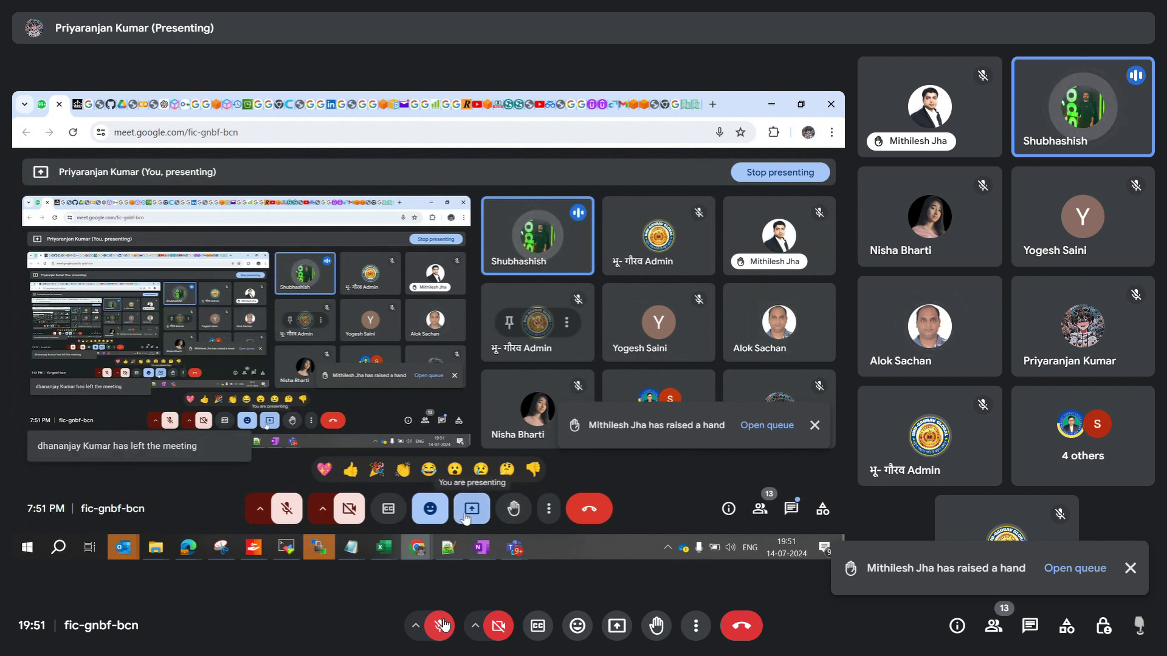
pyautogui.click(466, 518)
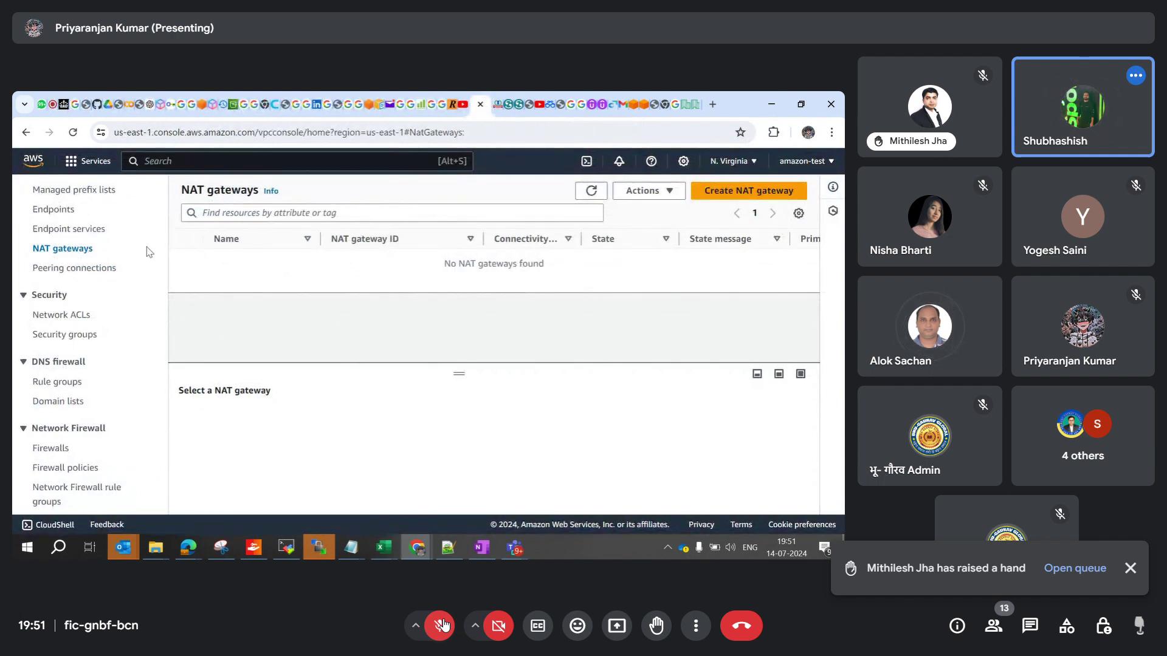
# Turn your own microphone on and off again, and lower the first raised hand in the call's participant list.
pyautogui.click(442, 624)
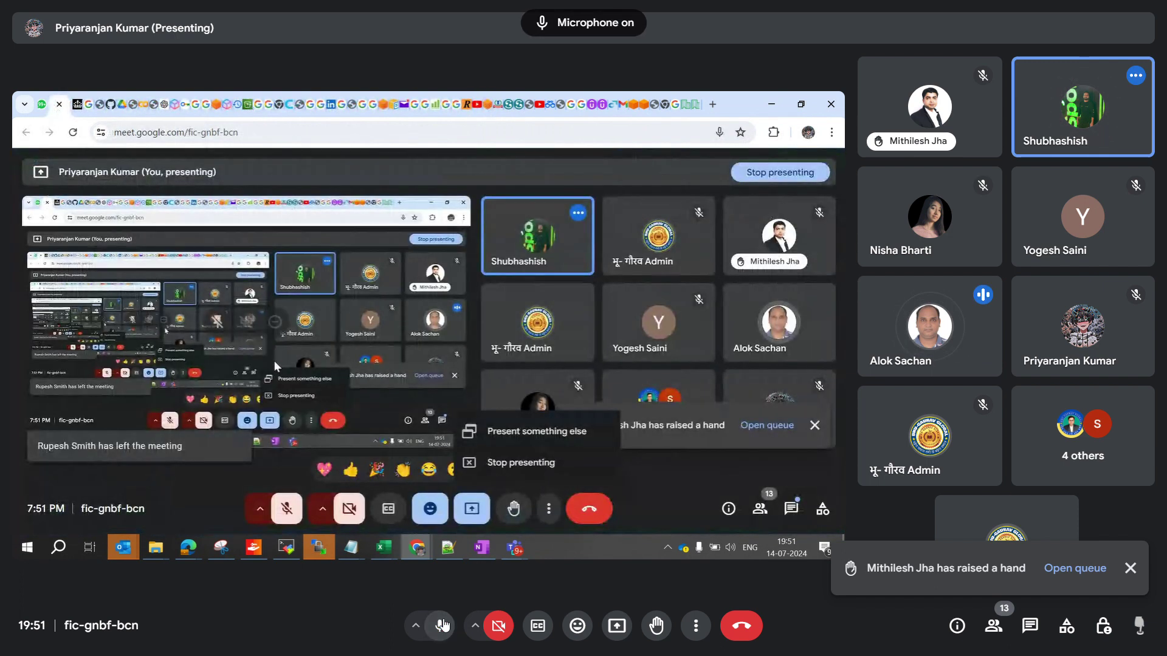
pyautogui.click(442, 625)
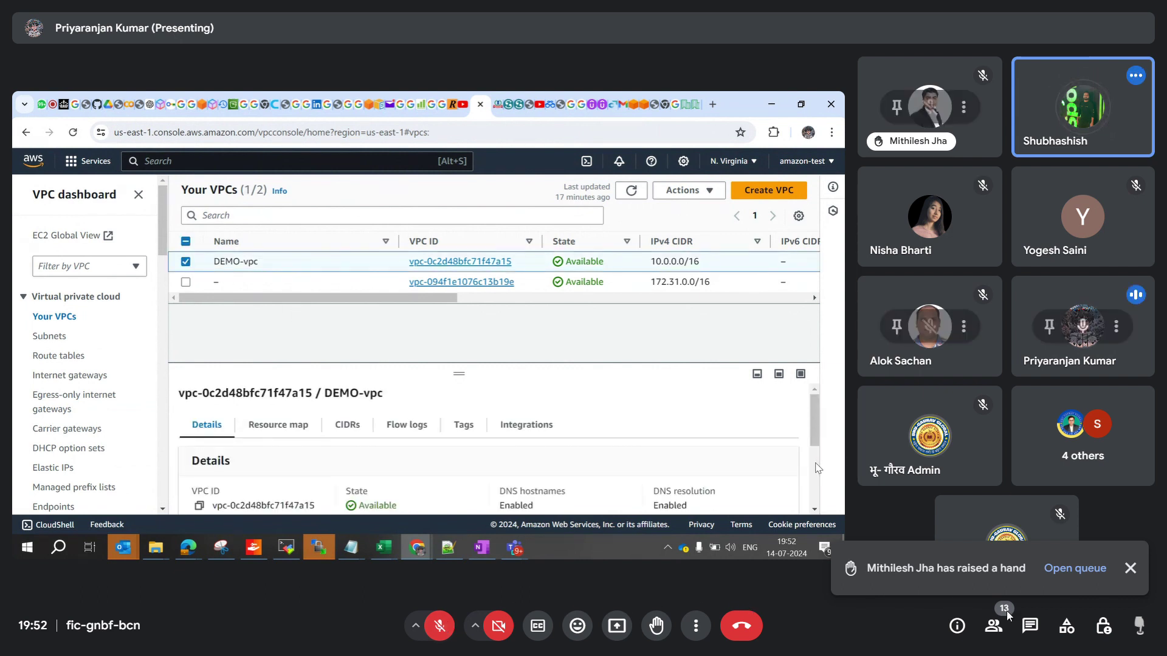
pyautogui.click(993, 627)
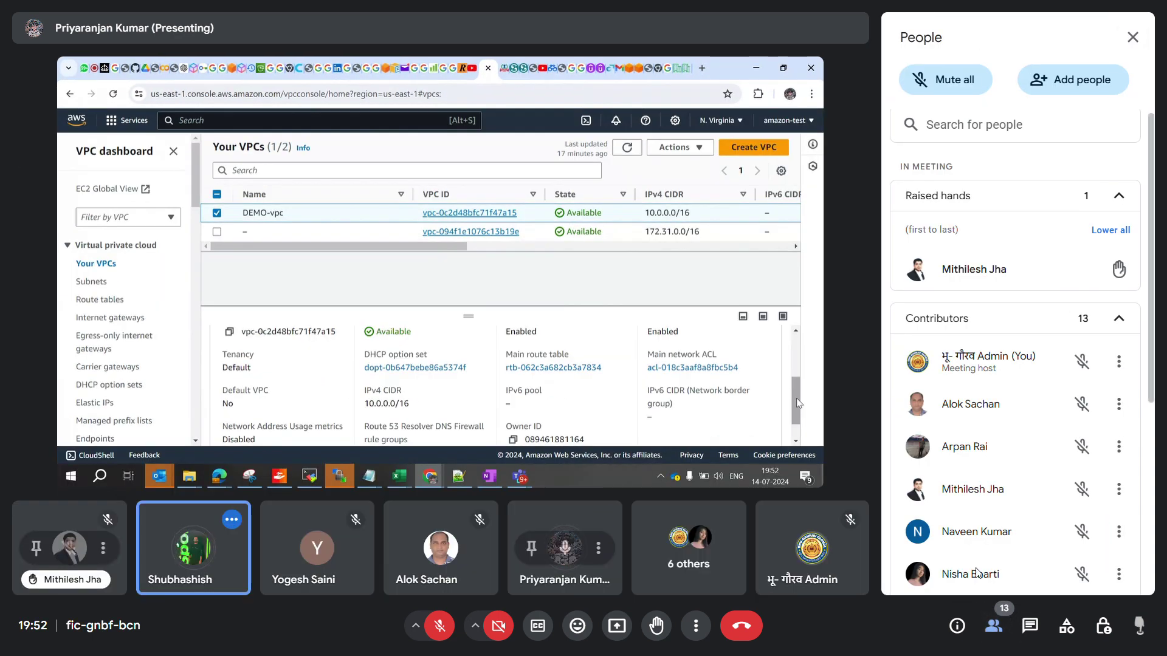
pyautogui.scroll(-2, 971, 524)
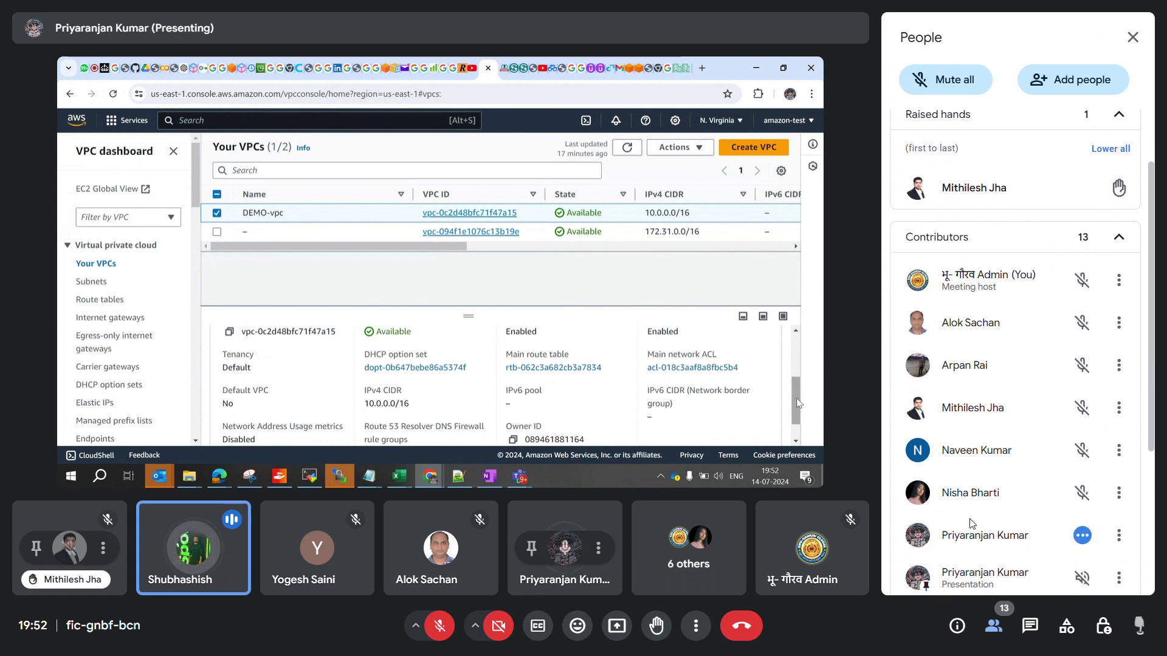
pyautogui.scroll(-1, 970, 519)
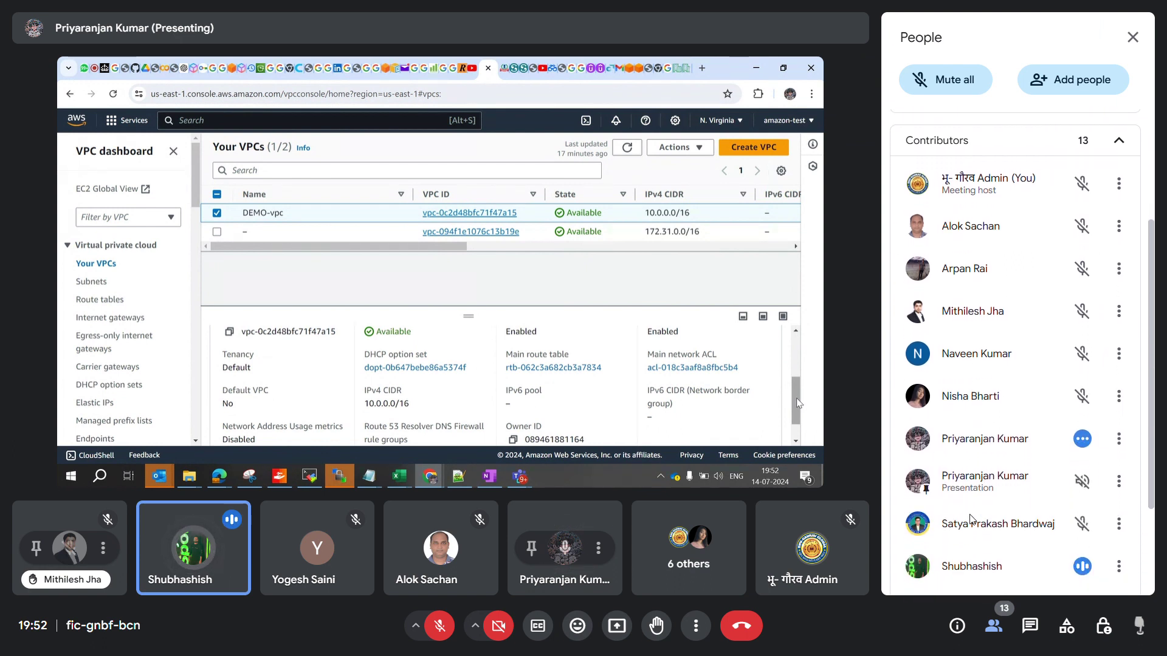
pyautogui.scroll(-2, 969, 519)
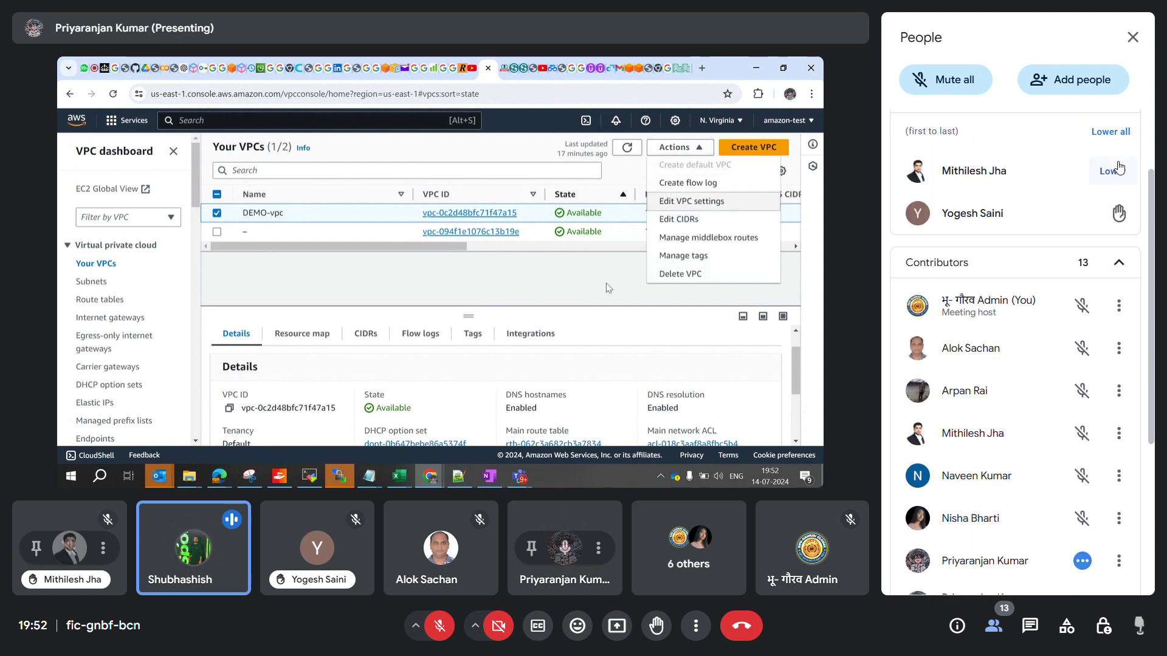
pyautogui.click(1112, 171)
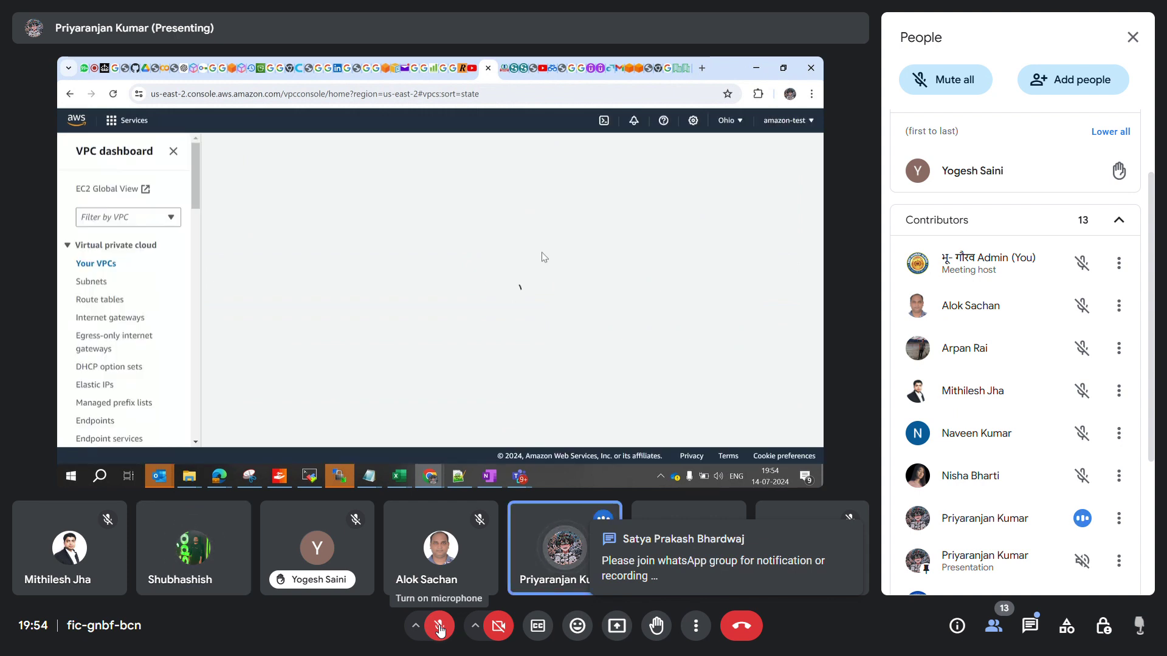
# Unmute yourself briefly, mute the presenter for everyone in the call, and close the participant list.
pyautogui.click(440, 627)
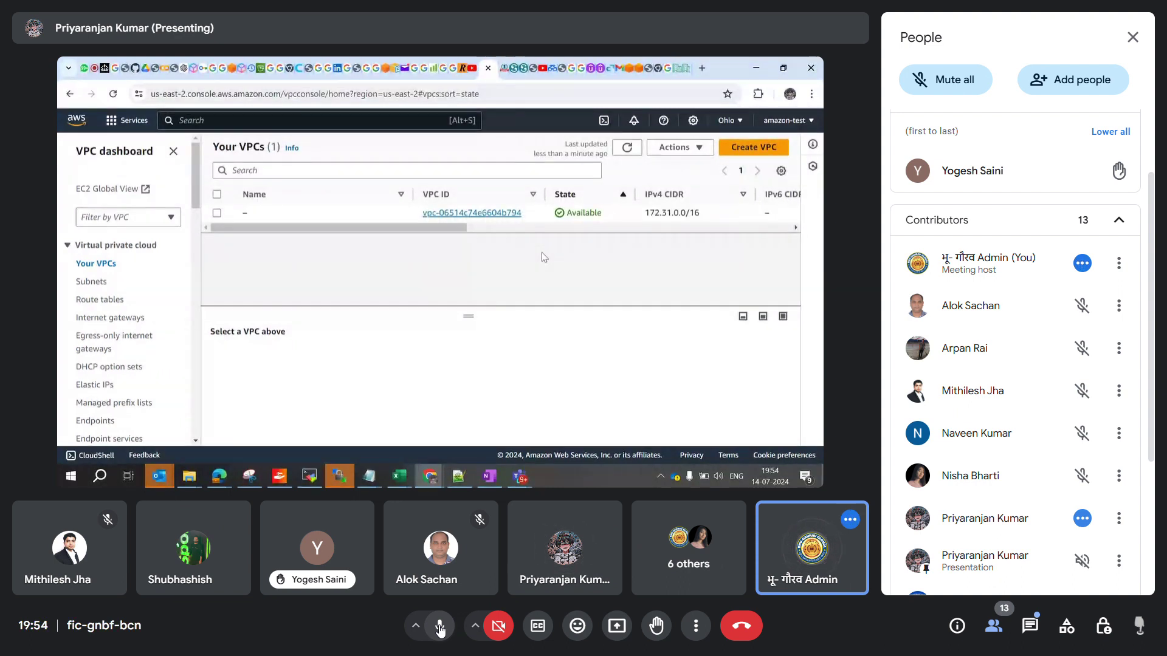
pyautogui.click(440, 627)
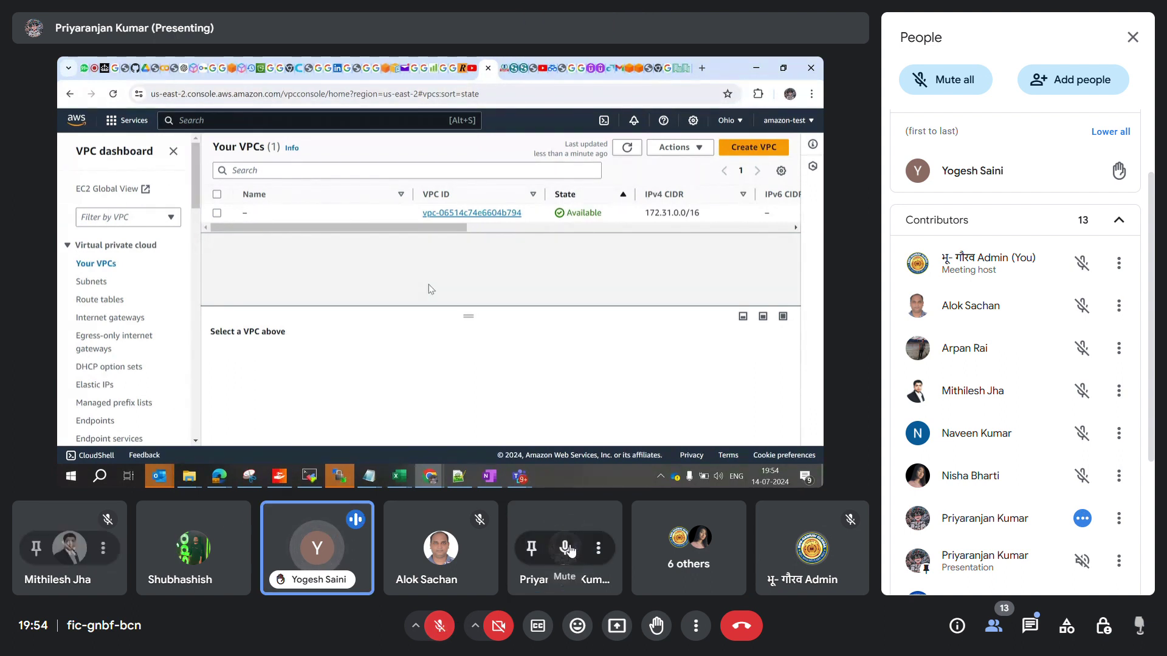
pyautogui.click(565, 548)
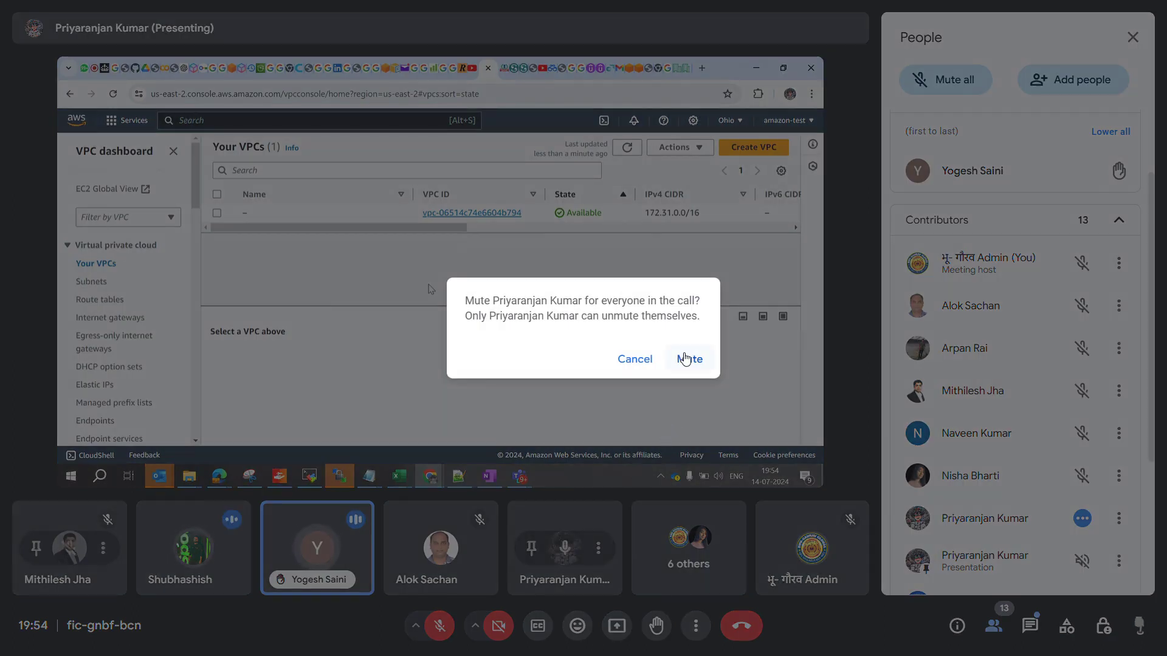
pyautogui.click(685, 359)
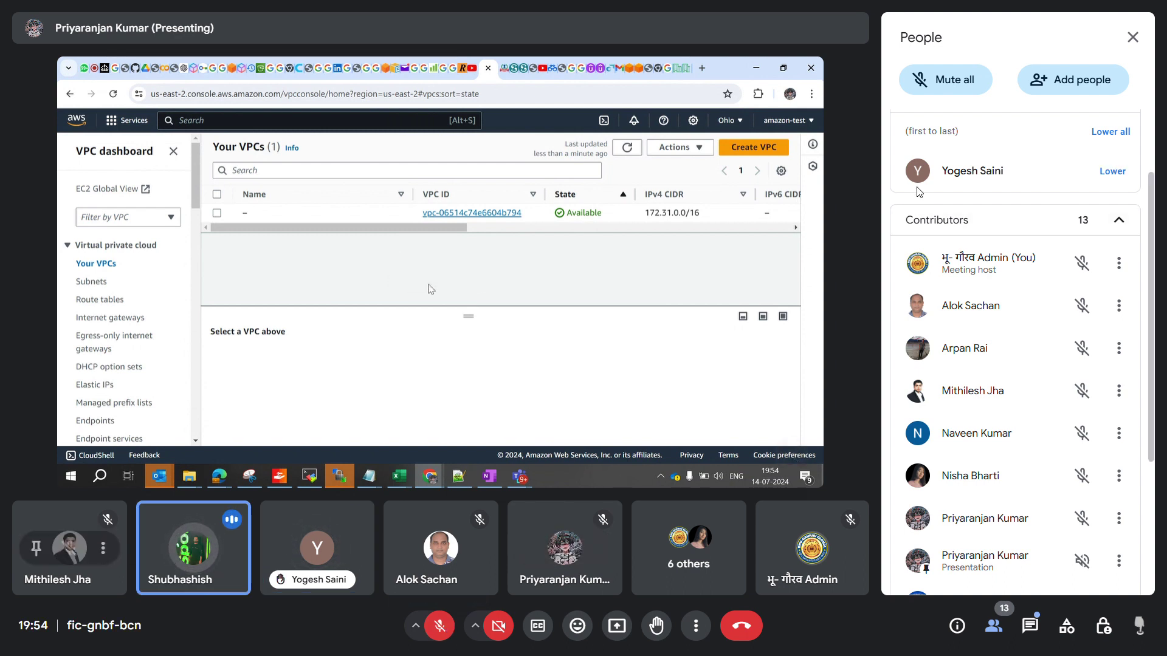
pyautogui.click(1132, 36)
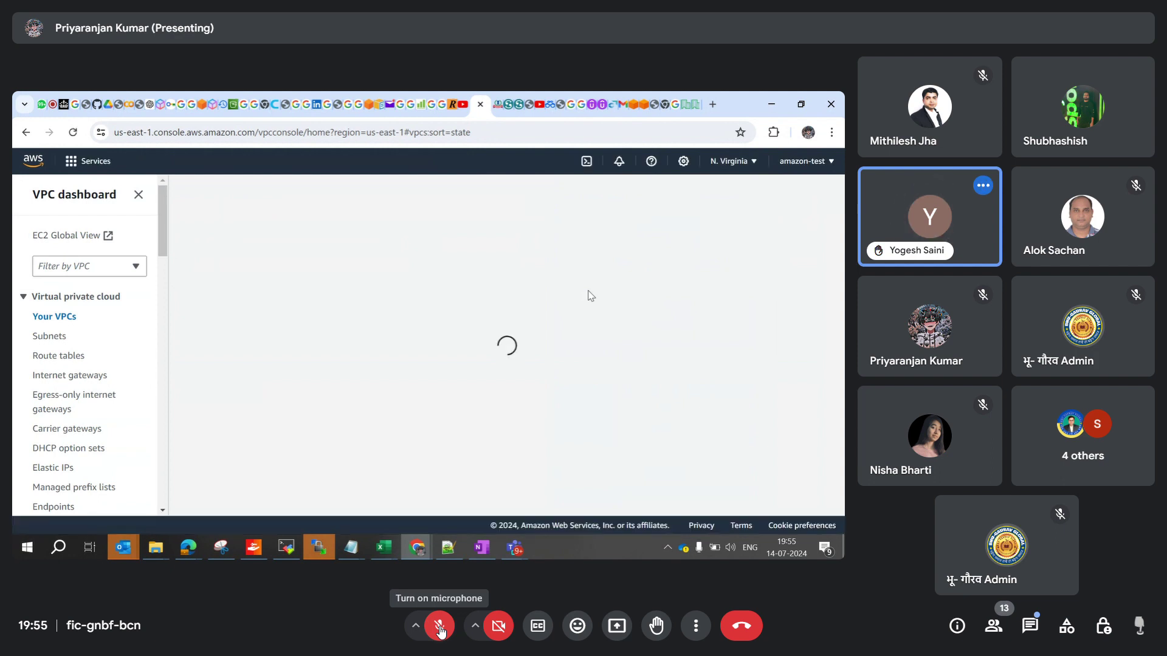
# Turn on your own microphone while the Your VPCs page is presented, and mute it again.
pyautogui.click(438, 626)
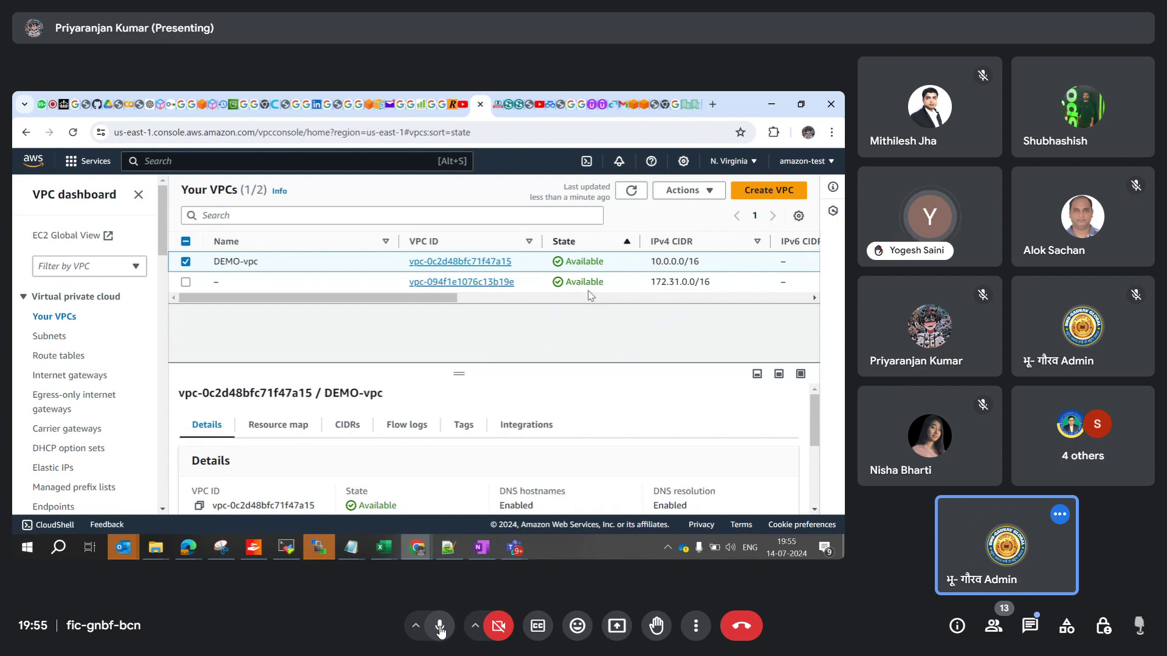
pyautogui.click(438, 626)
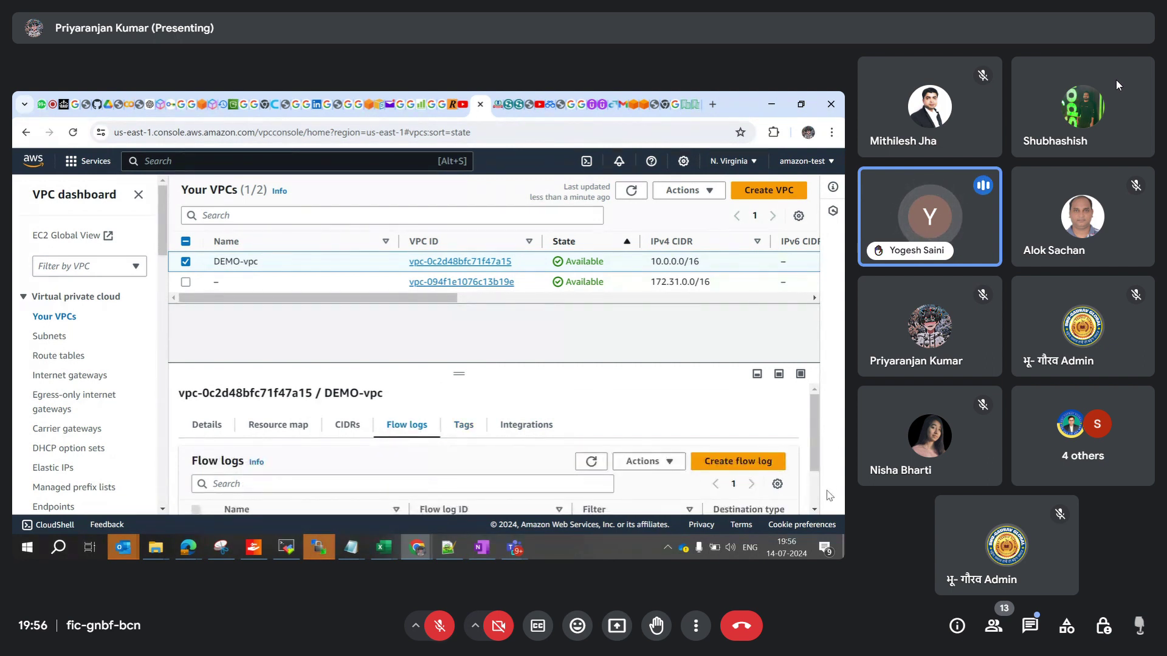
# Review the flow logs and IPv4 CIDRs of DEMO-vpc.
pyautogui.scroll(-2, 820, 492)
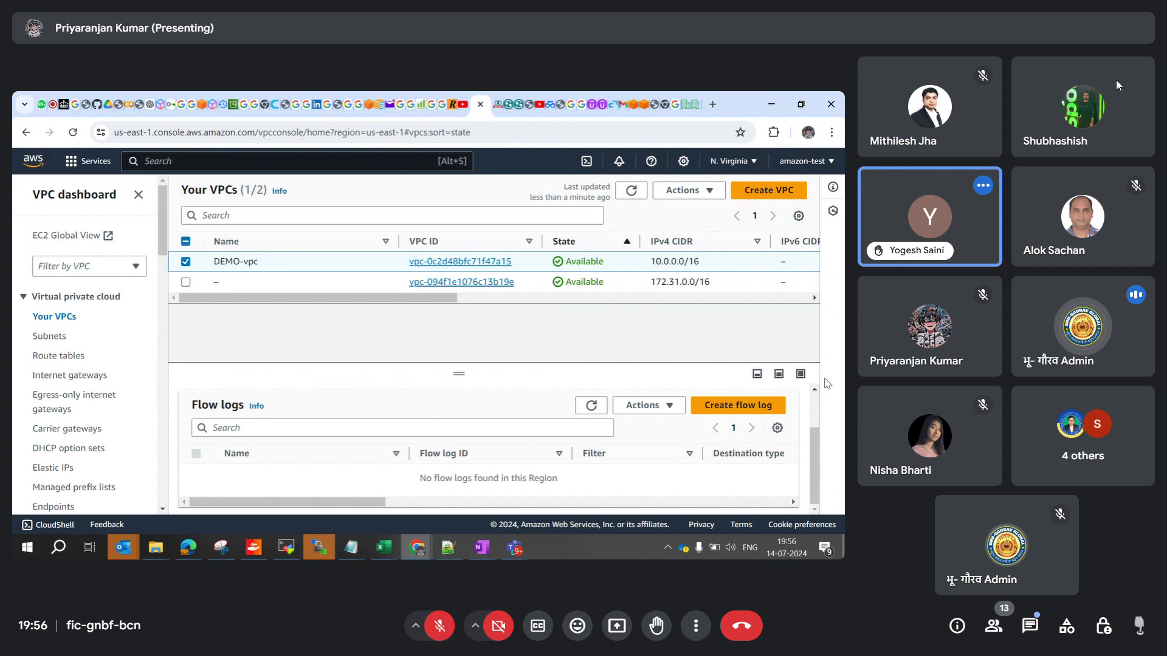
pyautogui.scroll(1, 821, 406)
pyautogui.scroll(1, 818, 404)
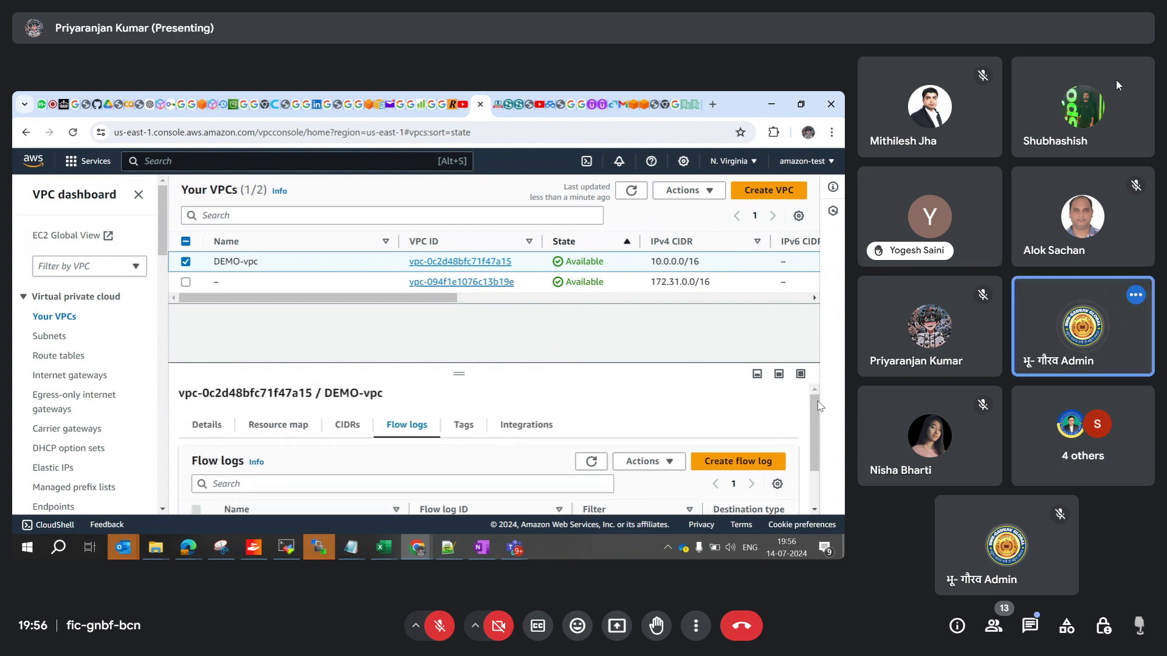
pyautogui.click(349, 427)
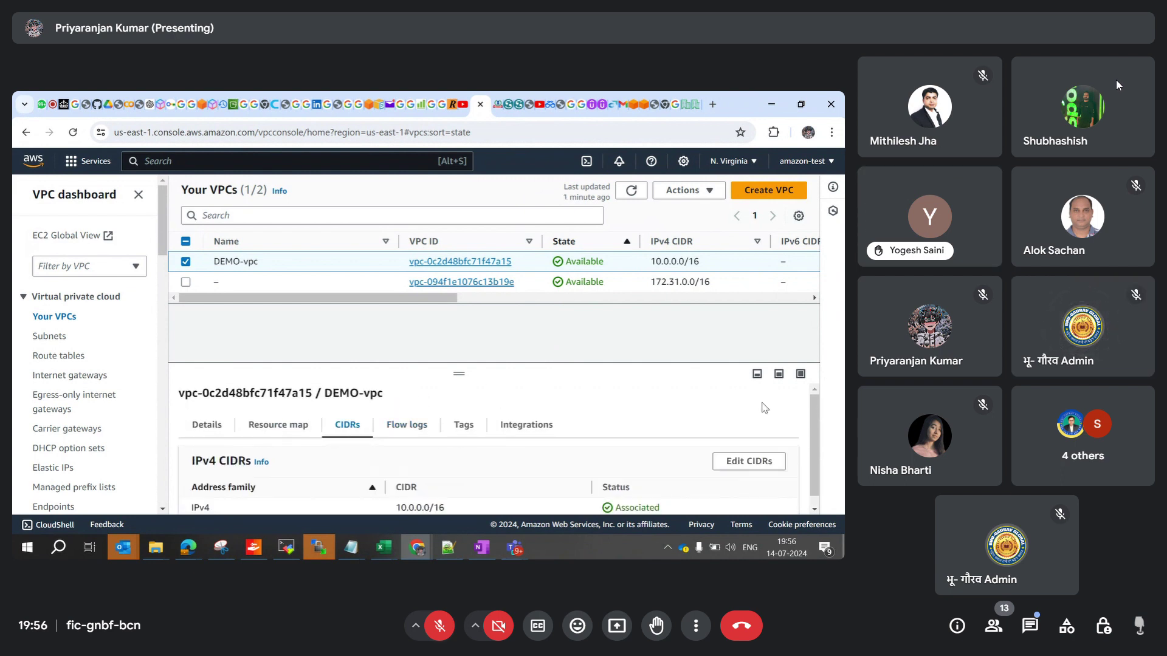
pyautogui.scroll(-1, 816, 508)
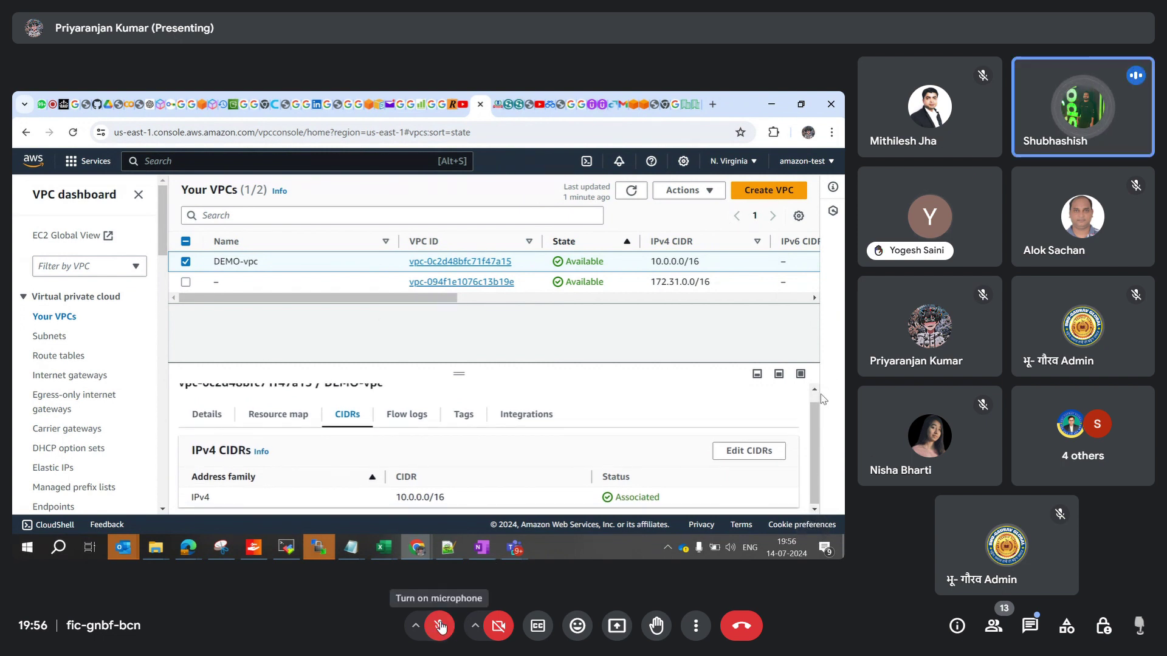
pyautogui.scroll(1, 814, 425)
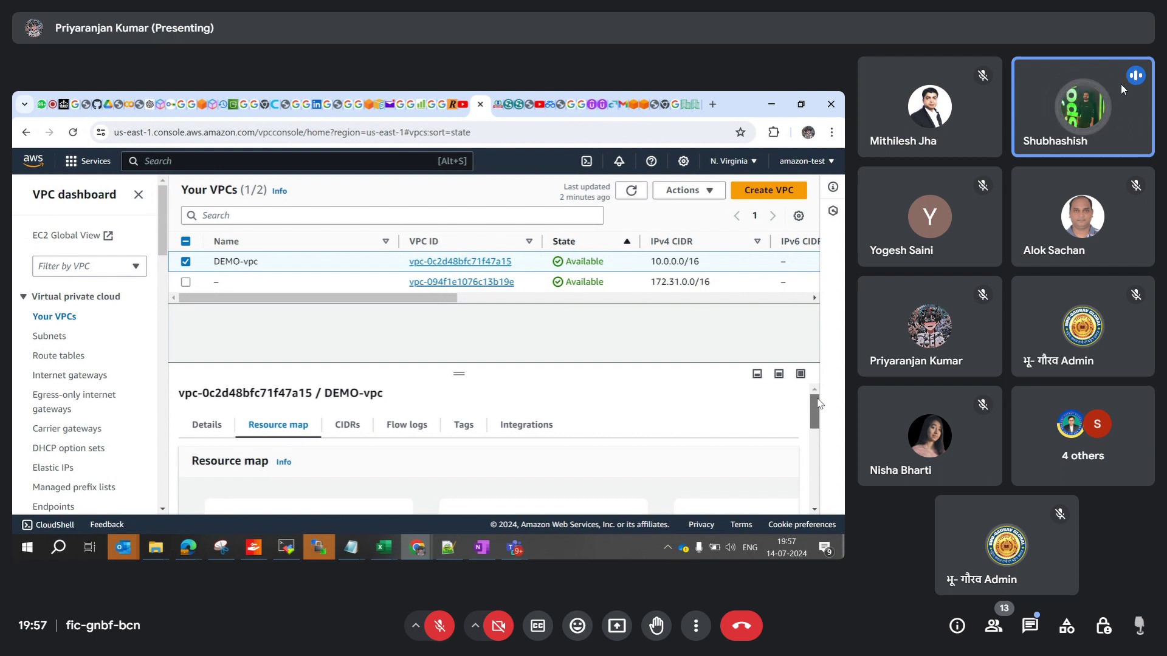
# Unmute your microphone while the DEMO-vpc resource map is presented, and mute it again.
pyautogui.moveTo(558, 480)
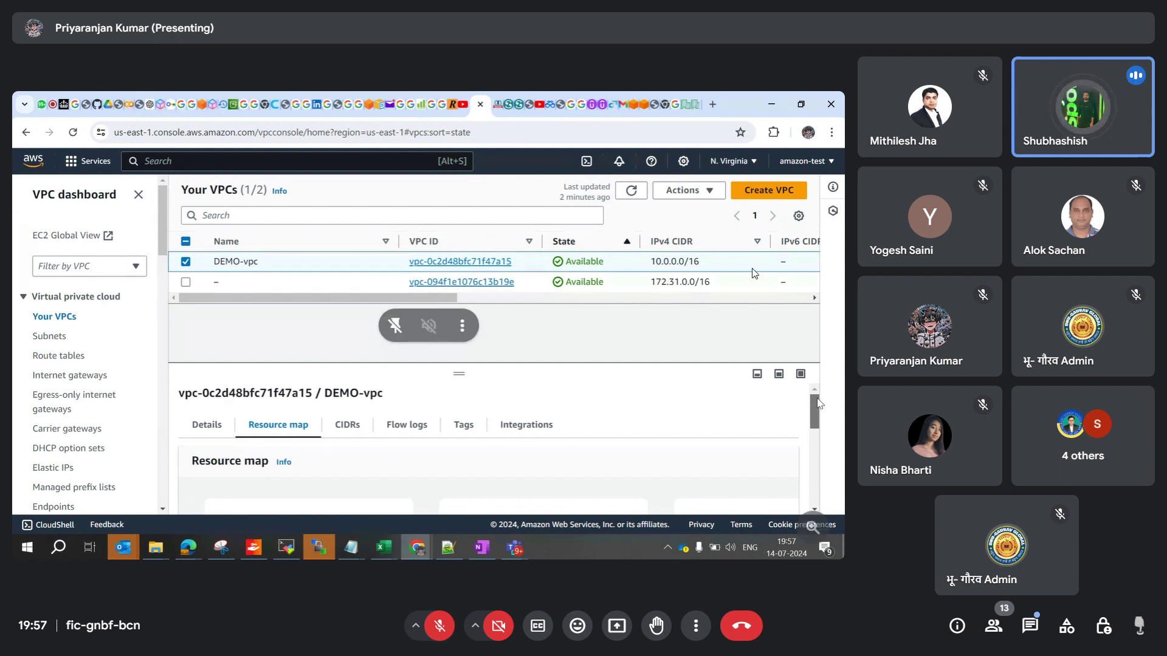
pyautogui.click(441, 631)
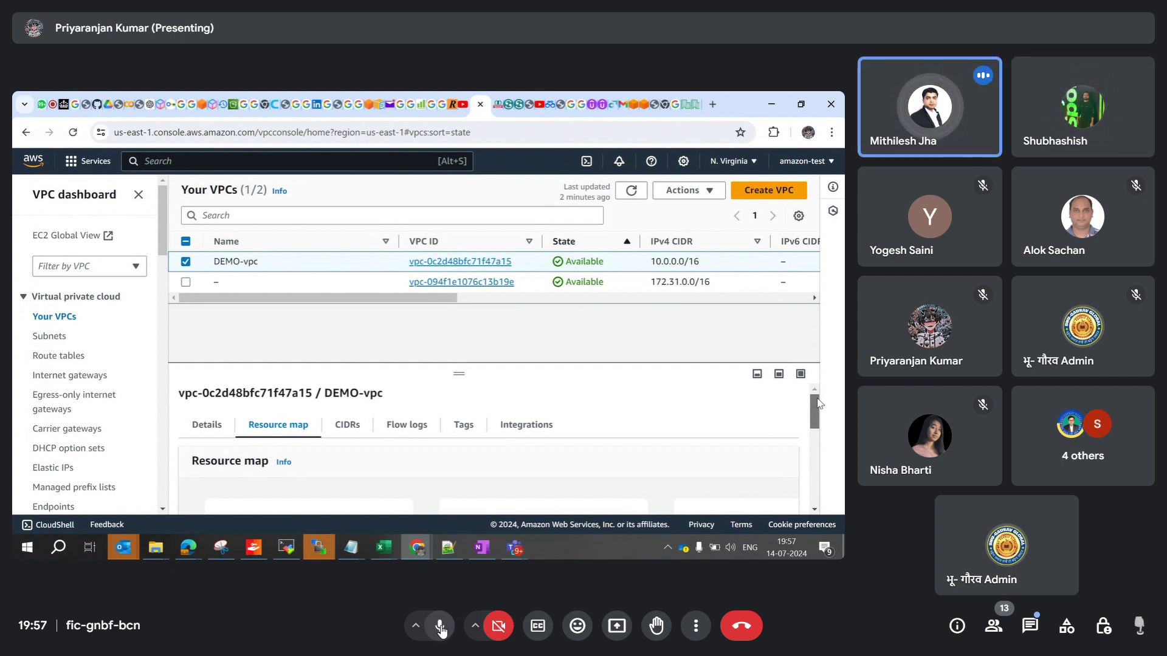
pyautogui.click(442, 630)
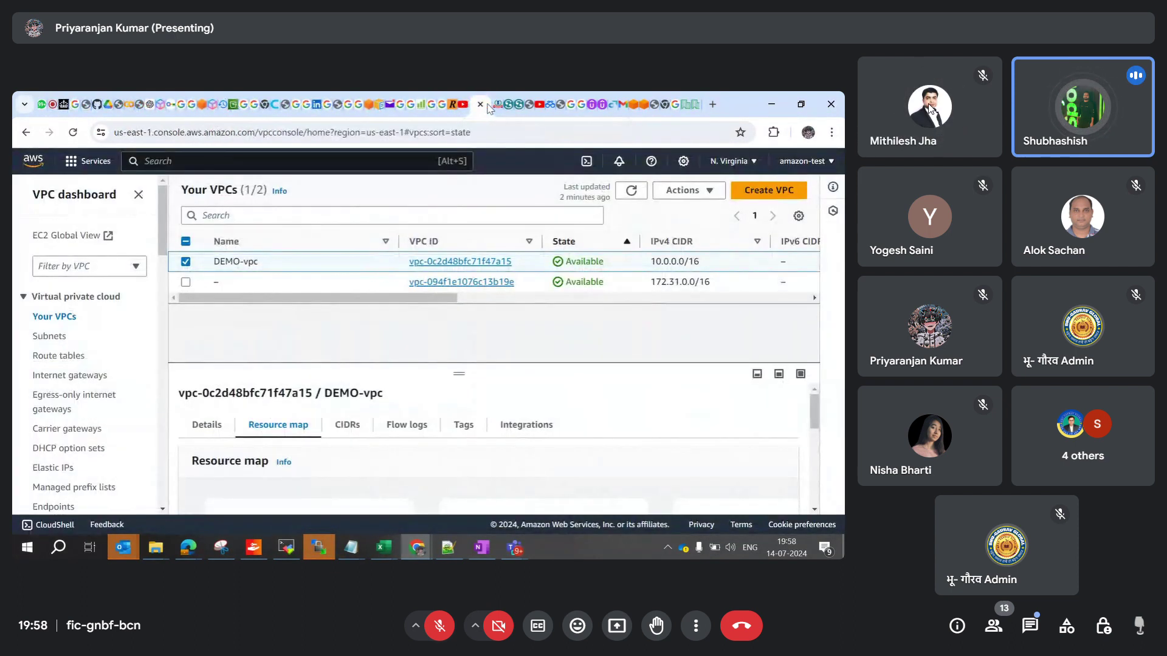
# Turn your microphone on and off twice in the participant view, and start leaving the call.
pyautogui.moveTo(928, 106)
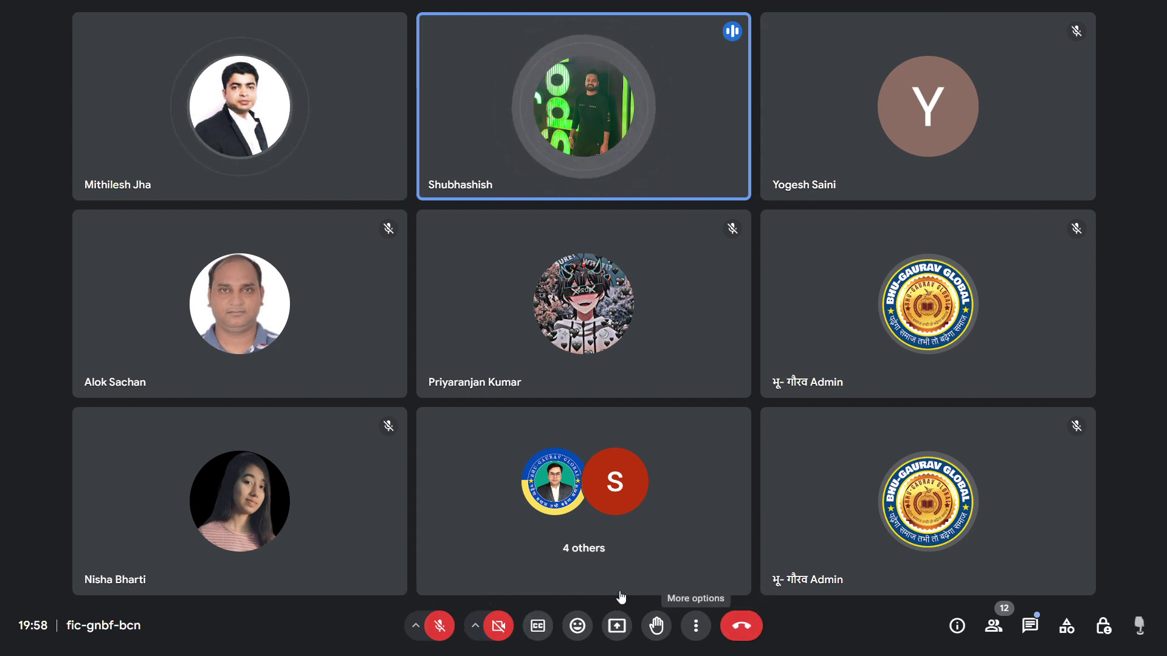
pyautogui.click(444, 632)
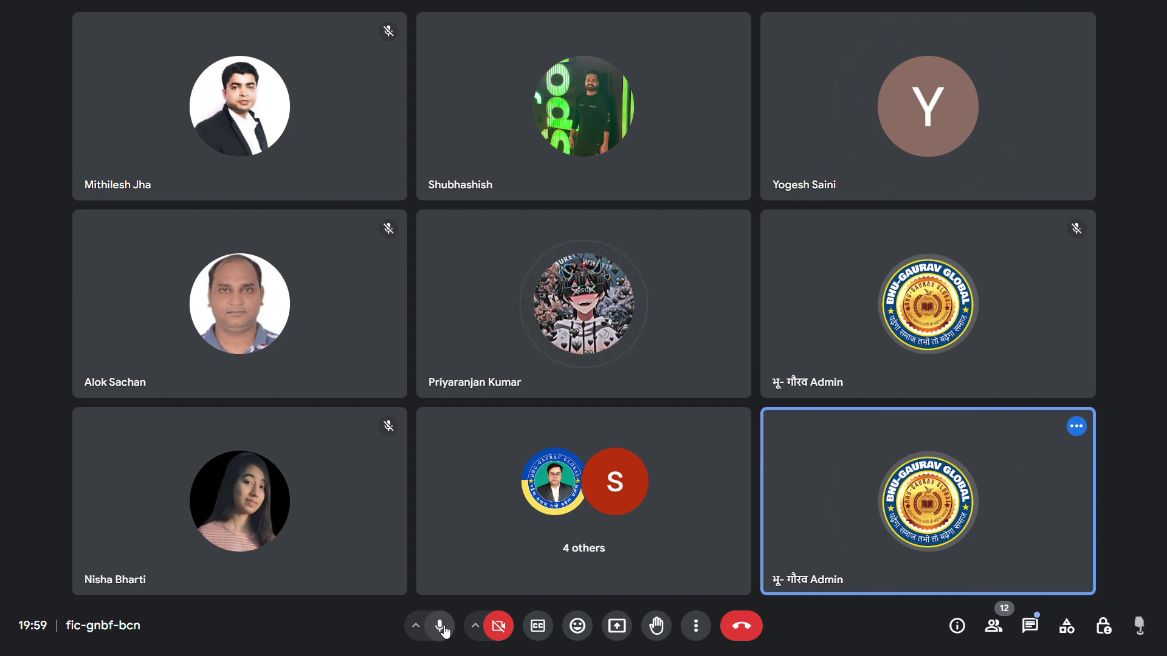
pyautogui.click(443, 629)
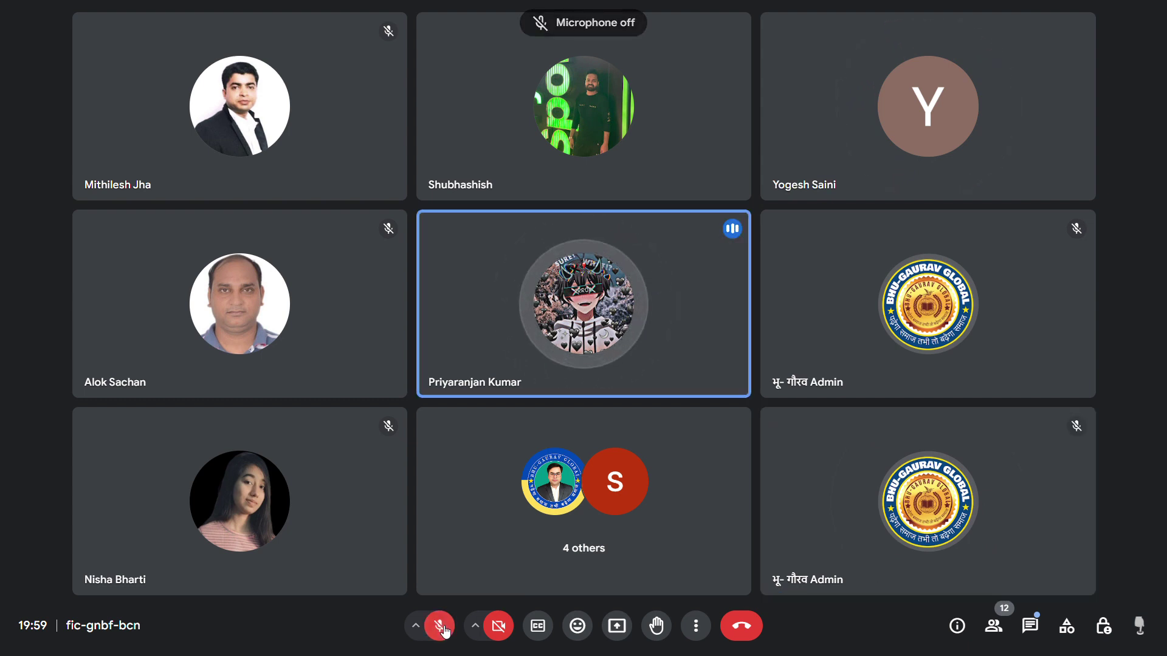
pyautogui.click(443, 629)
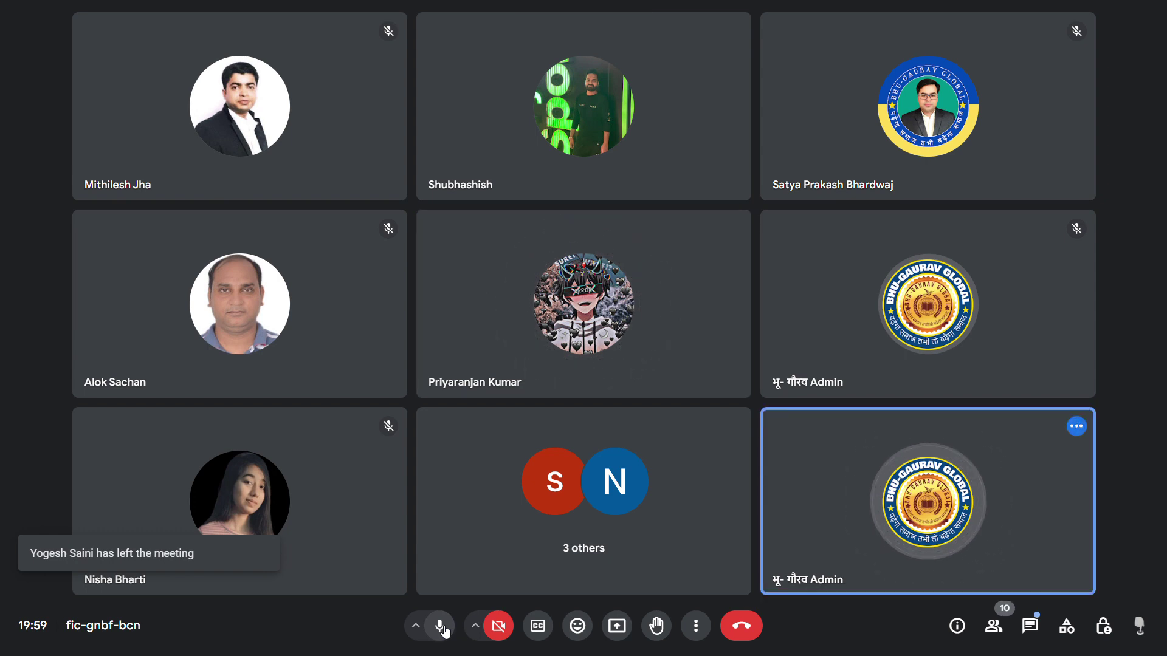
pyautogui.click(443, 630)
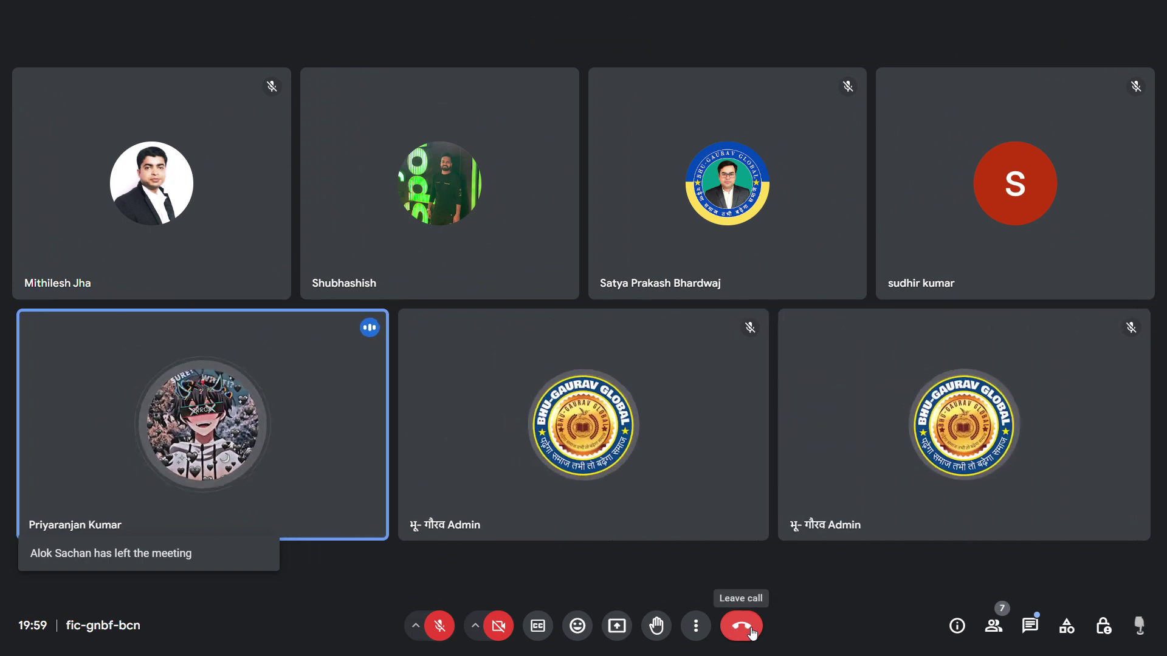
pyautogui.click(751, 632)
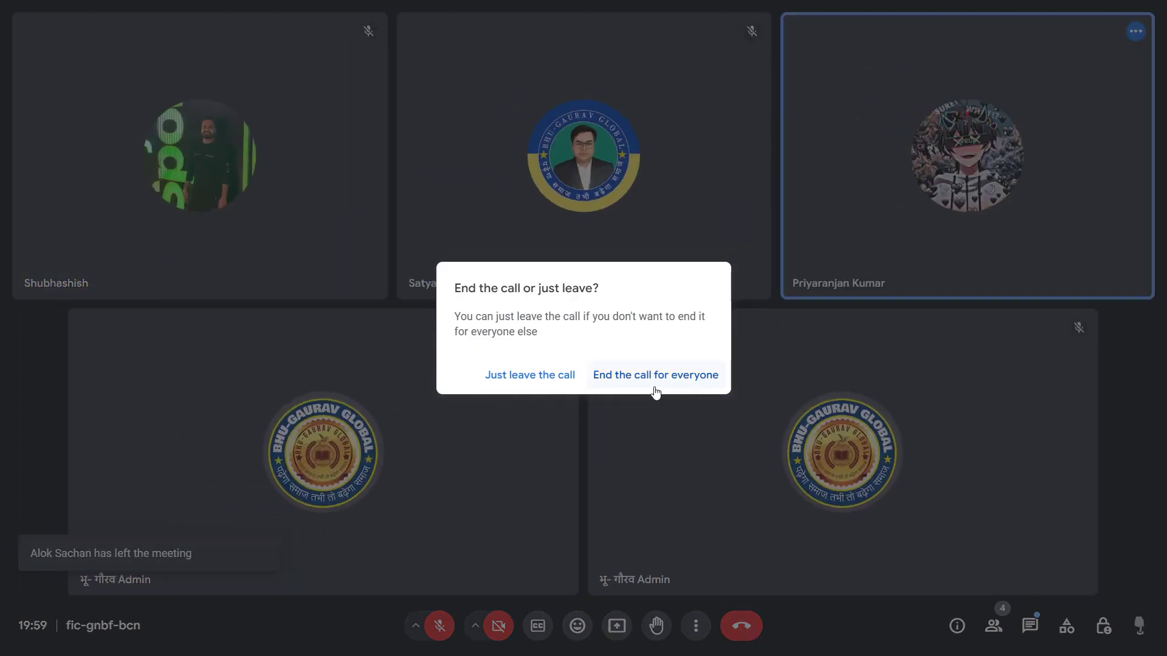